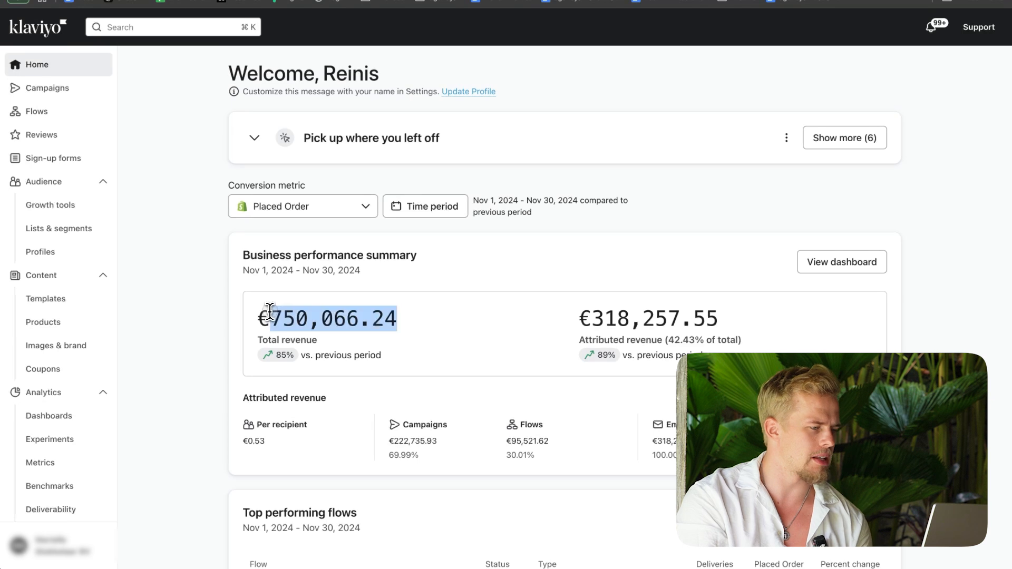
Step: Review the November 2024 attributed revenue and the second top performing flow's placed-order revenue and percent change
triple_click(616, 330)
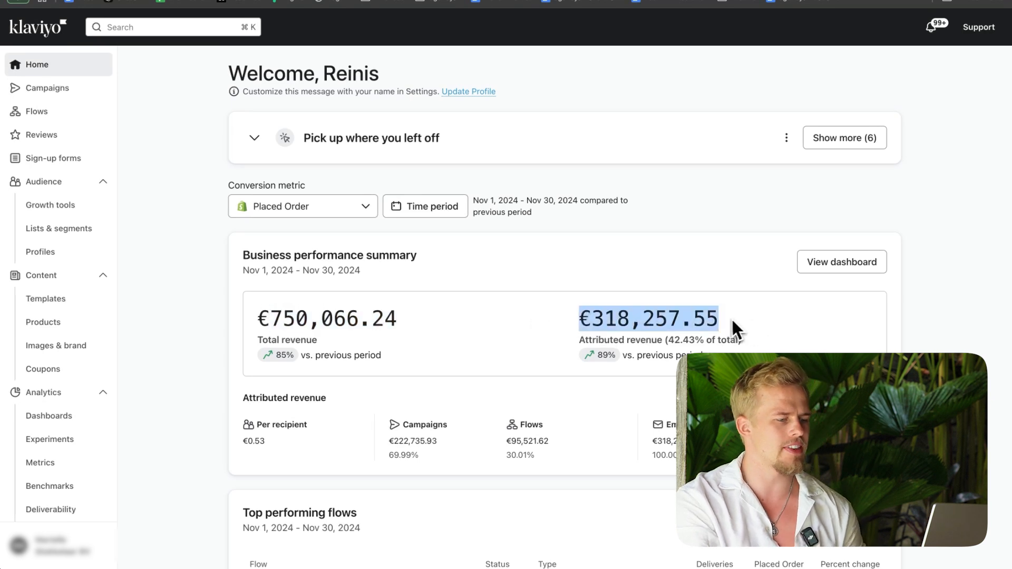
scroll(725, 327, down, 5)
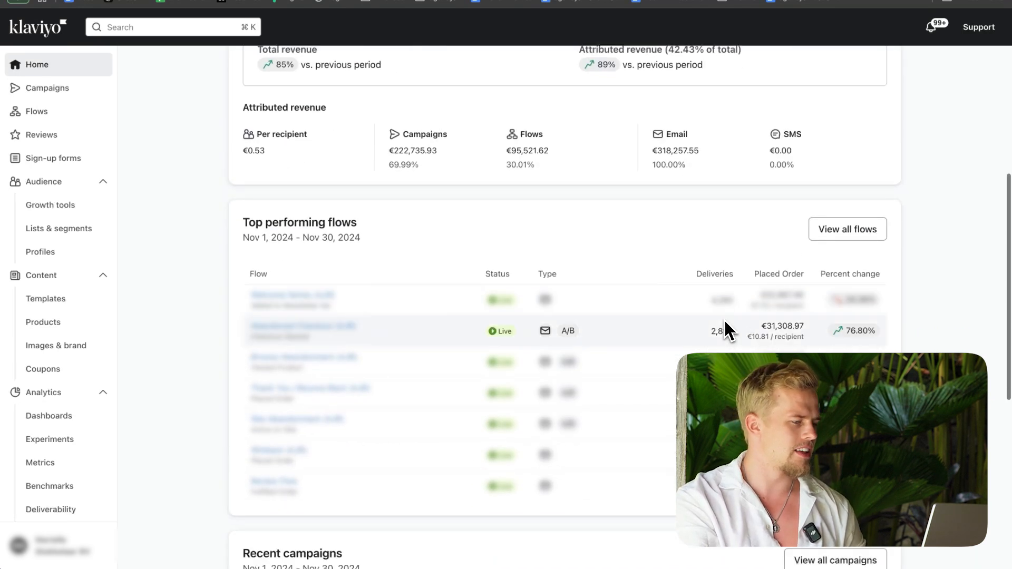
triple_click(295, 326)
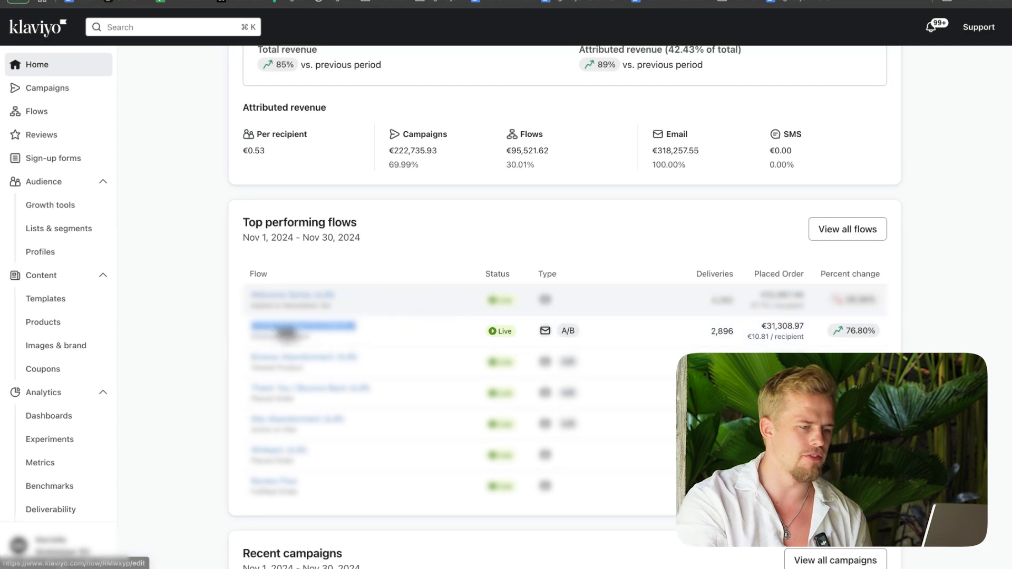
triple_click(766, 327)
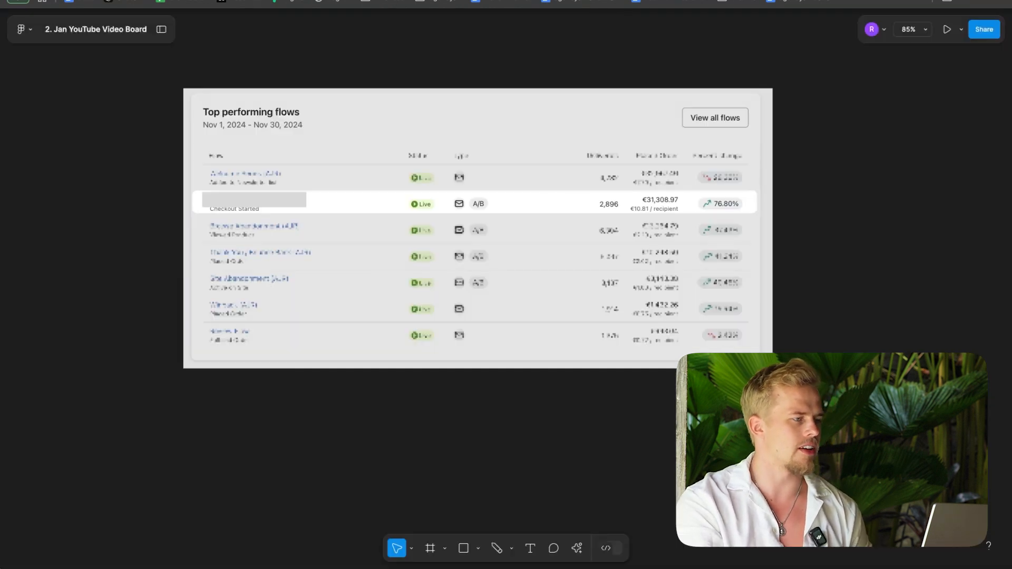
Step: Switch to the Figma video board and circle the highlighted flow's placed-order revenue and percent change freehand in red
scroll(570, 444, down, 1)
scroll(569, 444, left, 1)
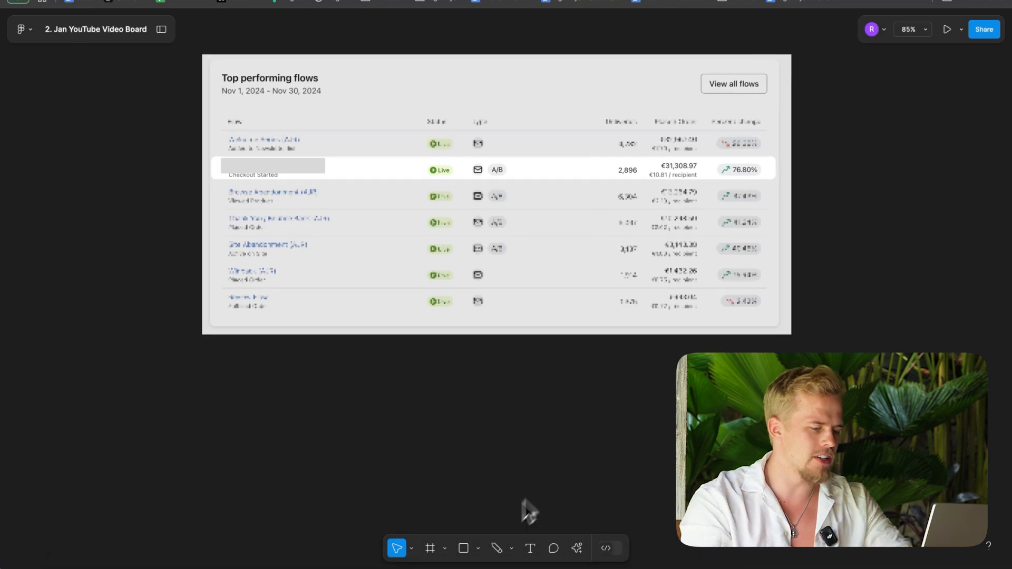
click(497, 548)
mouse_move(755, 161)
mouse_down()
mouse_move(655, 163)
mouse_move(745, 194)
mouse_move(723, 157)
mouse_up()
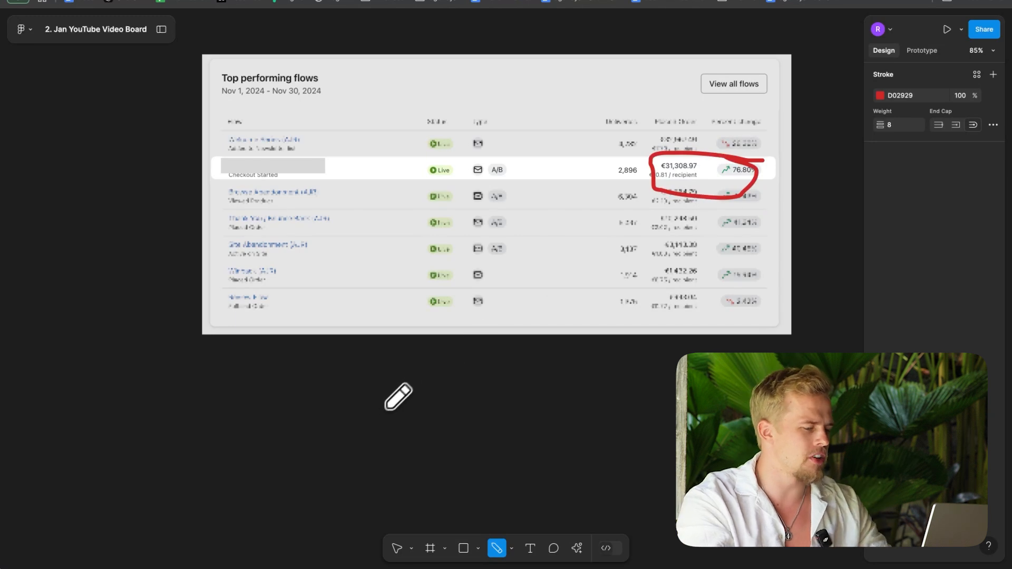
Step: Add the text note "50-60% Net margin" below the top performing flows screenshot
click(530, 548)
click(357, 381)
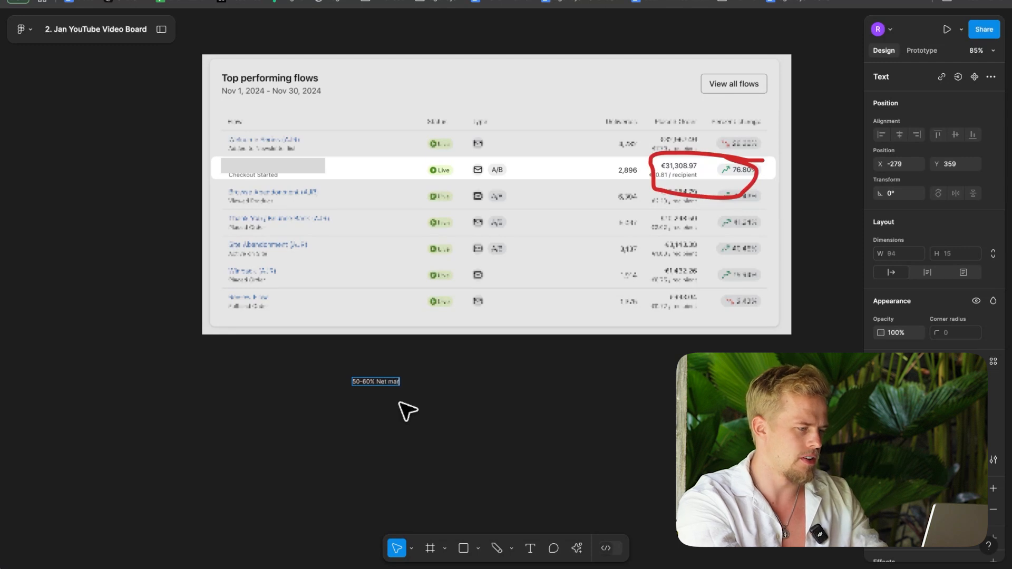
text(50-60% Net margin)
key(Escape)
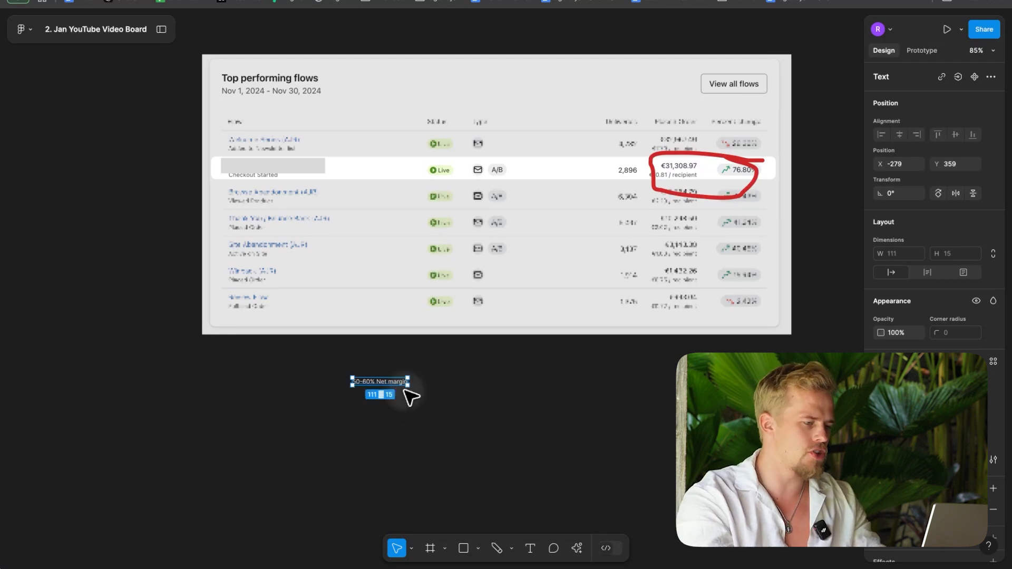
scroll(411, 399, up, 5)
click(455, 409)
scroll(456, 408, left, 2)
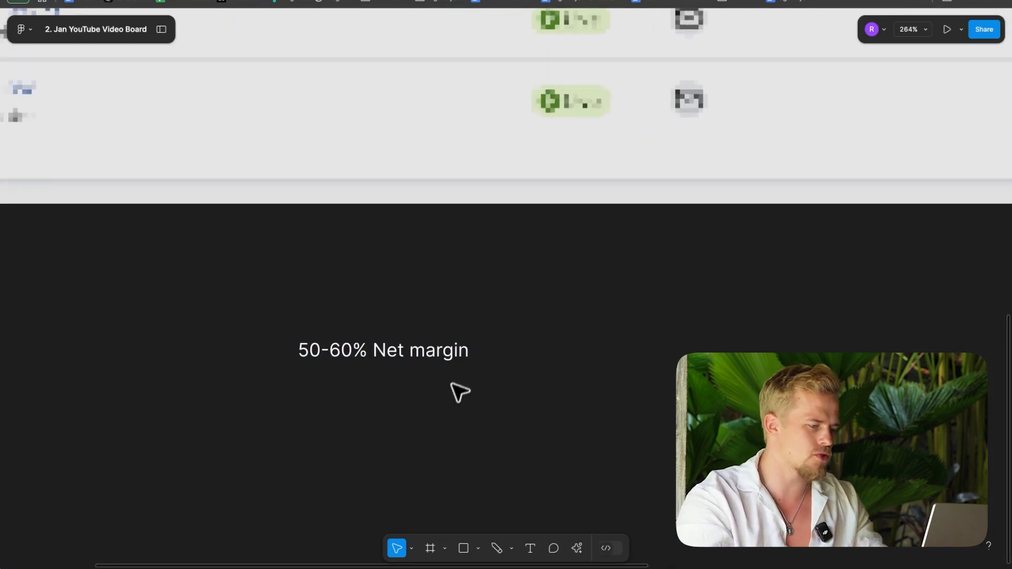
Step: Delete the net margin note from the board
scroll(452, 363, down, 5)
click(451, 364)
key(Delete)
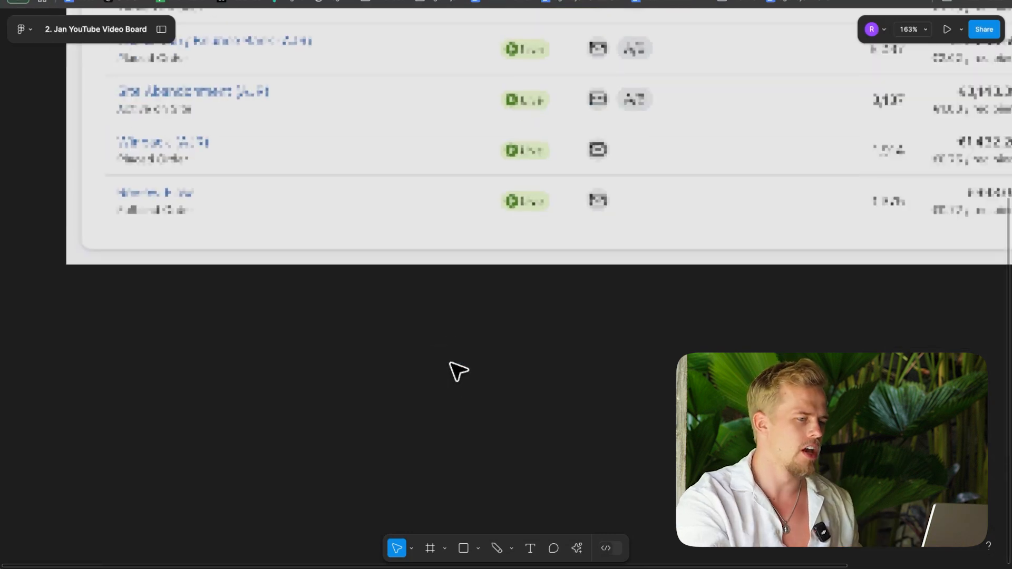
scroll(451, 363, down, 3)
scroll(458, 371, up, 3)
scroll(458, 371, right, 3)
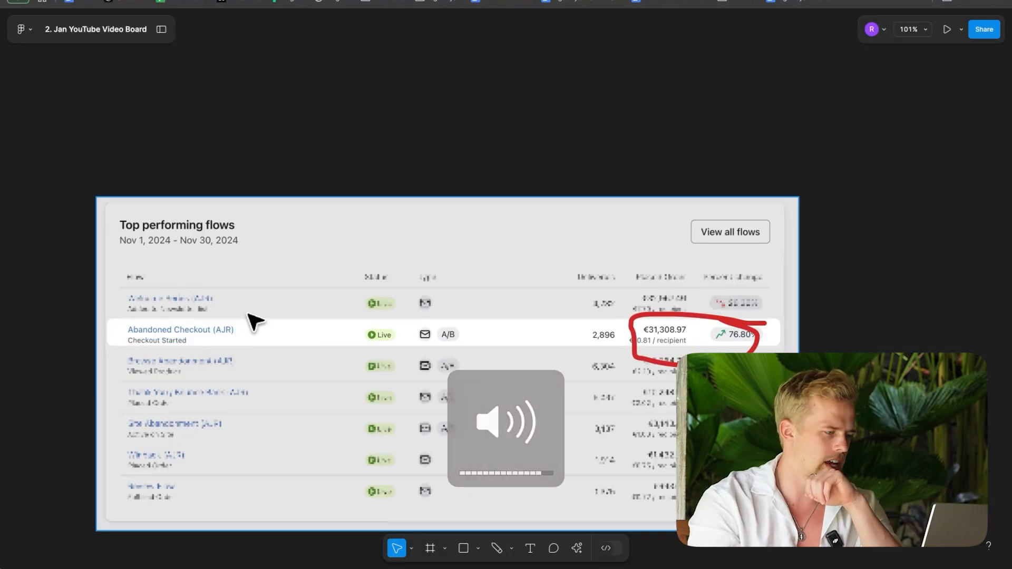
scroll(253, 321, up, 5)
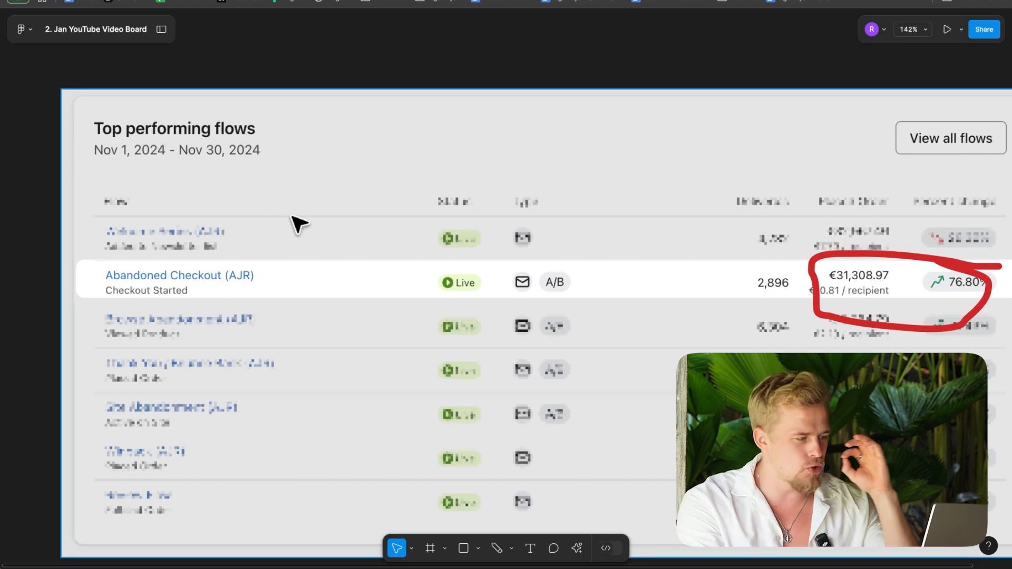
scroll(298, 224, down, 5)
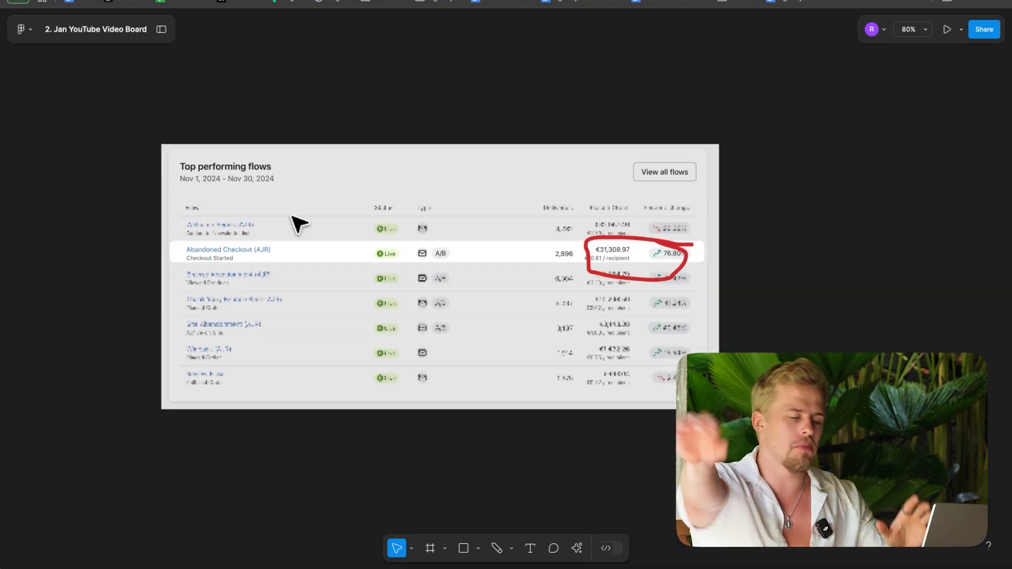
Step: Add the text note "6-9% of abandoned" above the top performing flows screenshot
click(496, 548)
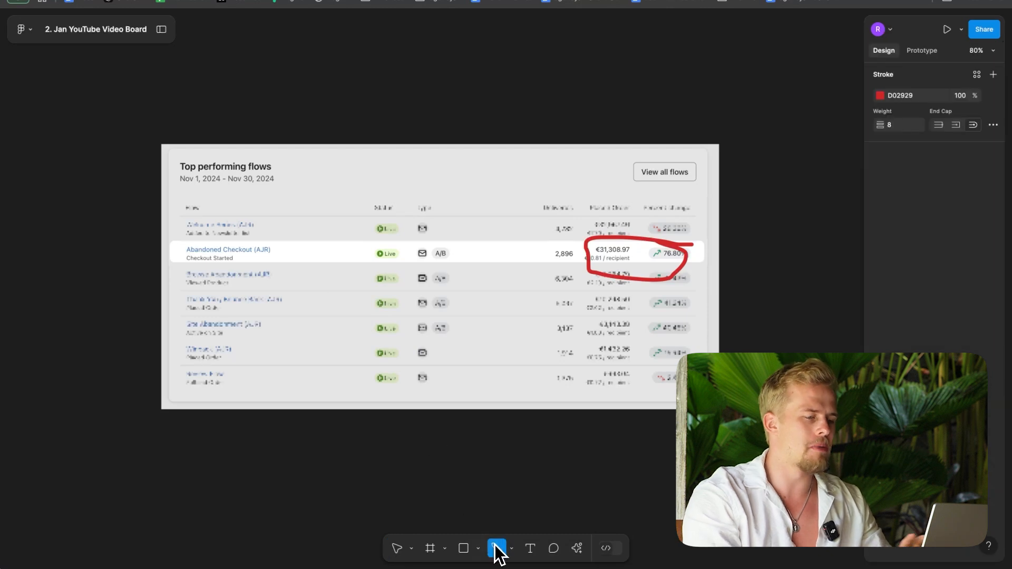
click(527, 550)
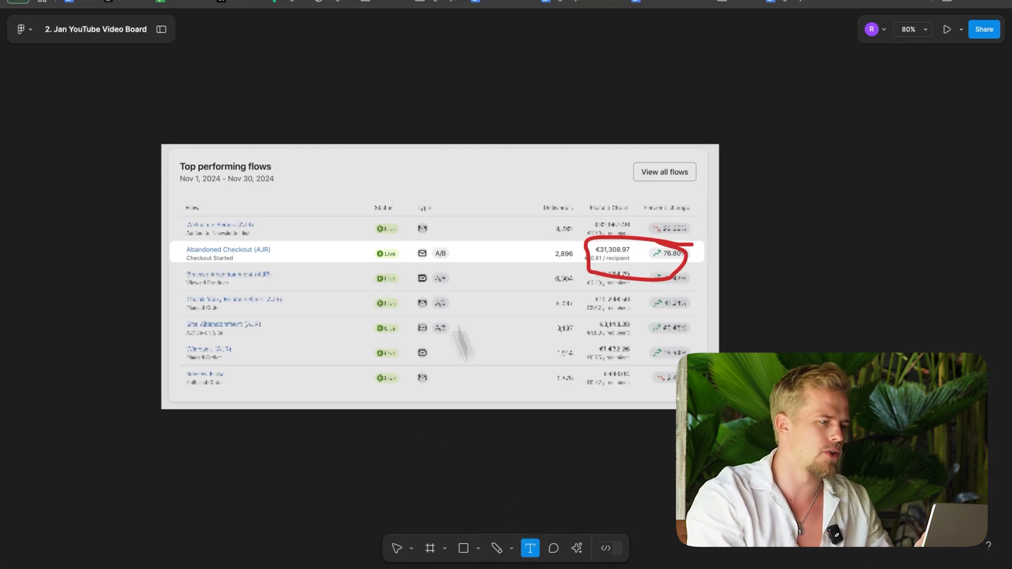
click(345, 94)
scroll(346, 93, up, 10)
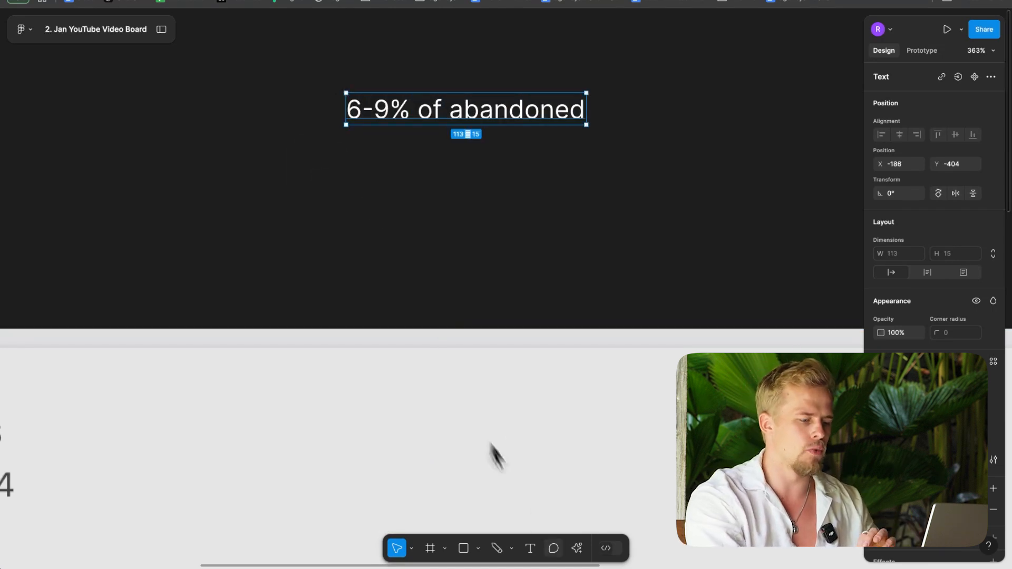
Step: Add a second text note reading "9-15% of abandoned checkout" below the "6-9% of abandoned" note
click(530, 549)
click(370, 176)
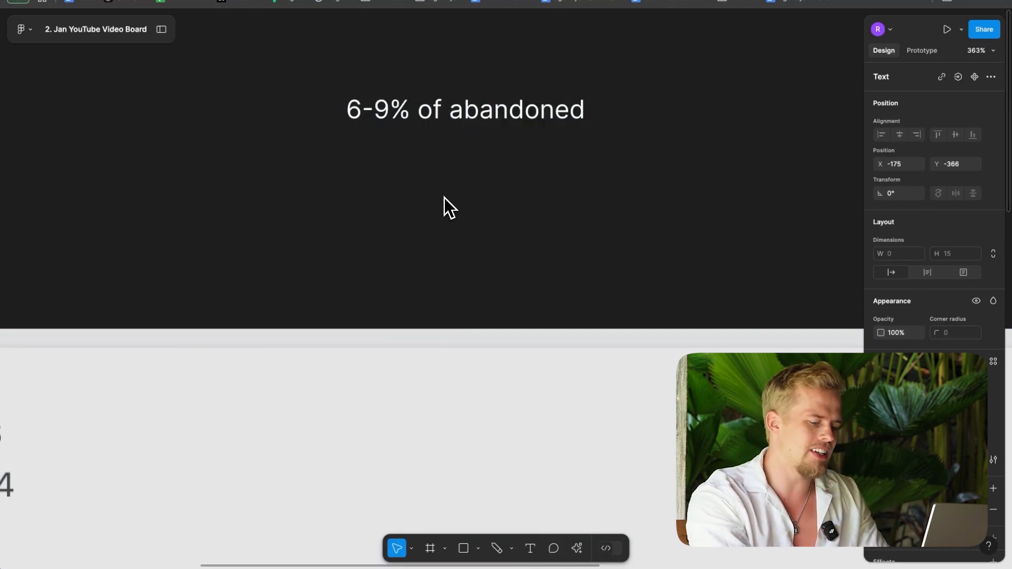
text(9-15%)
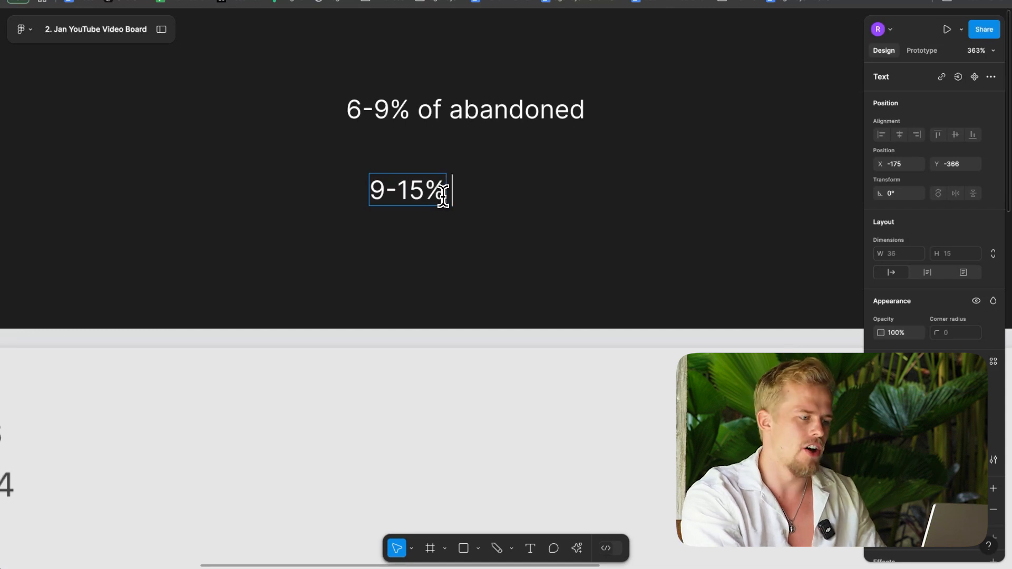
text( of abandoned checkout)
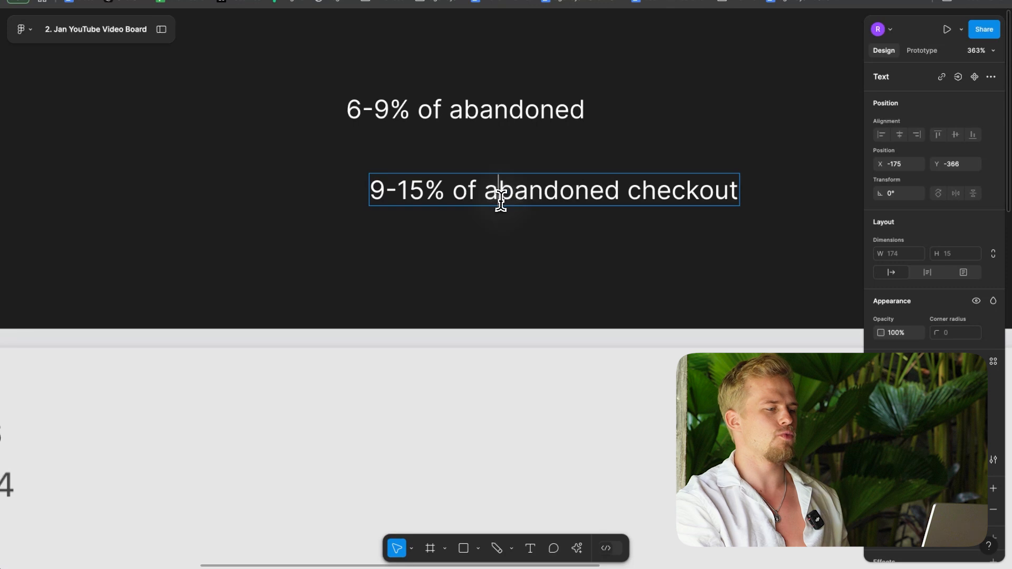
key(Escape)
scroll(453, 242, up, 2)
scroll(453, 242, right, 2)
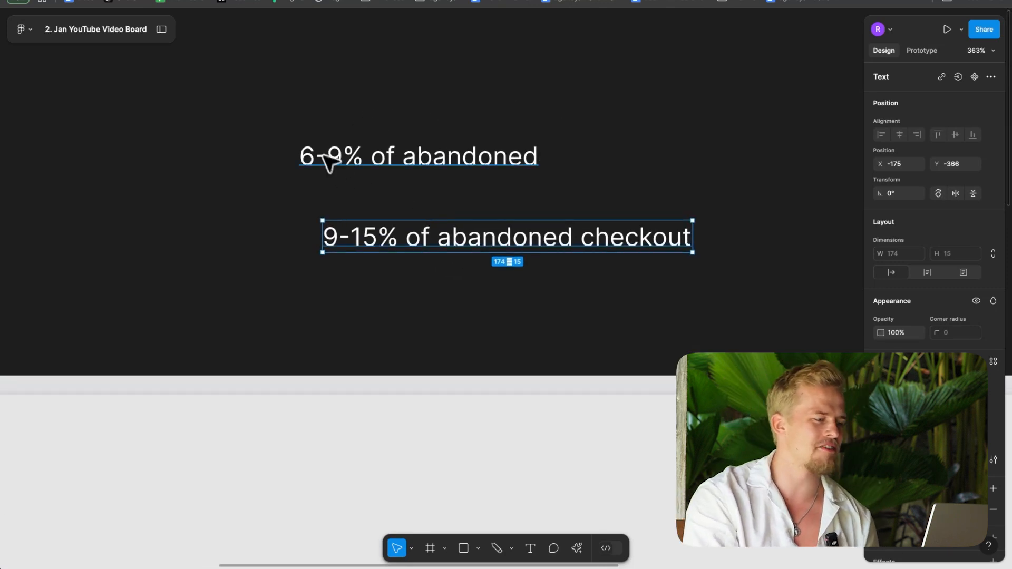
Step: Remove the abandoned percentage notes from above the flows screenshot
double_click(443, 156)
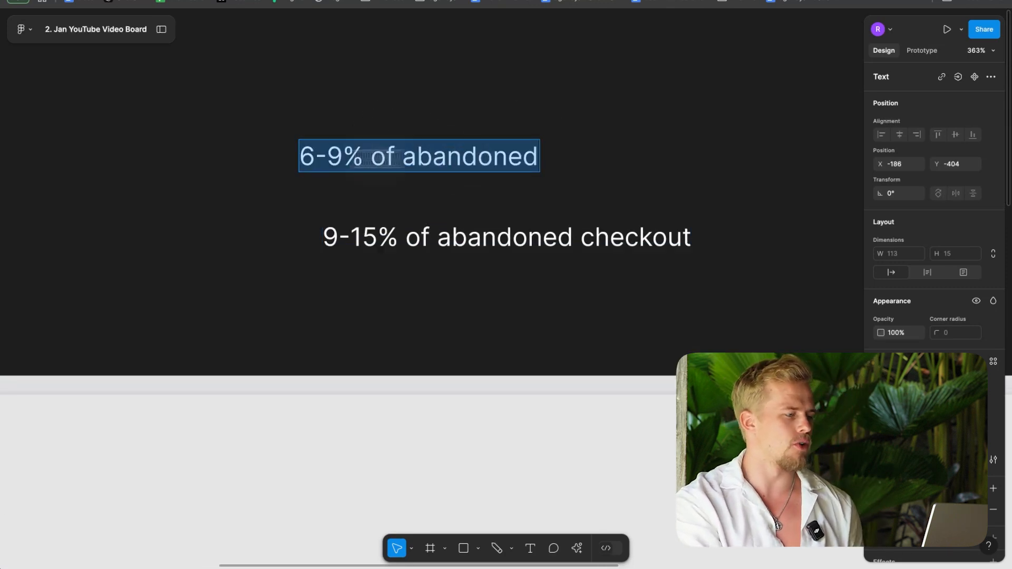
key(Escape)
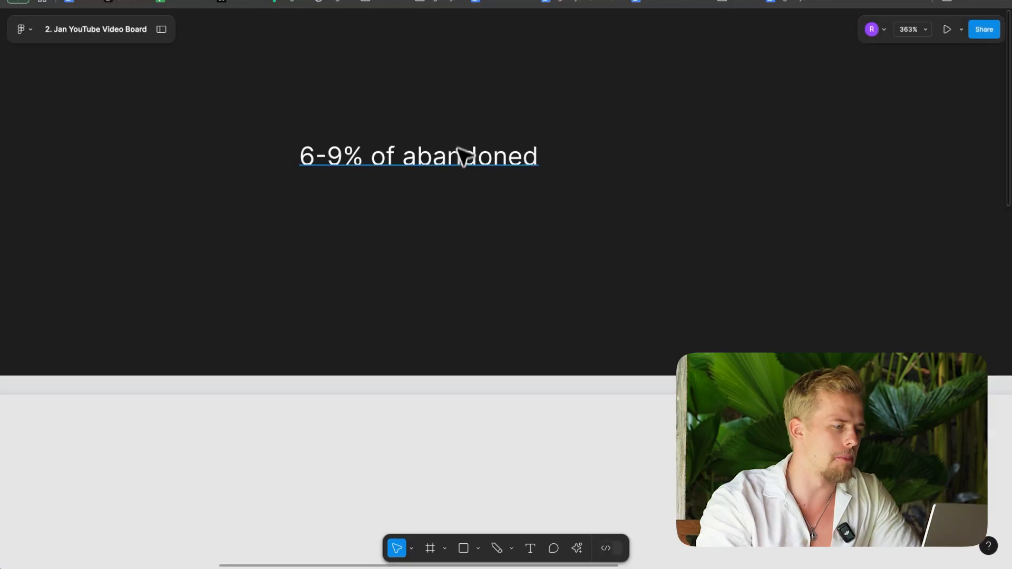
click(459, 158)
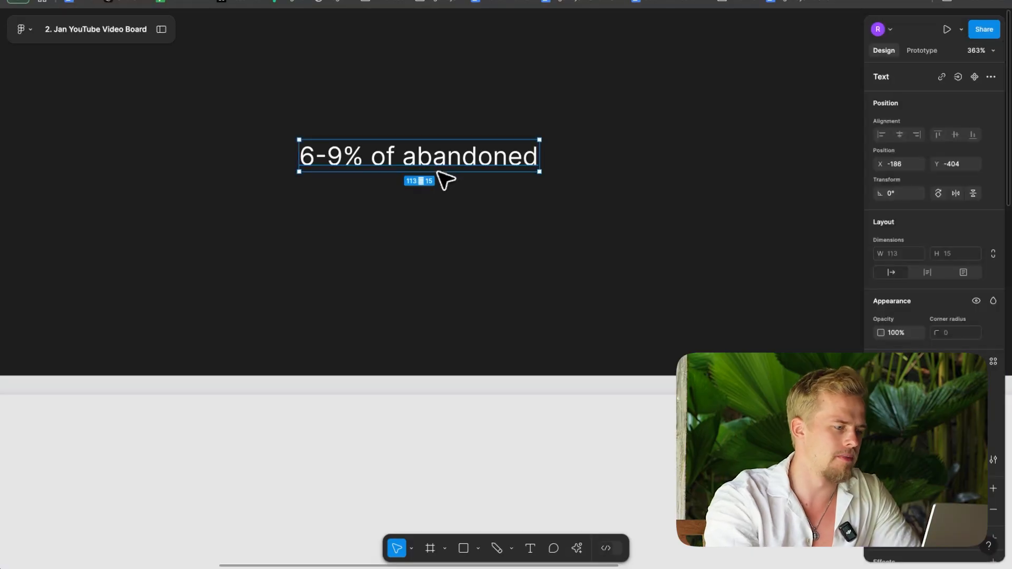
key(Delete)
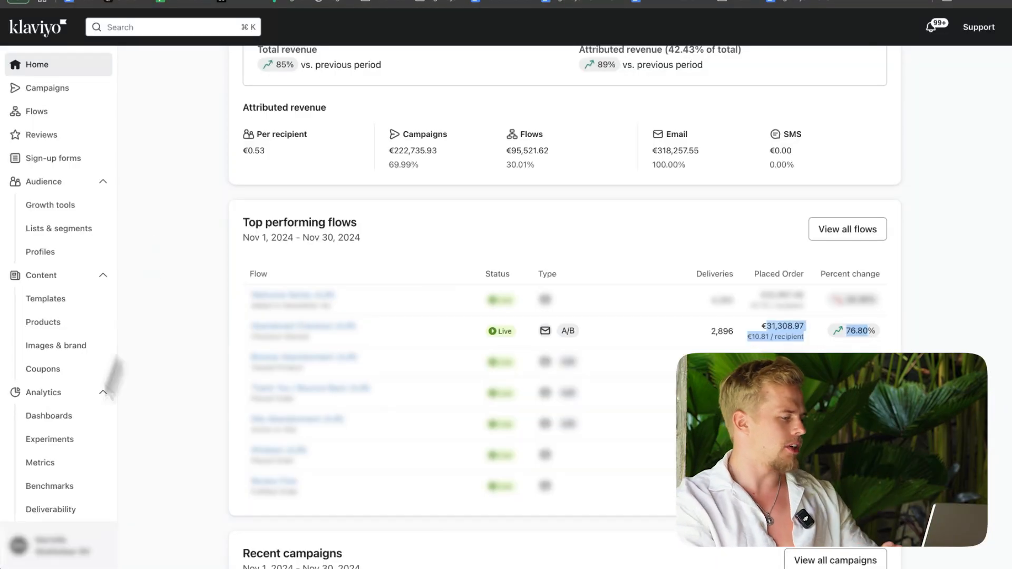
Step: Return to Klaviyo, switch to the agencyJR tutorial account, and collapse the "Recommended for you" section without turning recommendations off
click(50, 545)
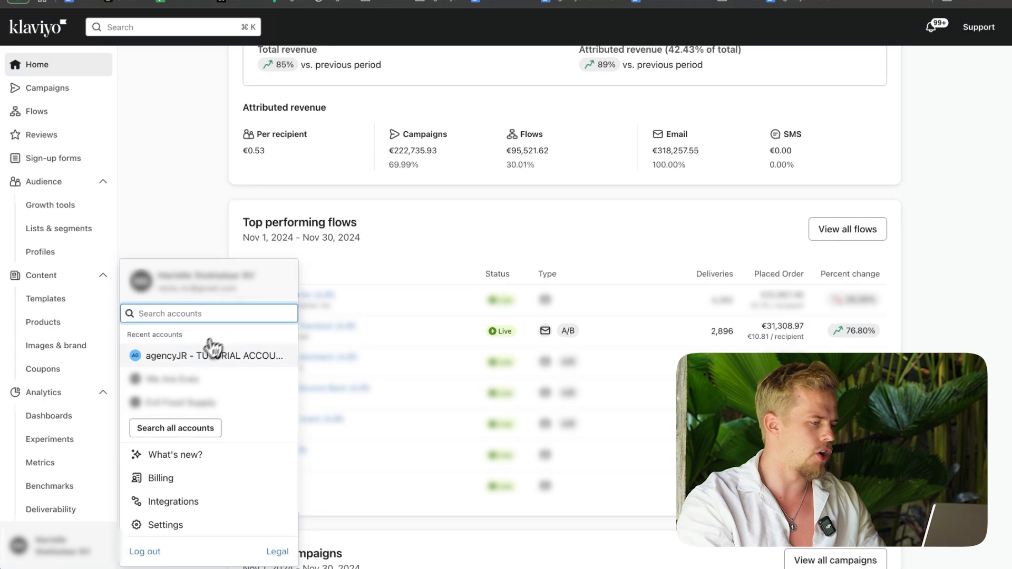
click(193, 360)
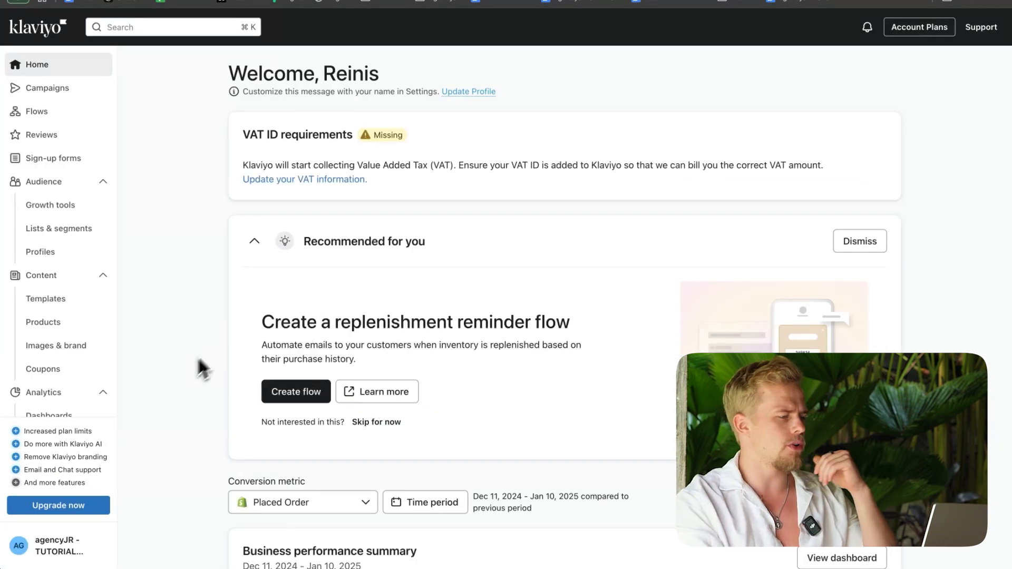
click(254, 238)
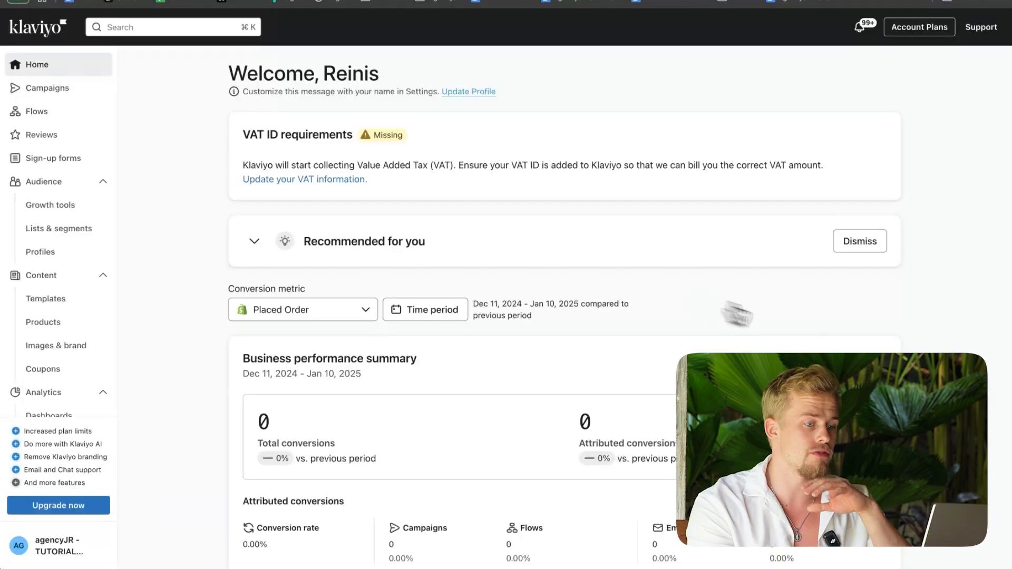
click(867, 245)
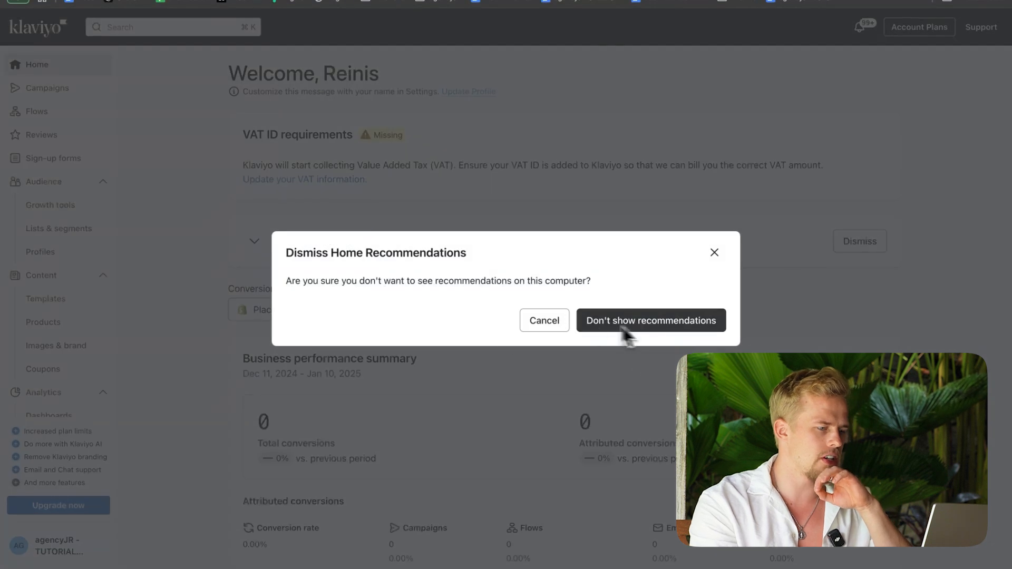
click(713, 254)
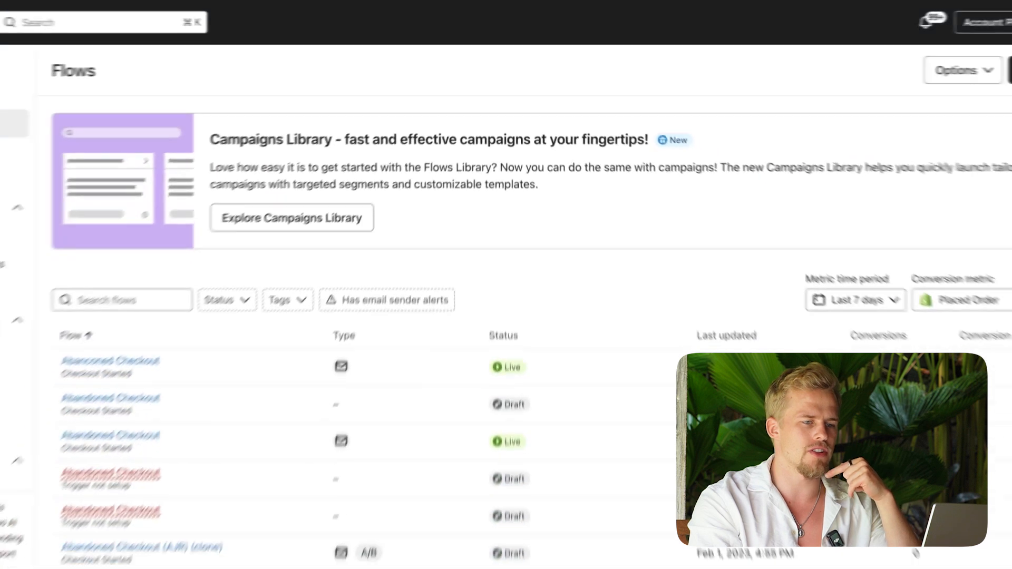
Step: Dismiss the Campaigns Library banner on the Flows page and create a flow from scratch named "Abandoned Checkout - Video"
click(982, 130)
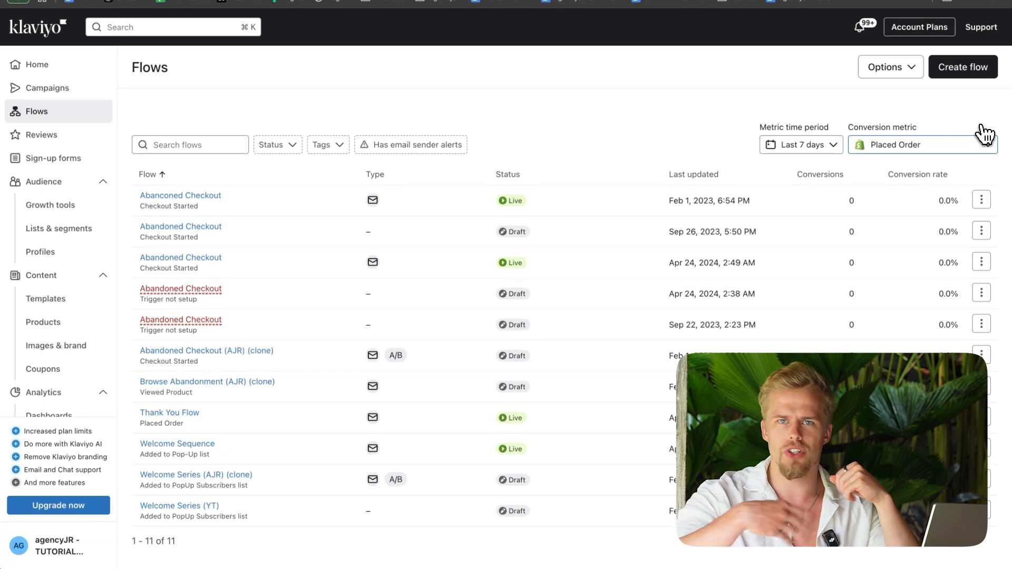
click(956, 71)
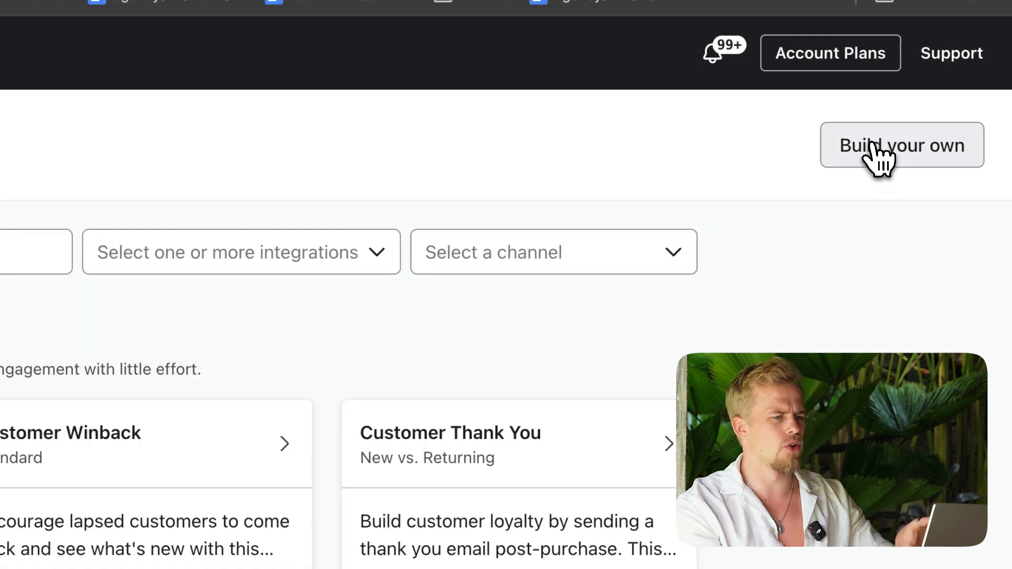
click(876, 157)
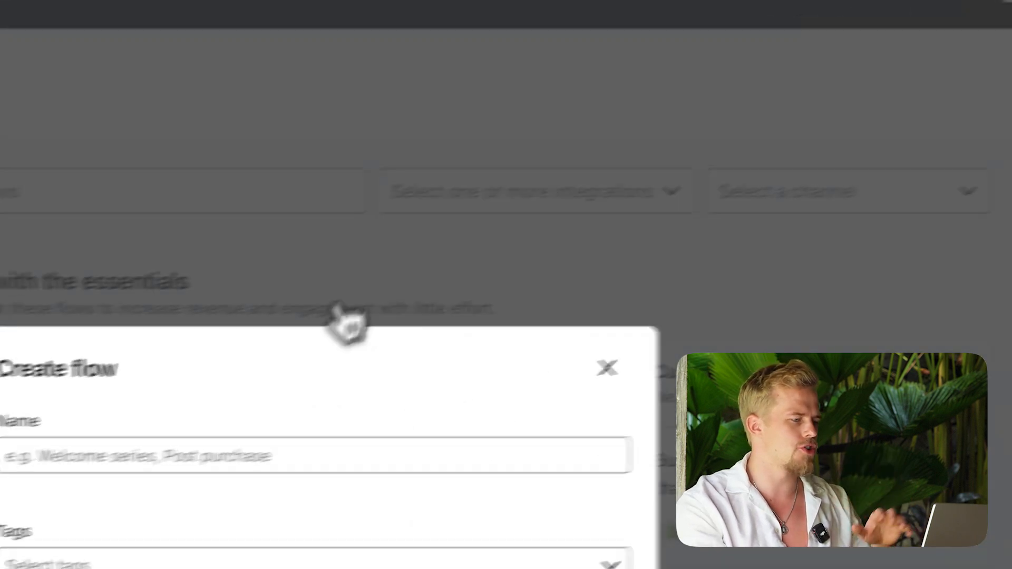
click(138, 457)
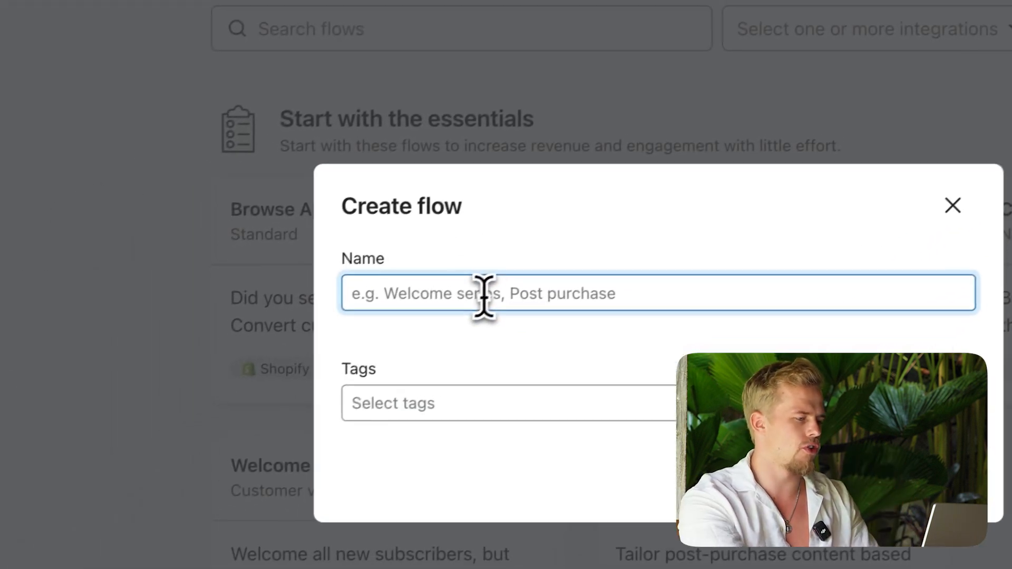
text(Abandoned Check)
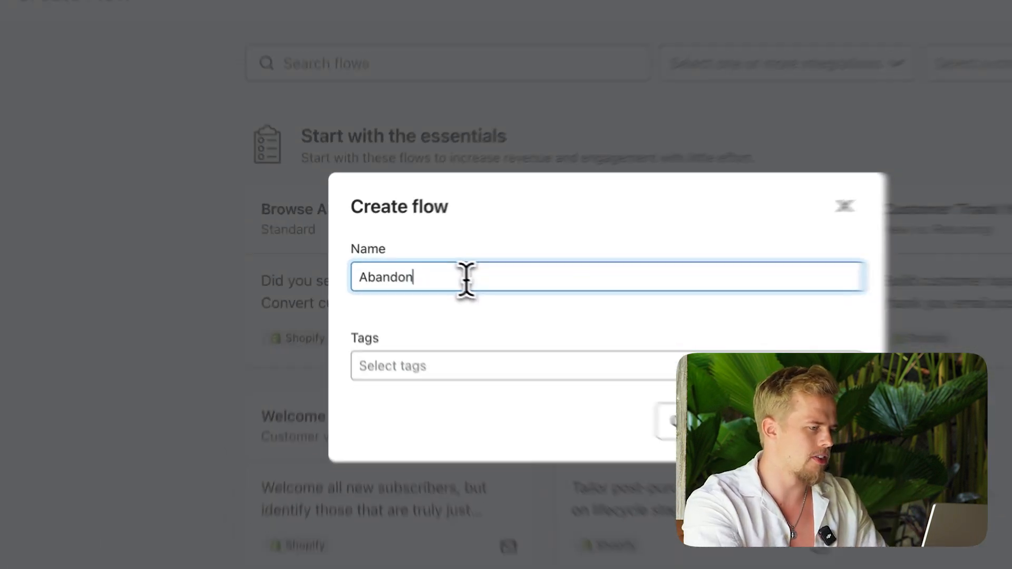
text(out - Vide)
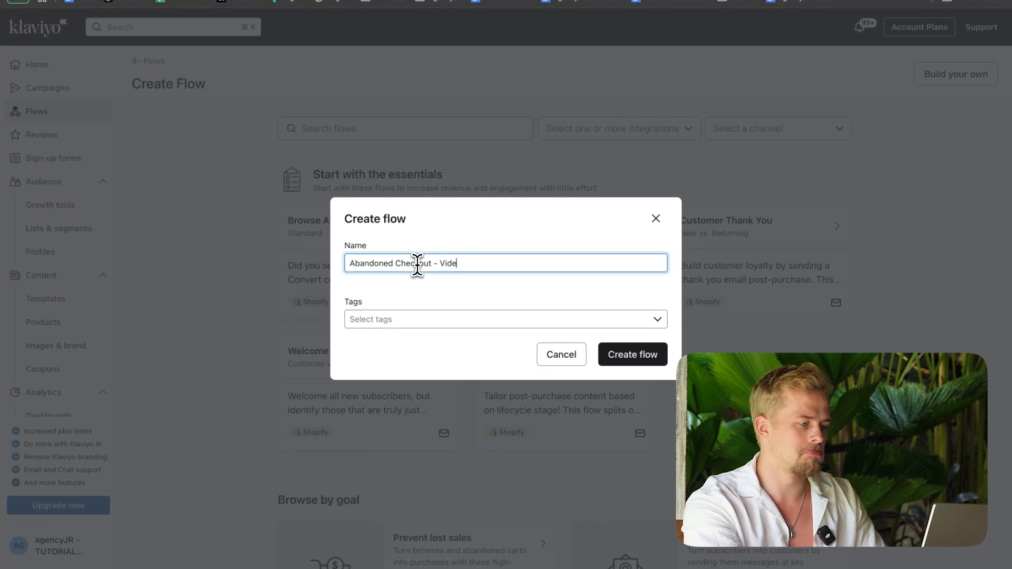
text(o)
click(647, 352)
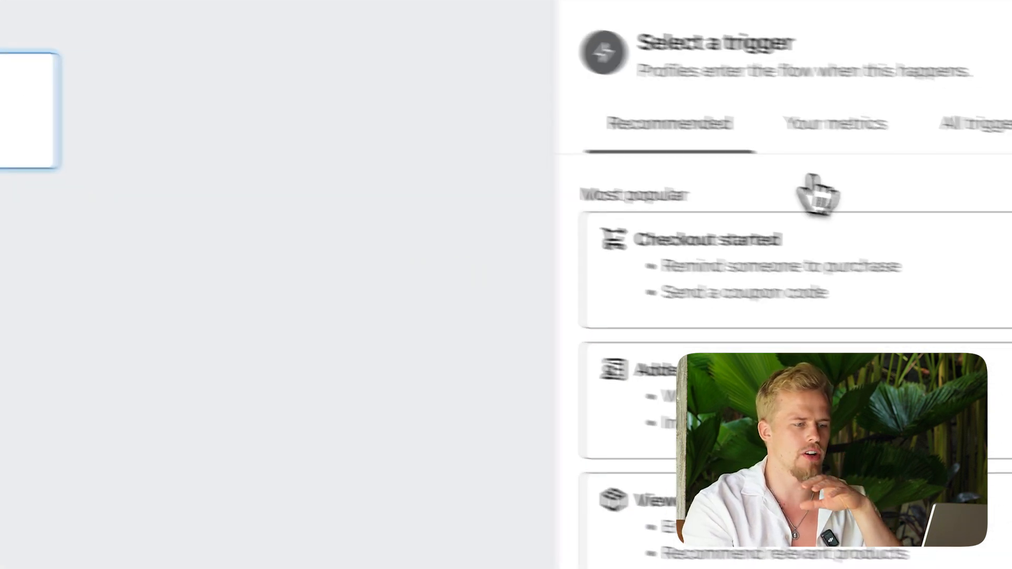
Step: Set the flow's trigger to the Checkout Started metric
click(915, 214)
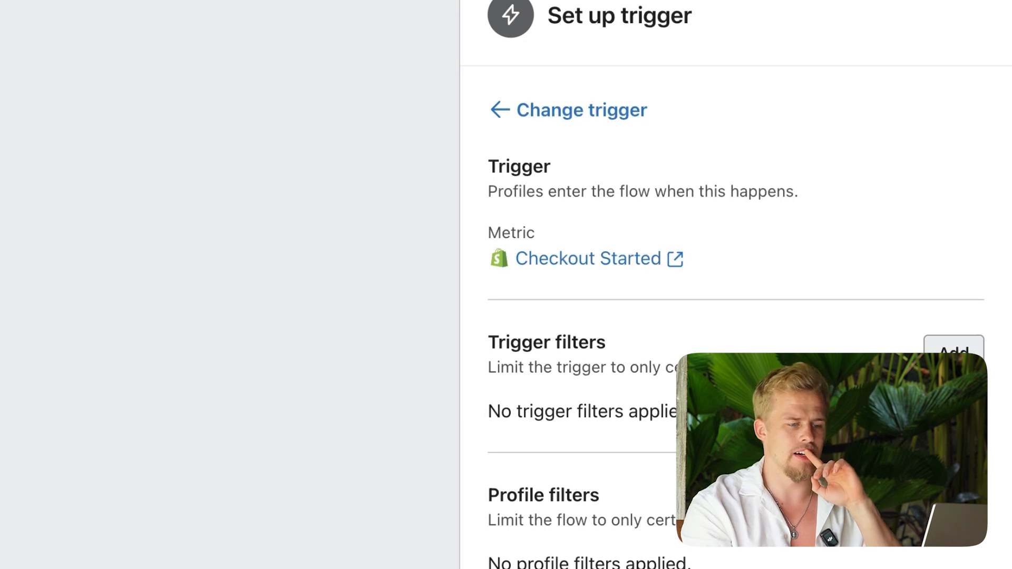
click(953, 348)
click(732, 196)
click(606, 194)
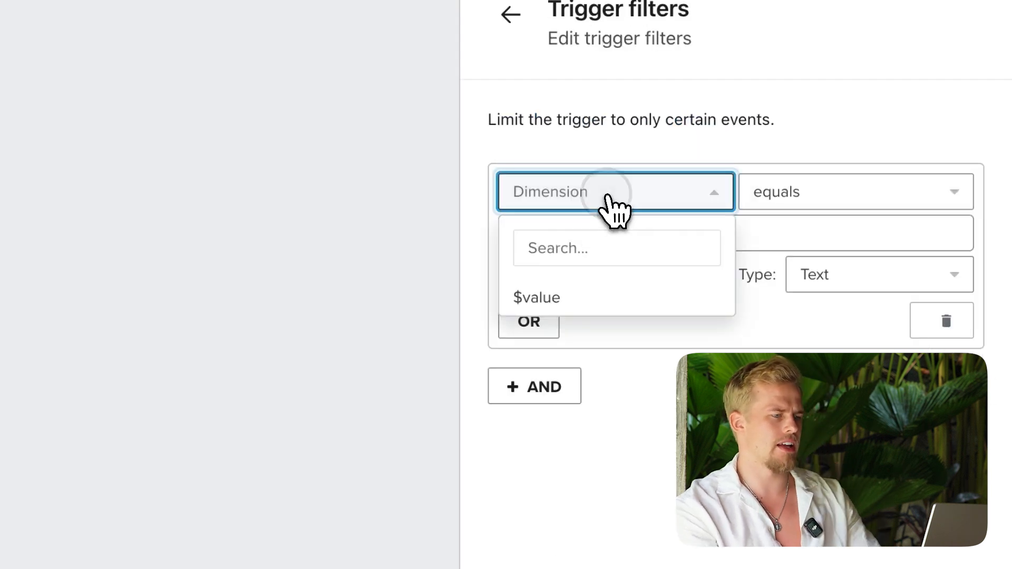
click(542, 250)
text(pric)
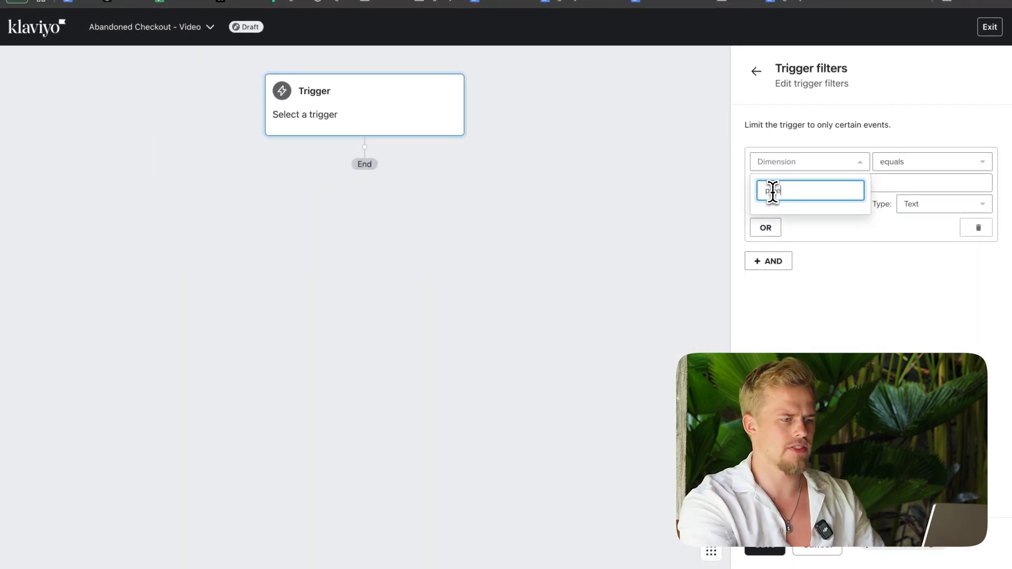
key(BackSpace)
key(BackSpace)
key(BackSpace)
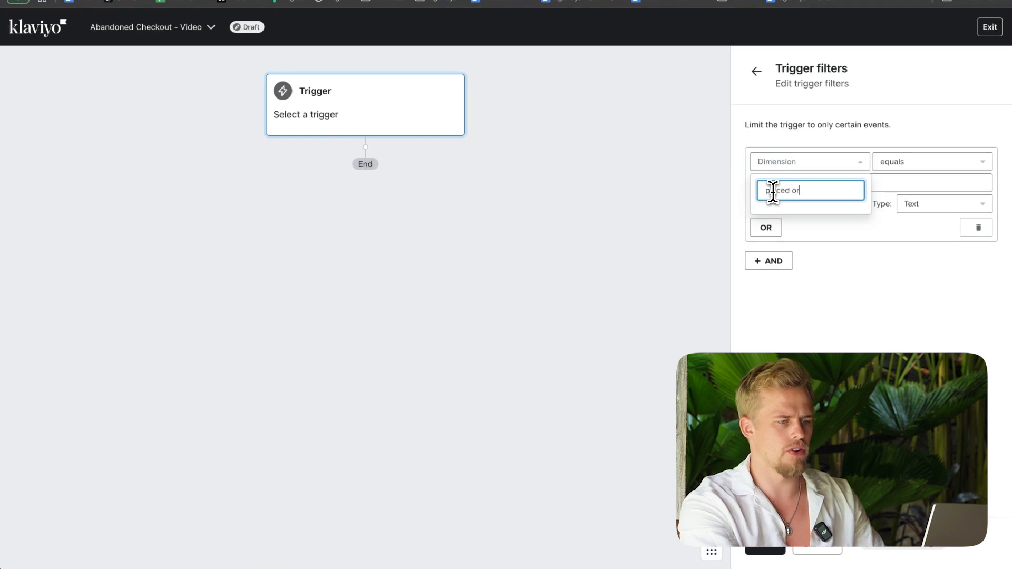
click(941, 185)
text(zero)
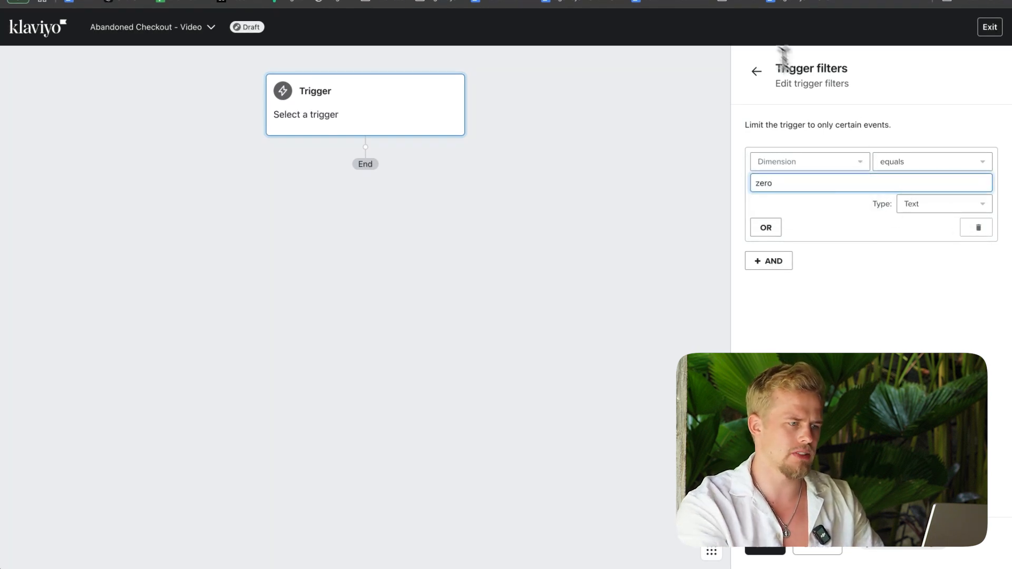
click(756, 71)
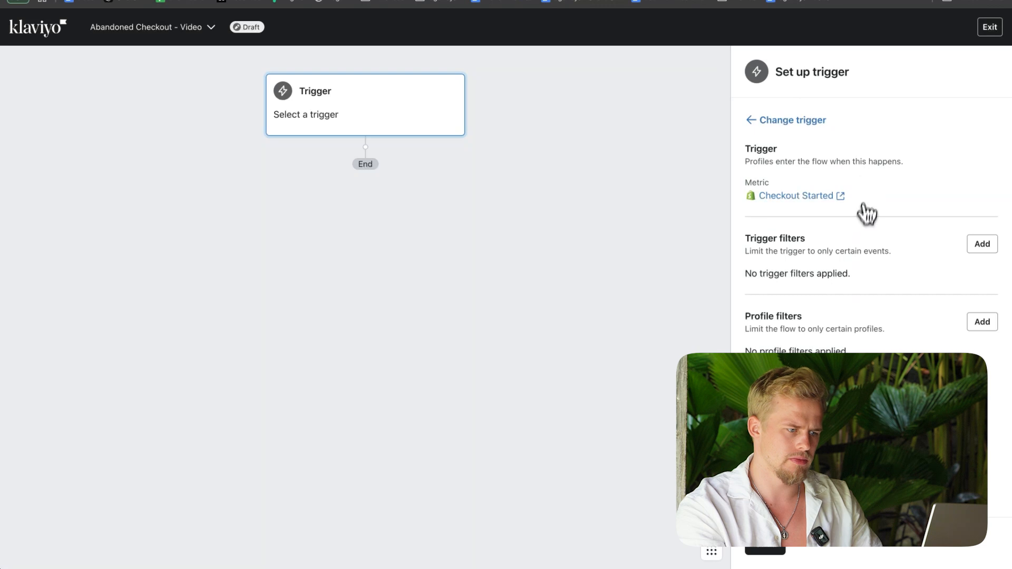
Step: Add a profile filter based on what someone has done (or not done), using the Shopify Placed Order metric
click(982, 322)
click(712, 118)
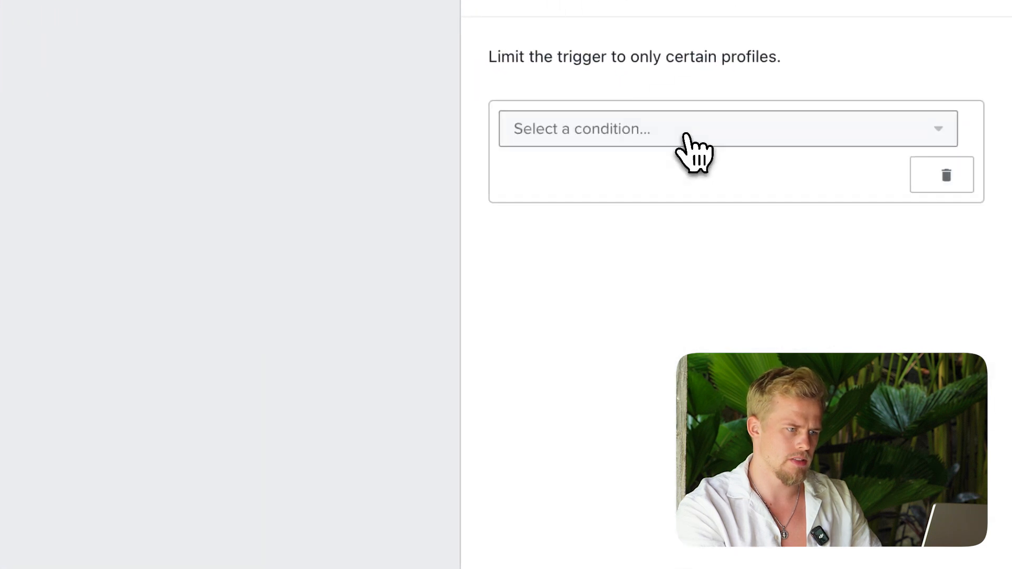
click(670, 132)
click(652, 173)
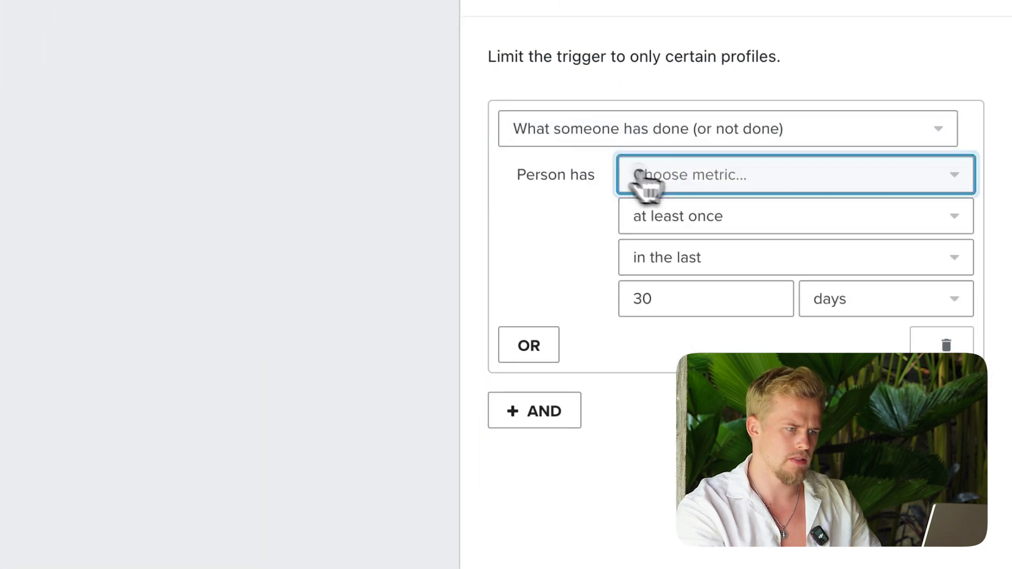
click(636, 182)
click(685, 228)
text(plae)
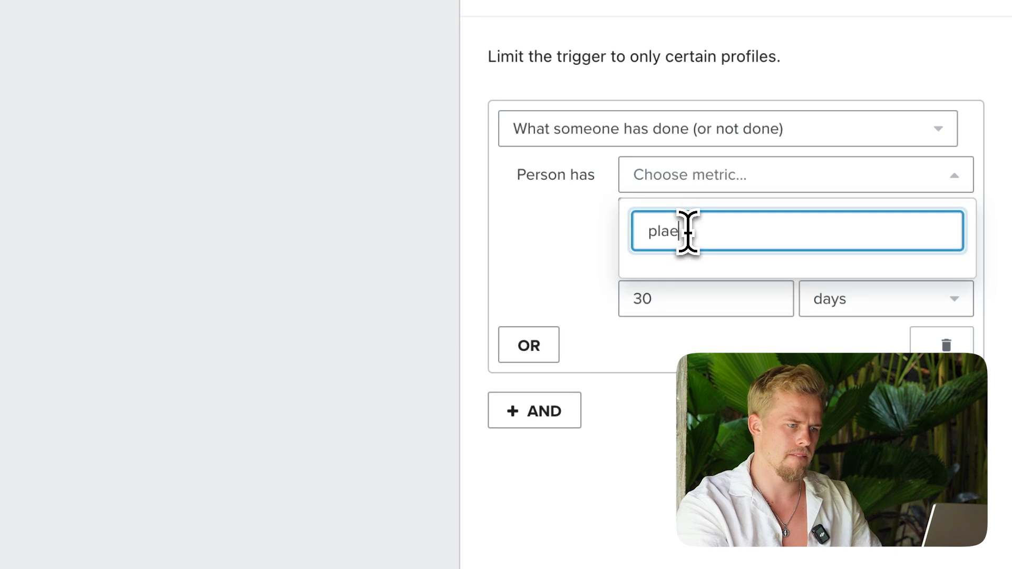
key(BackSpace)
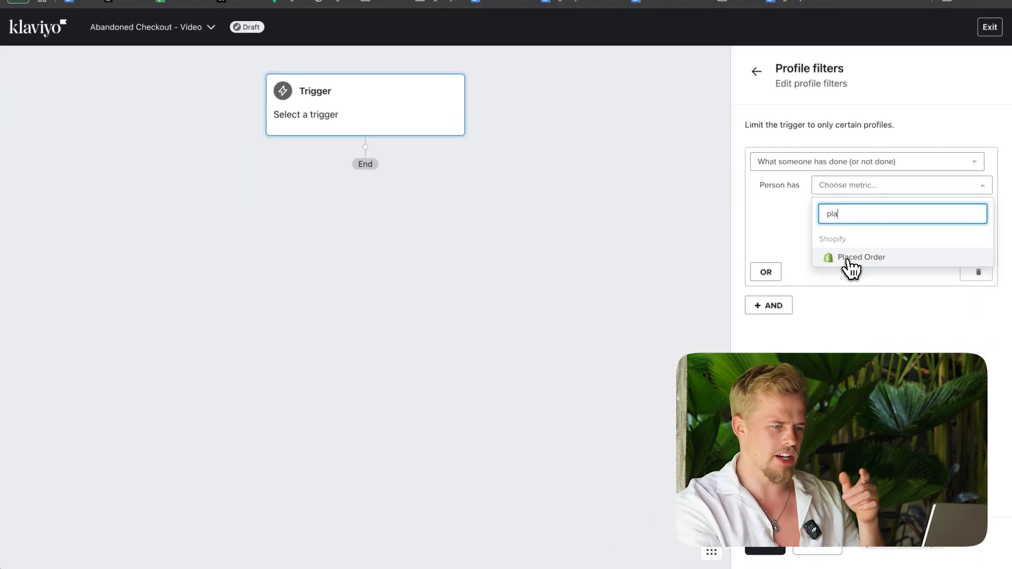
click(850, 258)
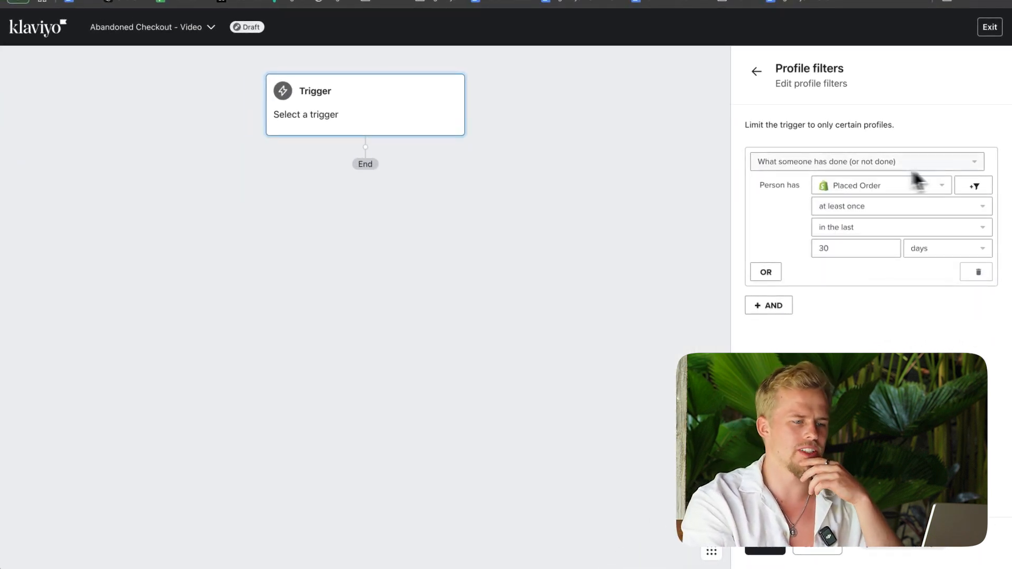
Step: Set the Placed Order condition to zero times since starting this flow
click(872, 206)
click(871, 241)
click(868, 231)
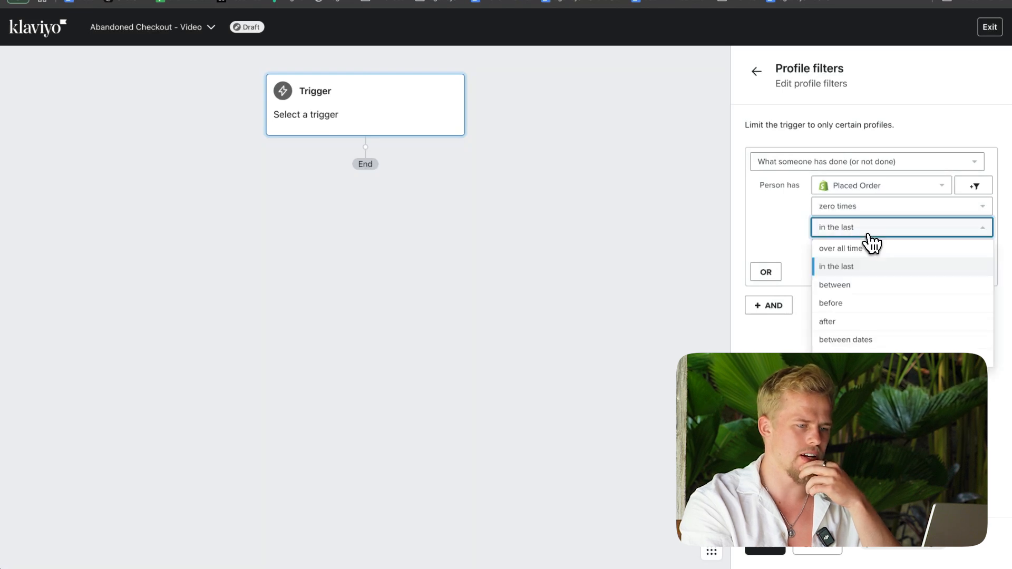
click(859, 342)
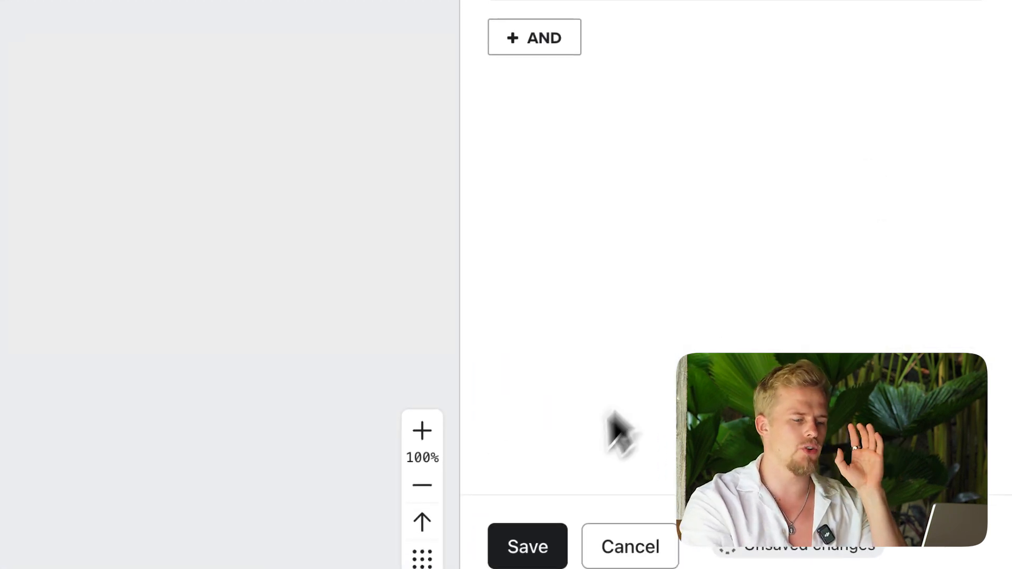
Step: Save the profile filter, and save and confirm the Checkout Started trigger
click(509, 551)
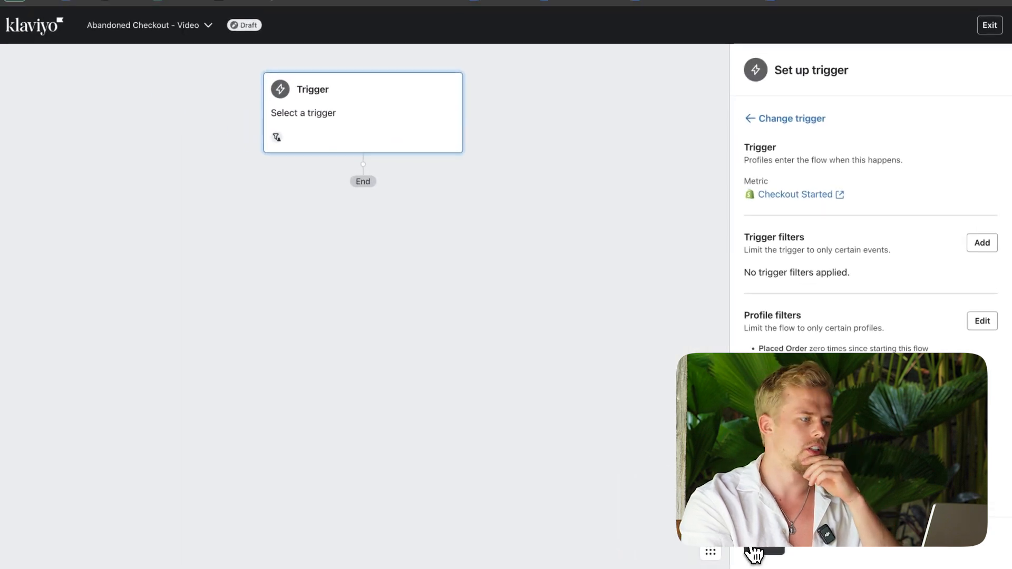
click(779, 551)
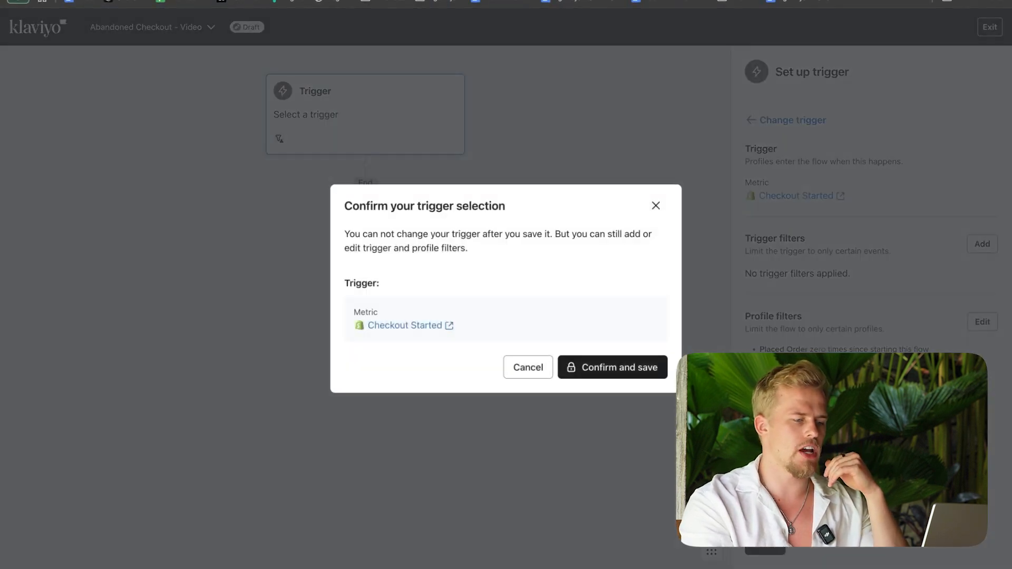
click(632, 364)
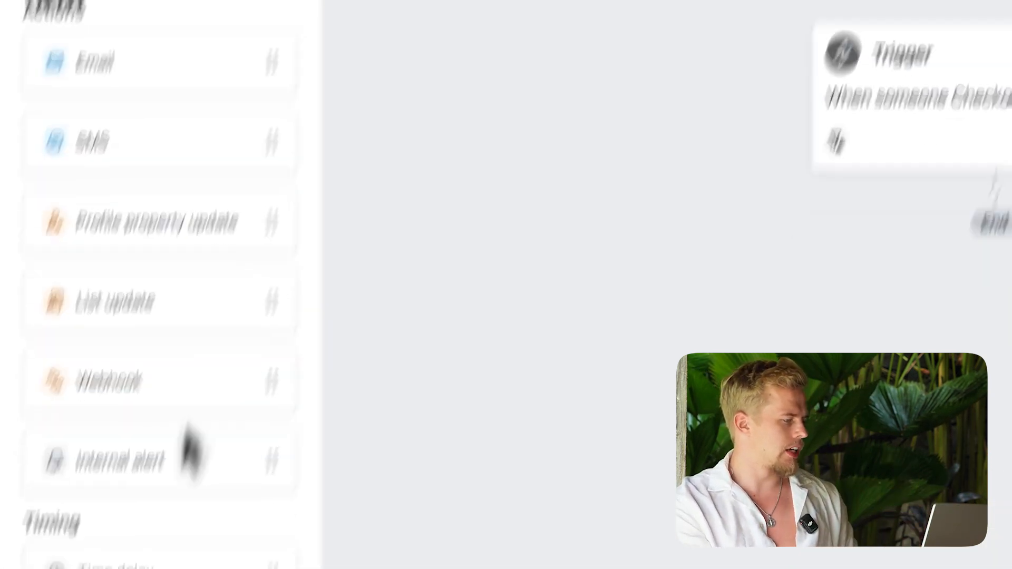
Step: Add a time delay directly after the trigger and set it to 15 minutes
drag(169, 338, 727, 190)
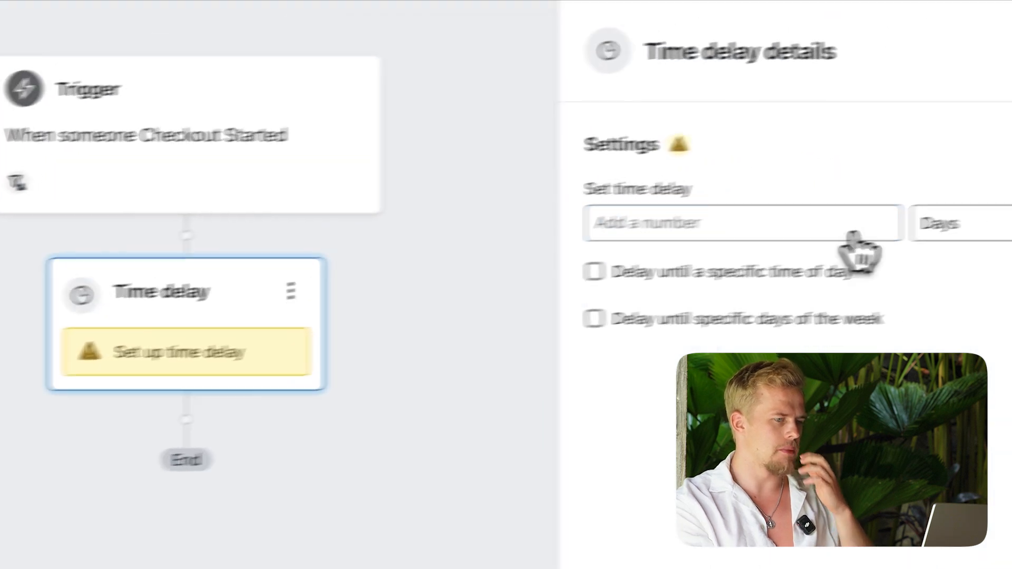
click(879, 237)
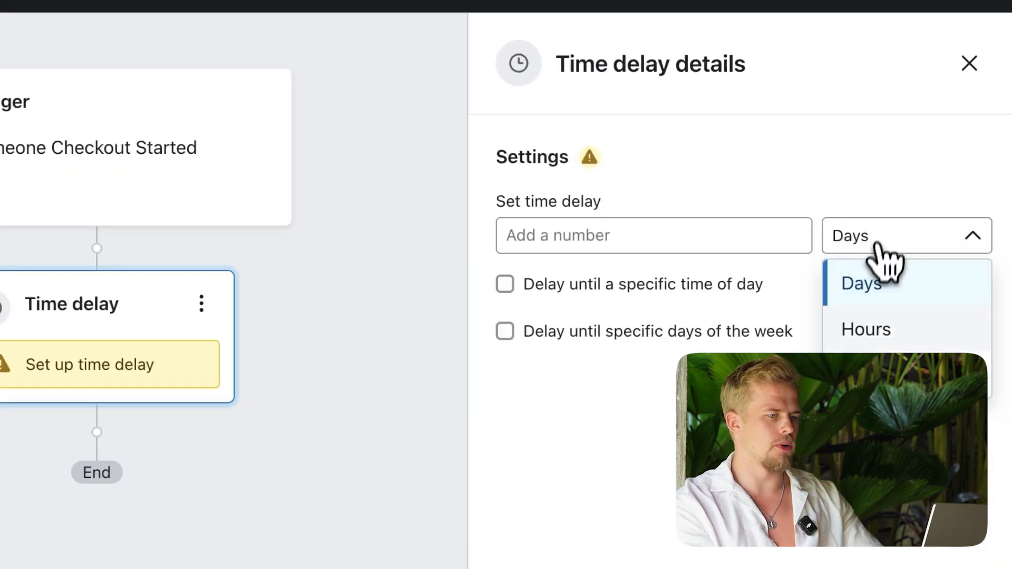
click(908, 299)
click(830, 166)
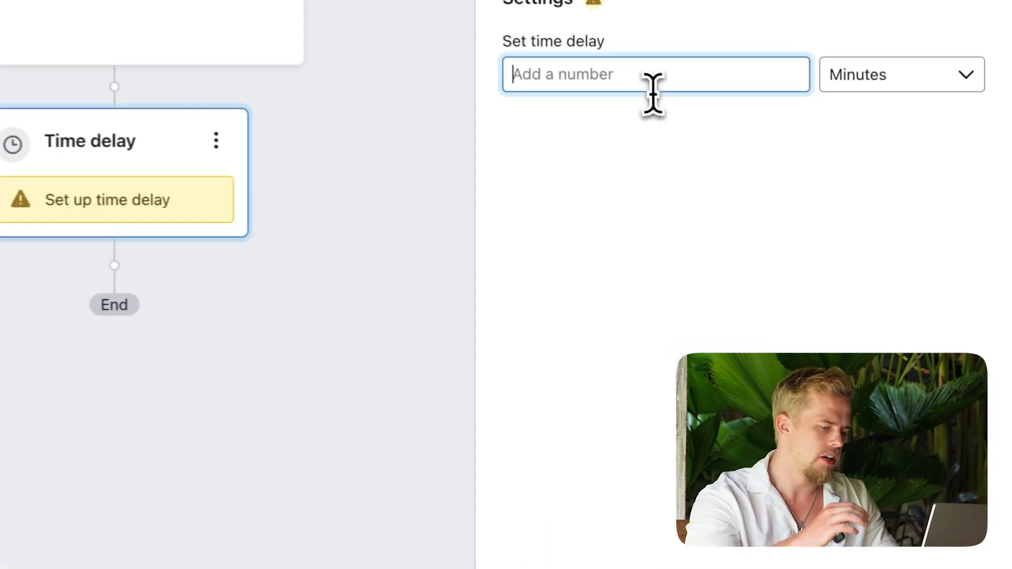
text(15)
click(623, 520)
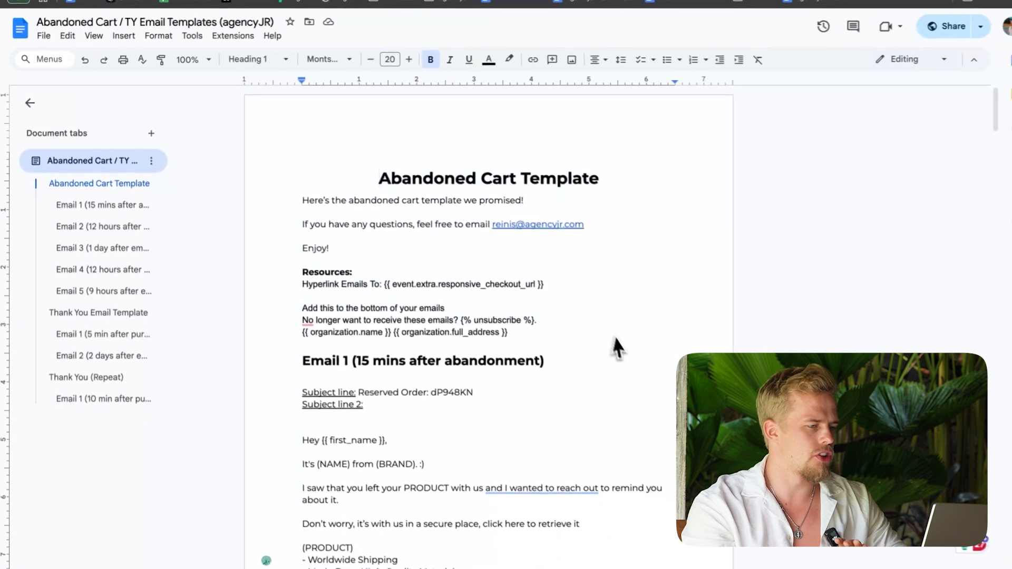
Step: In the "Abandoned Cart / TY Email Templates (agencyJR)" Google Doc, insert a page break before the "Email 1 (15 mins after abandonment)" heading
scroll(621, 351, up, 1)
drag(355, 168, 561, 340)
click(557, 385)
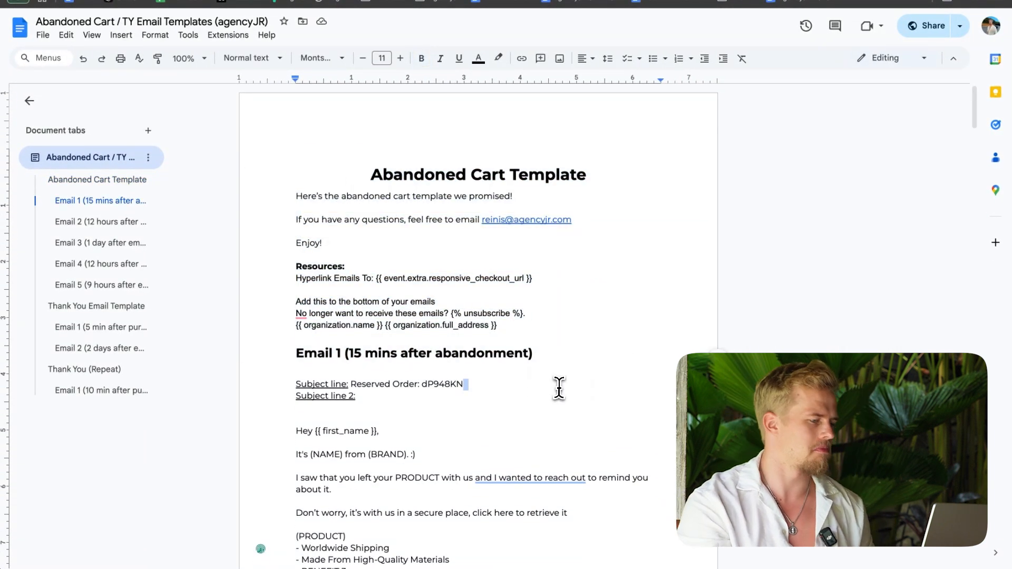
scroll(558, 386, down, 2)
click(296, 242)
key(ctrl+Return)
scroll(294, 239, down, 8)
scroll(321, 223, down, 10)
click(68, 290)
click(93, 201)
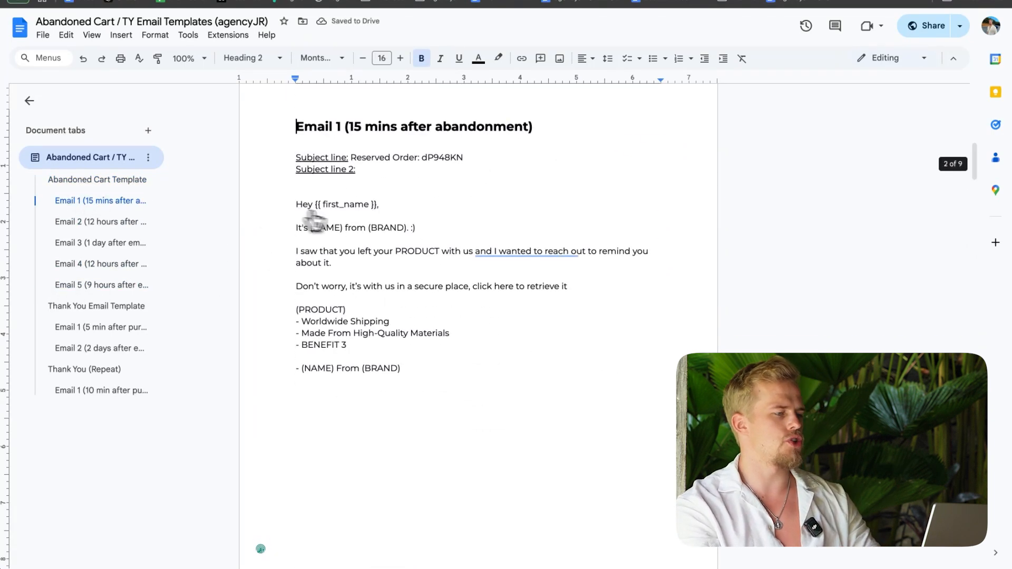
scroll(496, 356, up, 1)
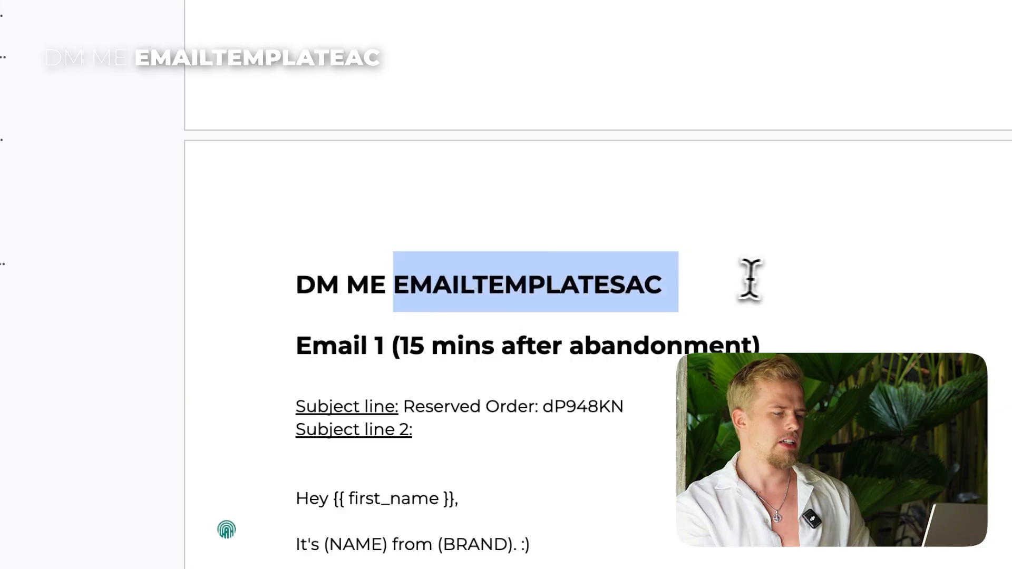
Step: Delete the "DM ME EMAILTEMPLATESAC" line above the Email 1 heading
click(683, 291)
drag(683, 293, 204, 294)
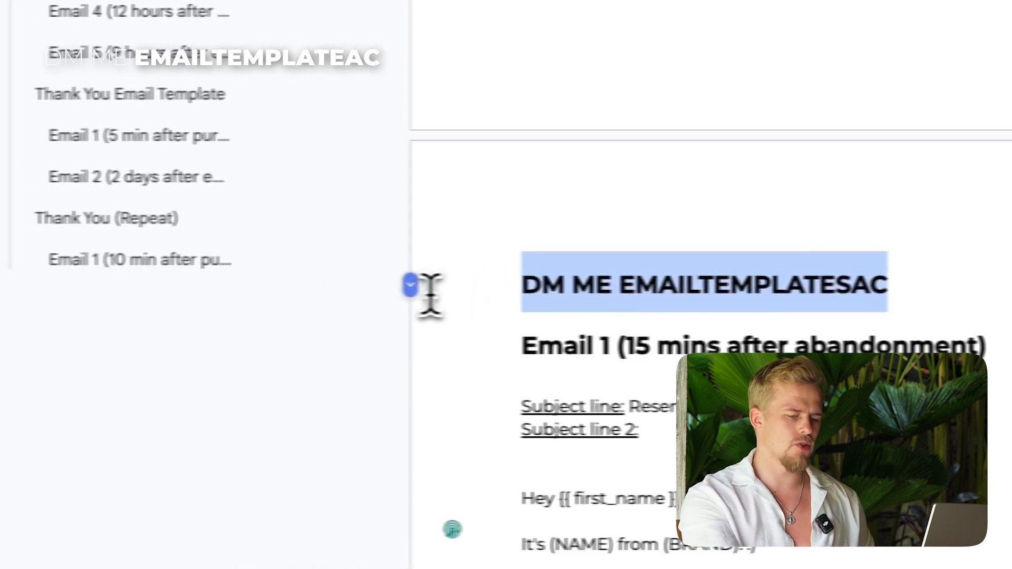
key(BackSpace)
key(Down)
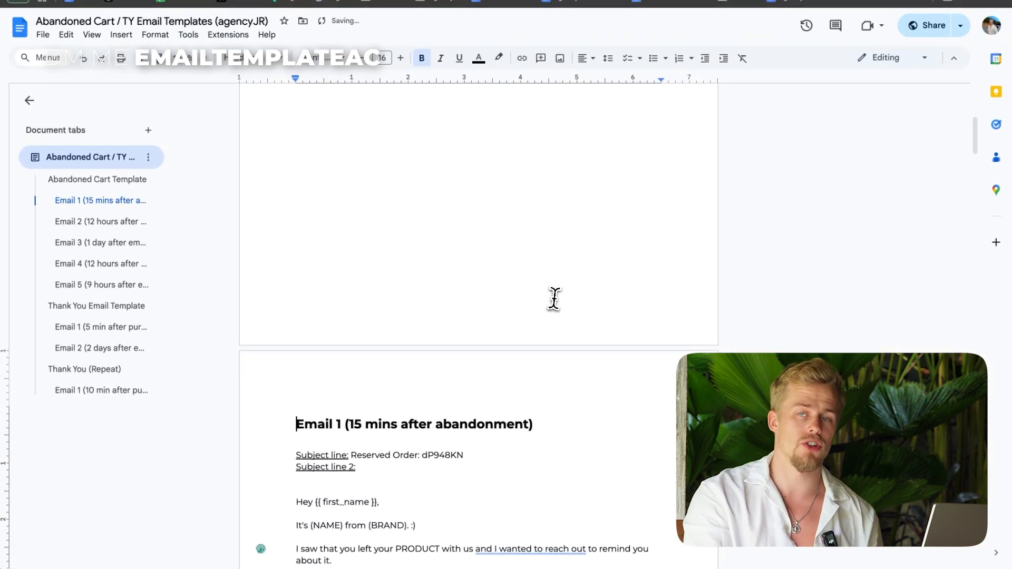
Step: Examine the Email 1 body copy, including the first-name greeting, the NAME and BRAND introduction line and the PRODUCT placeholder
scroll(590, 284, down, 3)
scroll(555, 297, down, 2)
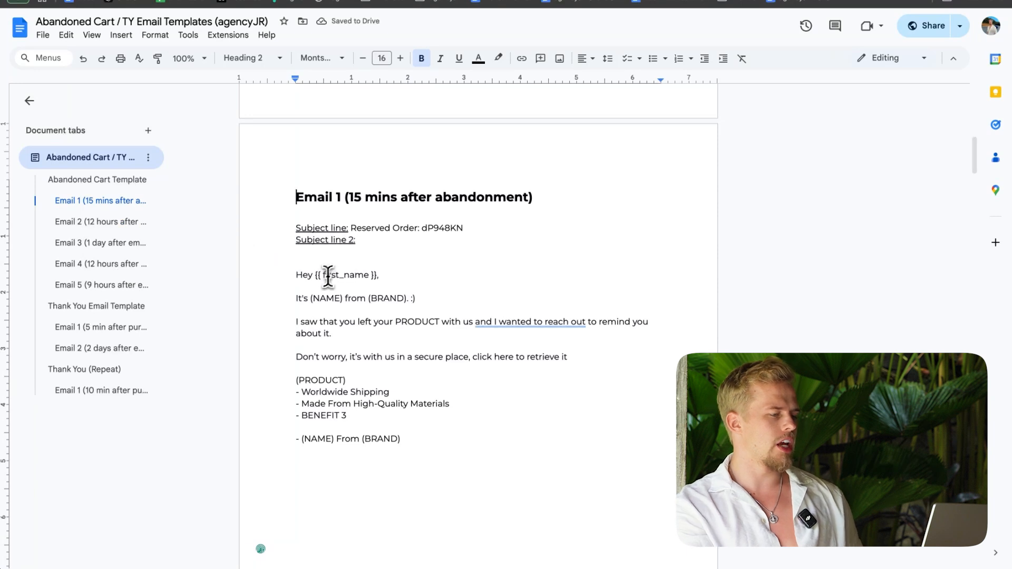
drag(297, 274, 428, 440)
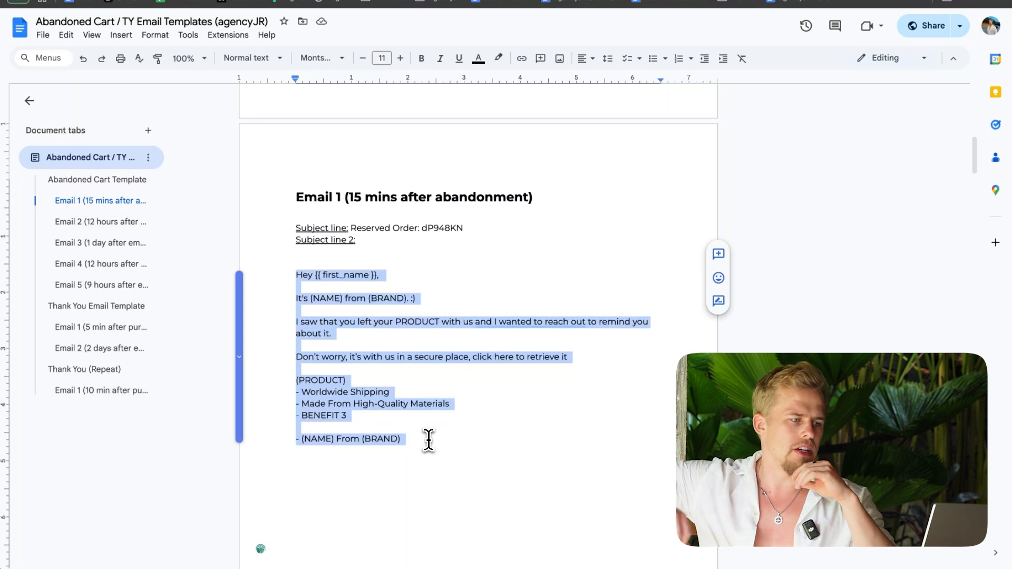
click(466, 393)
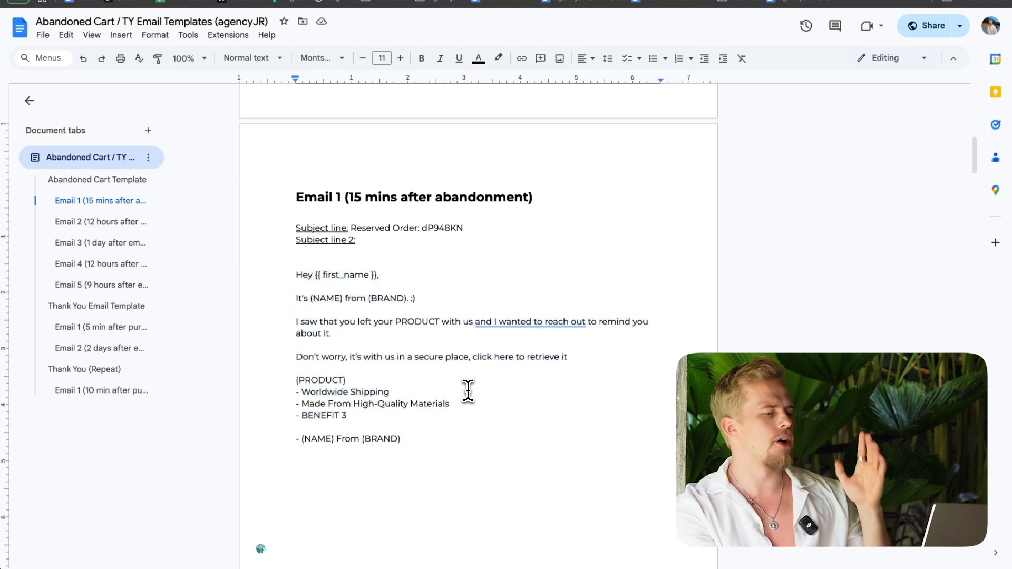
drag(287, 276, 478, 299)
click(478, 298)
double_click(318, 299)
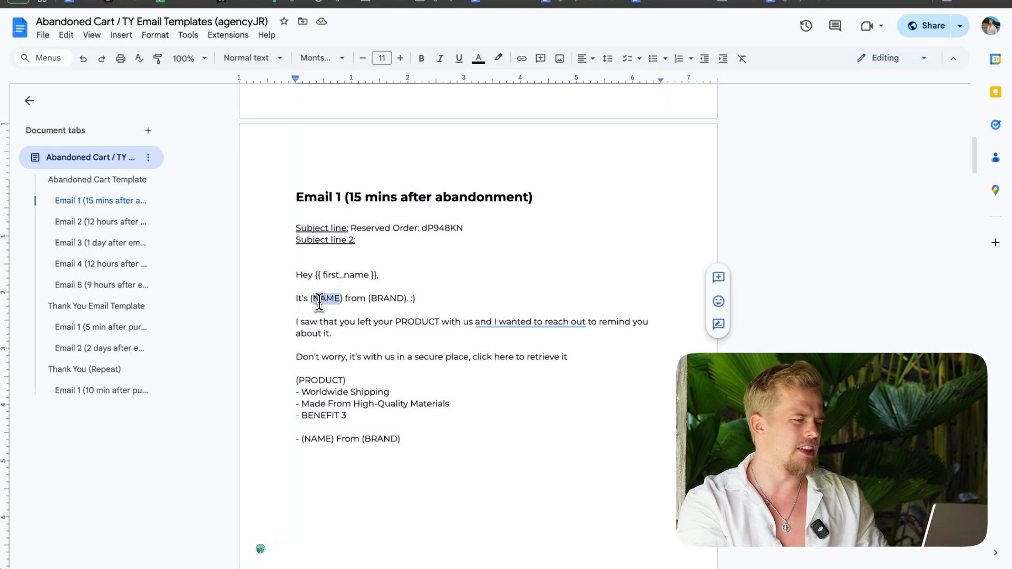
double_click(417, 322)
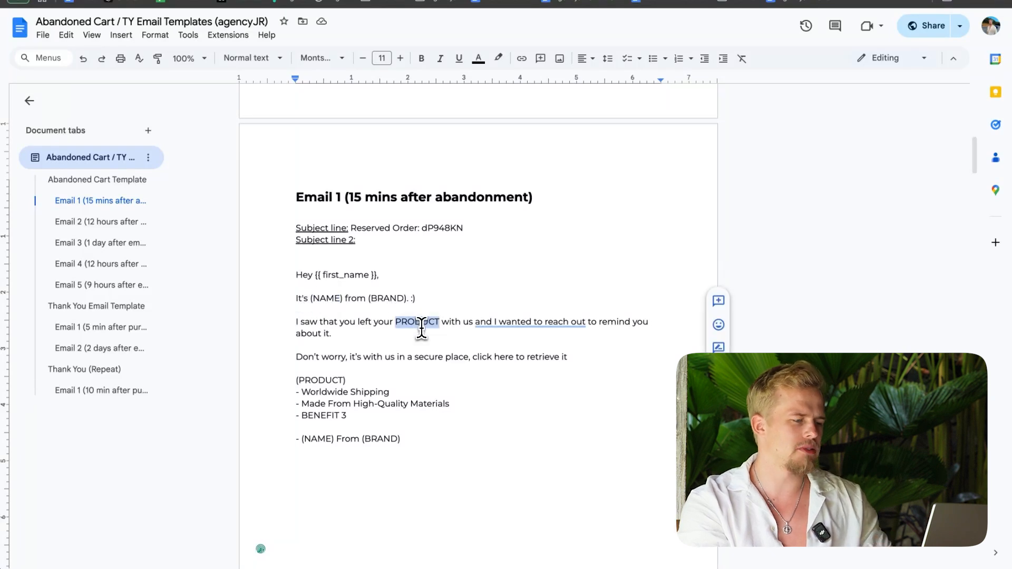
scroll(313, 315, down, 1)
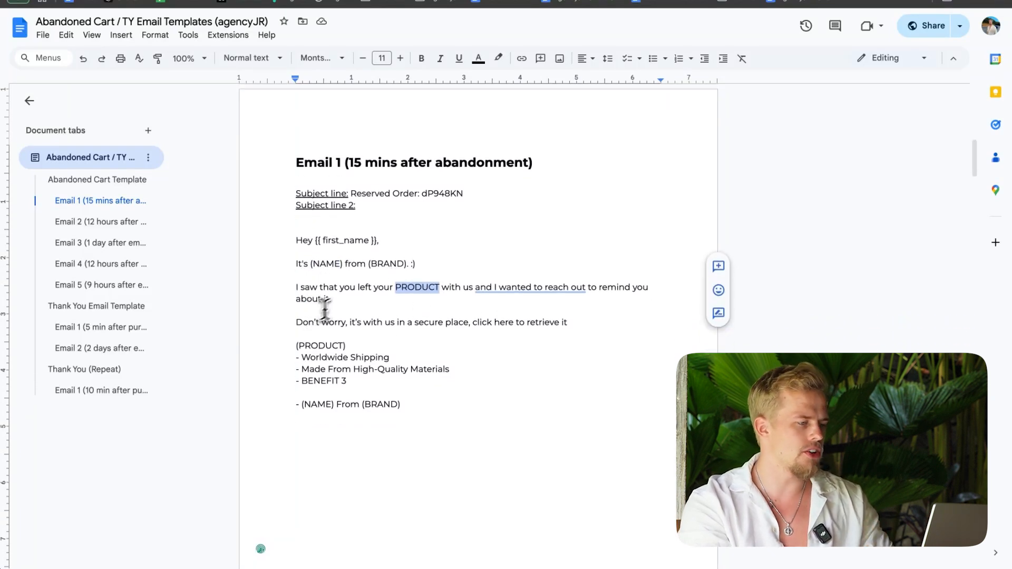
drag(297, 242, 330, 239)
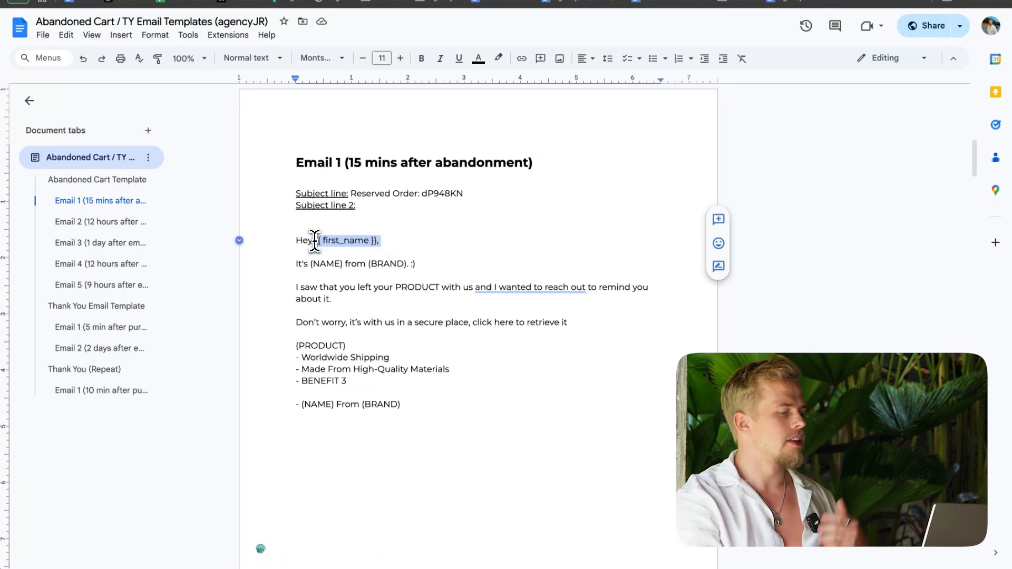
drag(311, 264, 417, 263)
click(576, 262)
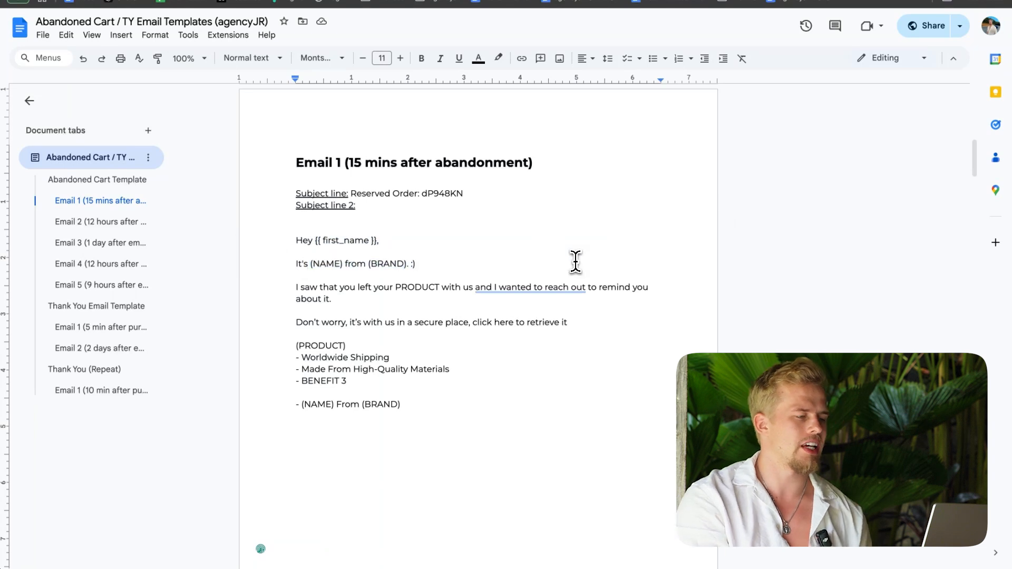
Step: Add the line "Example: Baygon - insect spary" below the Email 1 heading and make "Baygon" bold
click(558, 169)
key(Return)
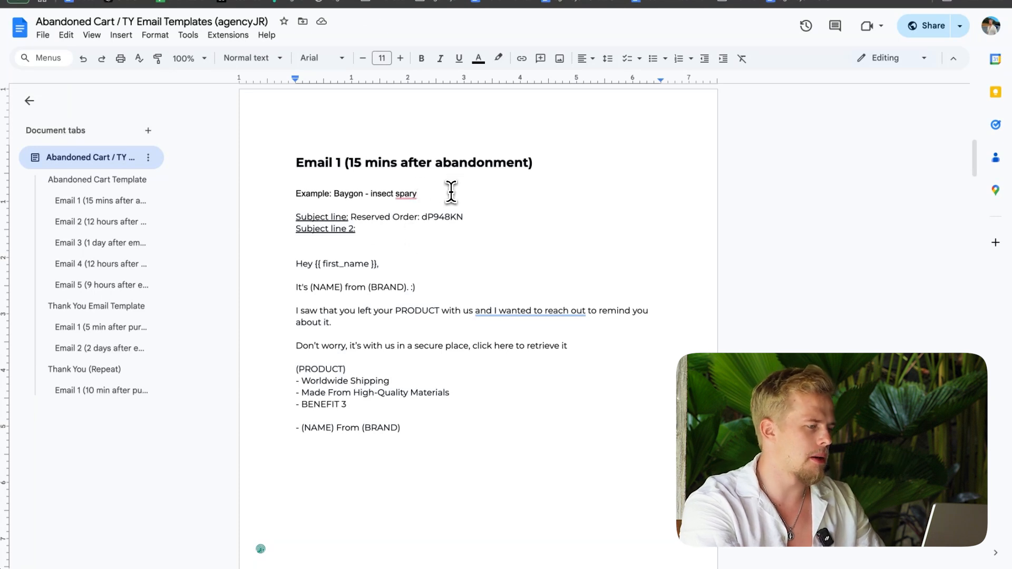
double_click(346, 194)
key(ctrl+b)
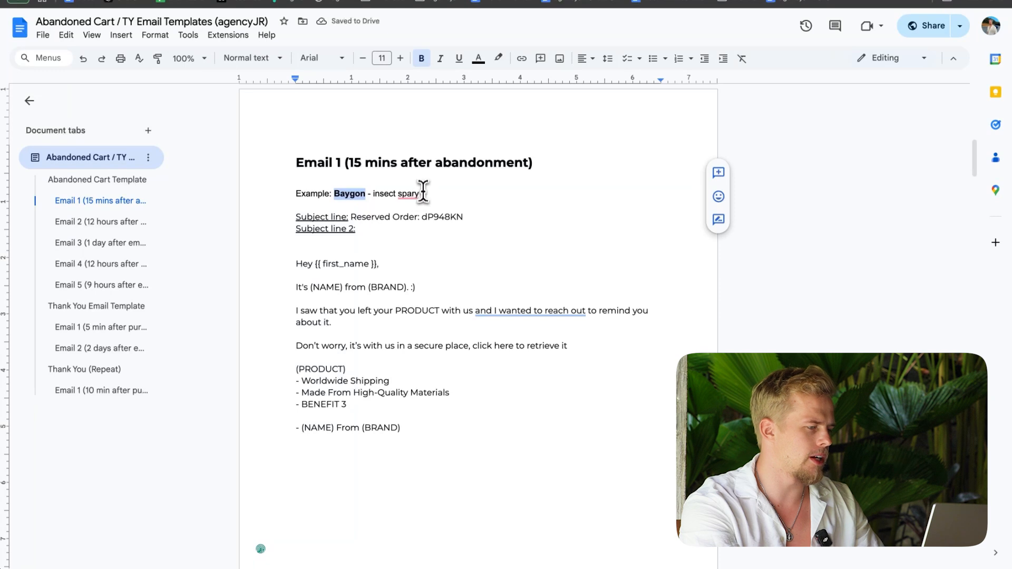
Step: In the Email 1 introduction line, replace the (NAME) placeholder with the sender's first name and the (BRAND) placeholder with "Baygon"
drag(427, 192, 224, 205)
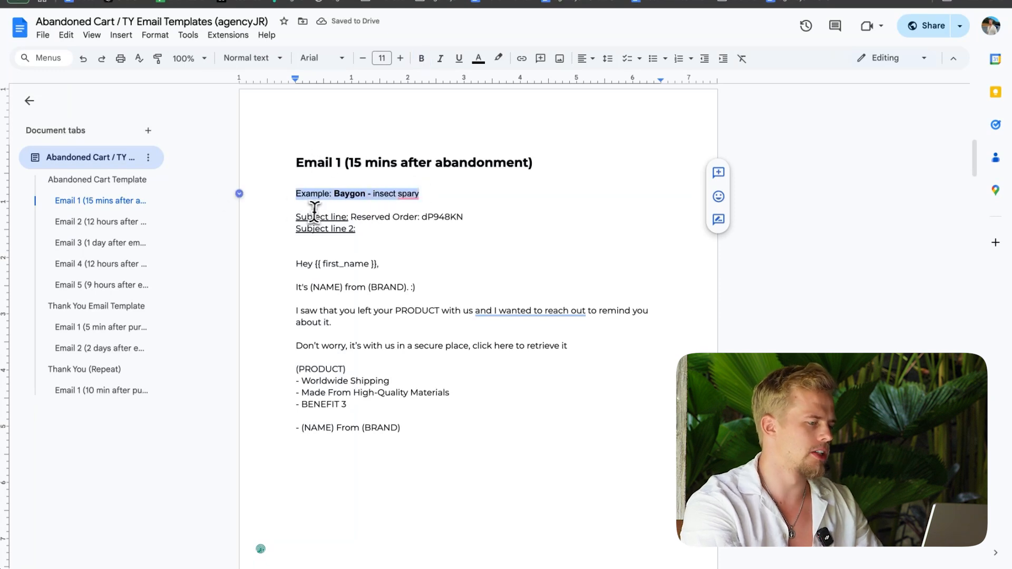
triple_click(362, 263)
double_click(327, 286)
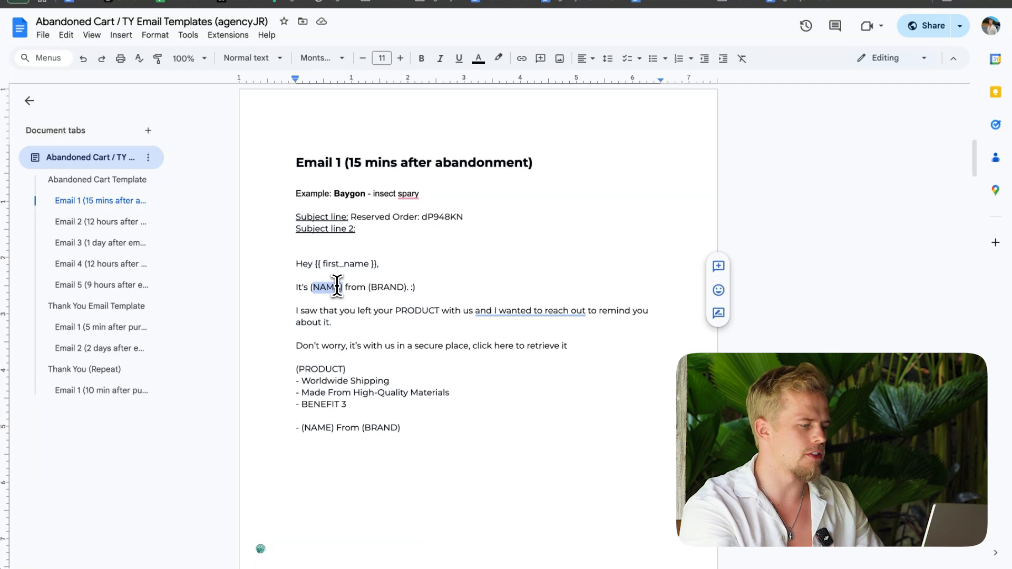
key(BackSpace)
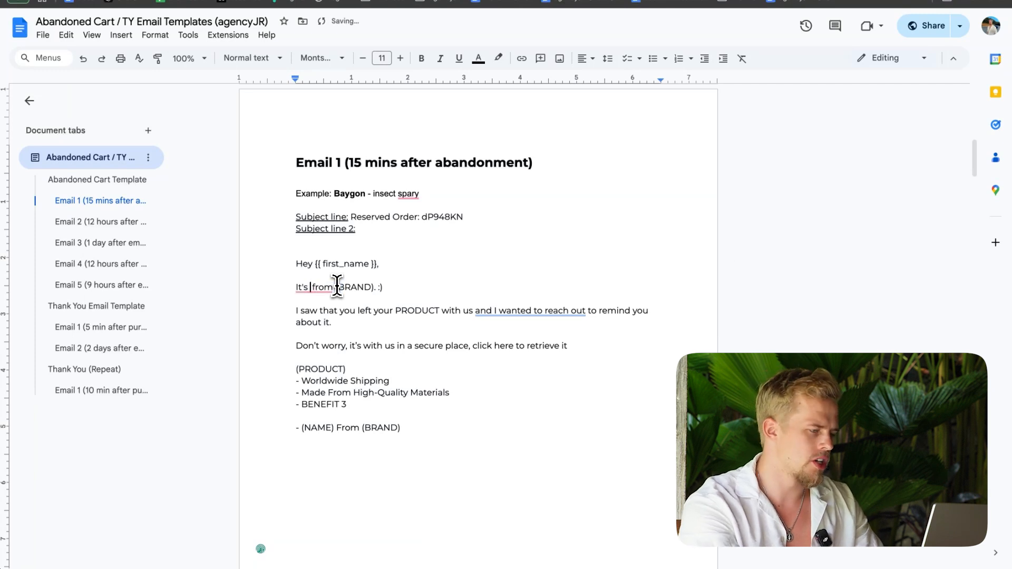
text(Hank)
drag(359, 287, 398, 287)
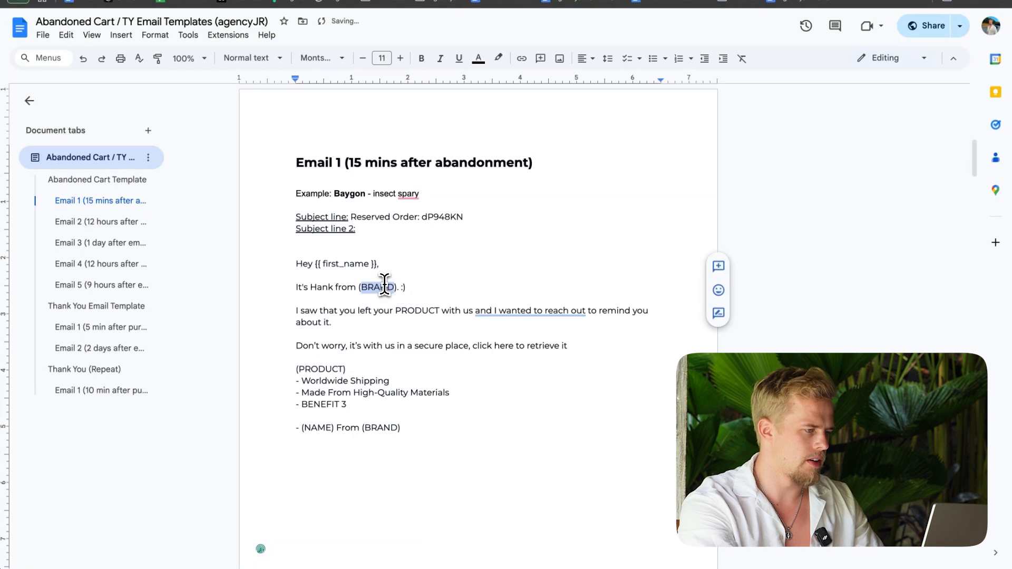
key(BackSpace)
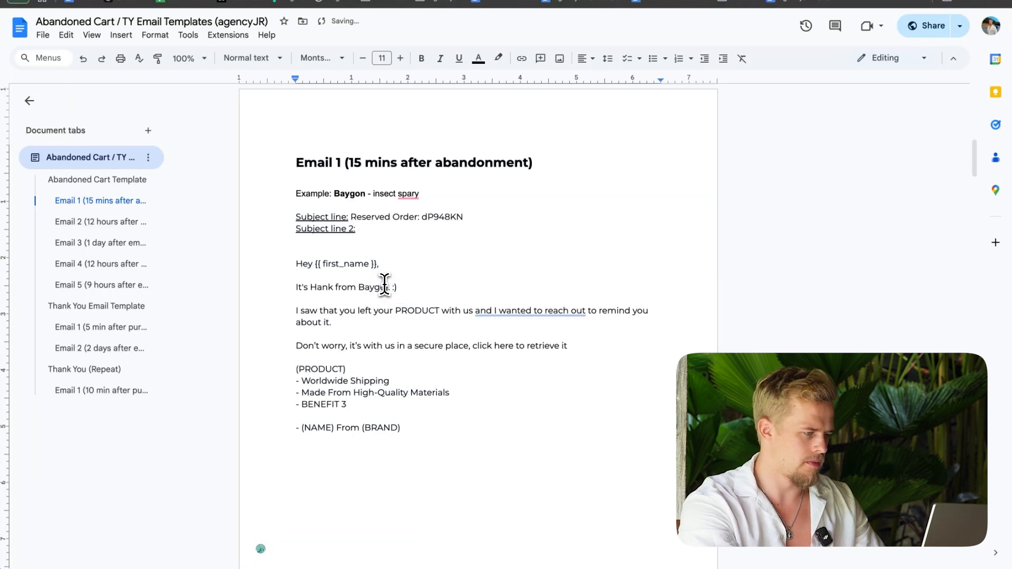
text(Baygon)
key(Delete)
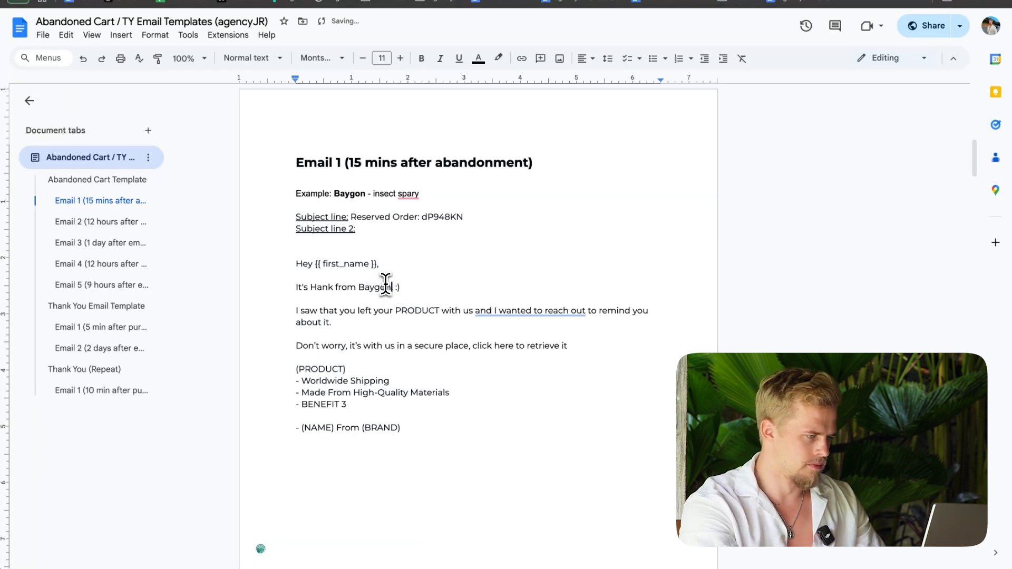
Step: Replace the PRODUCT placeholder in Email 1's "I saw that you left your" sentence with "insect spray"
click(300, 311)
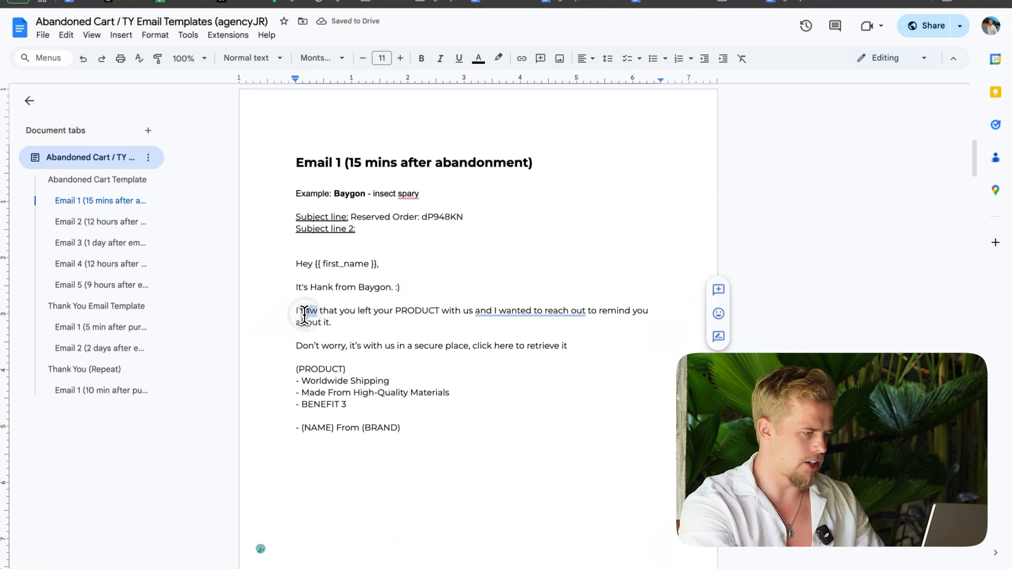
double_click(425, 310)
text(inse)
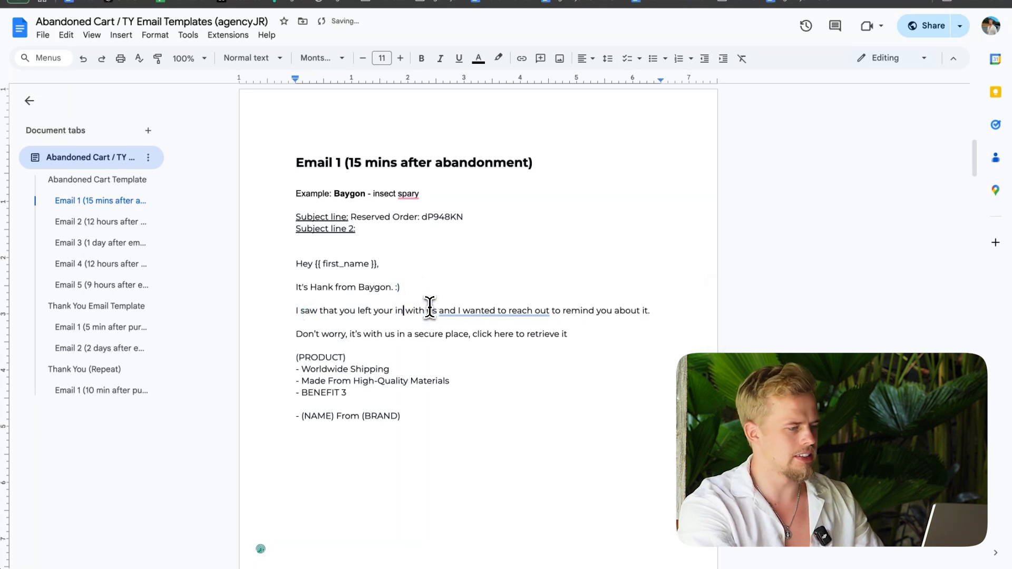
text(ct s)
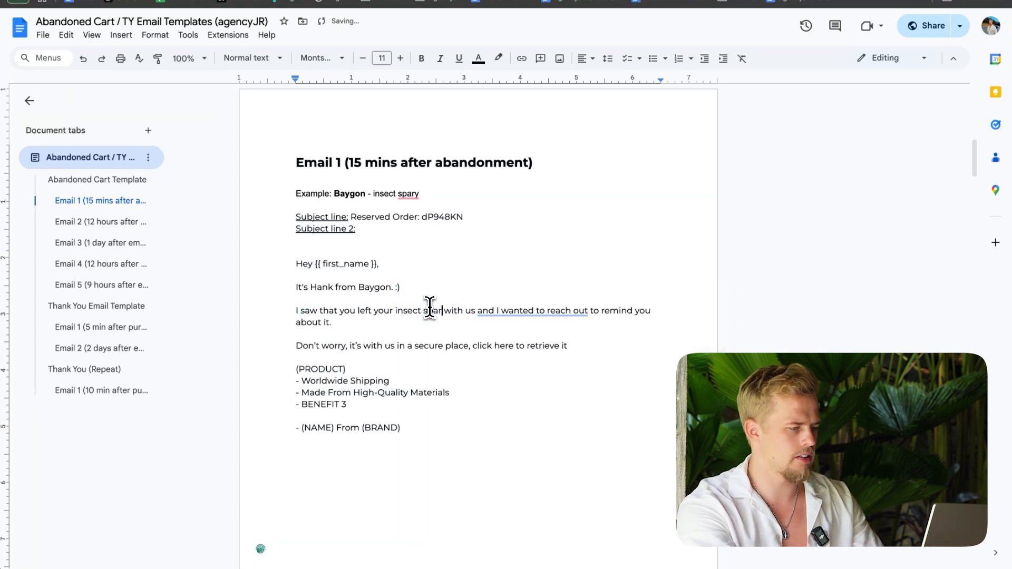
text(pray)
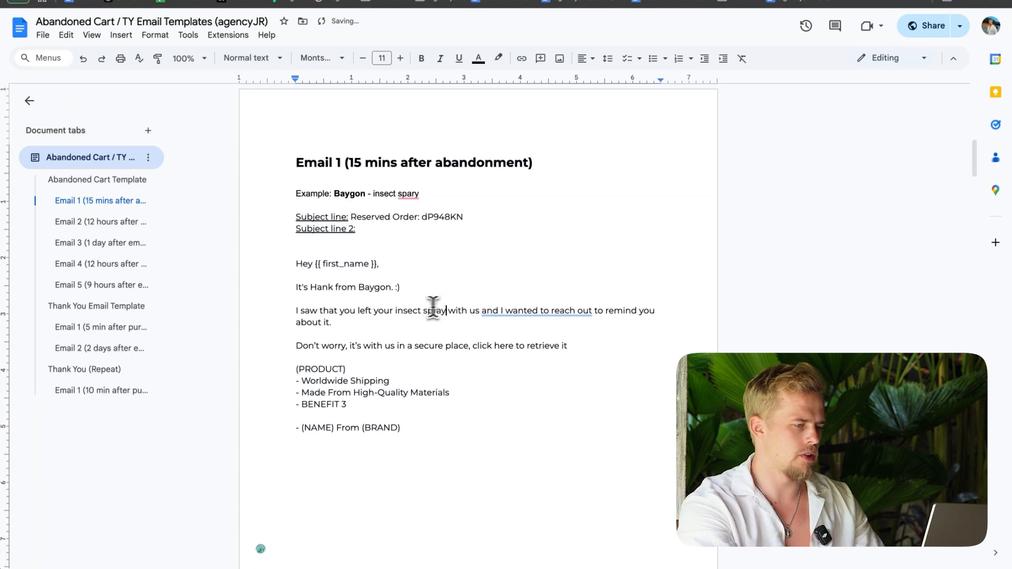
double_click(637, 300)
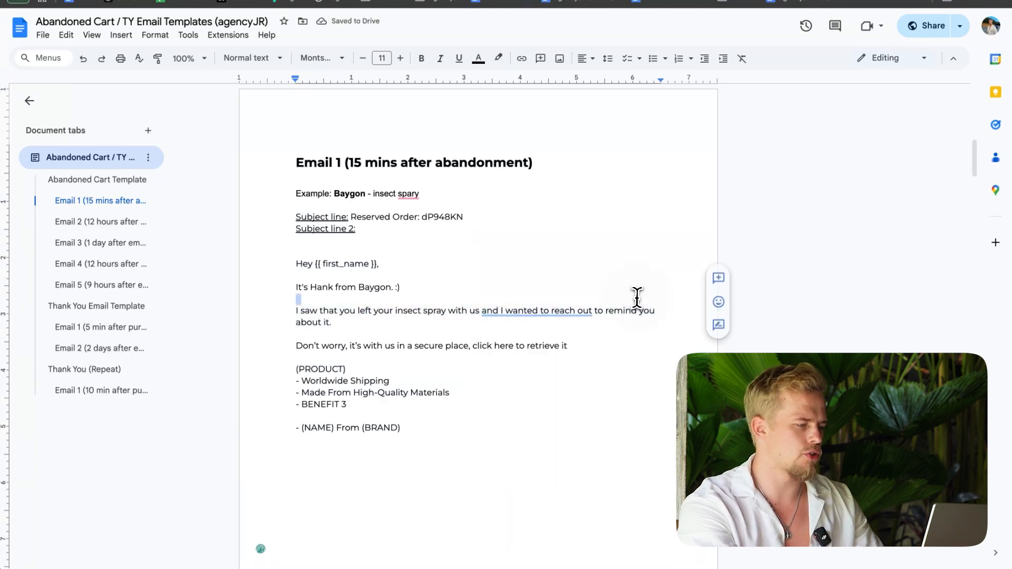
drag(306, 349, 527, 351)
drag(568, 346, 476, 349)
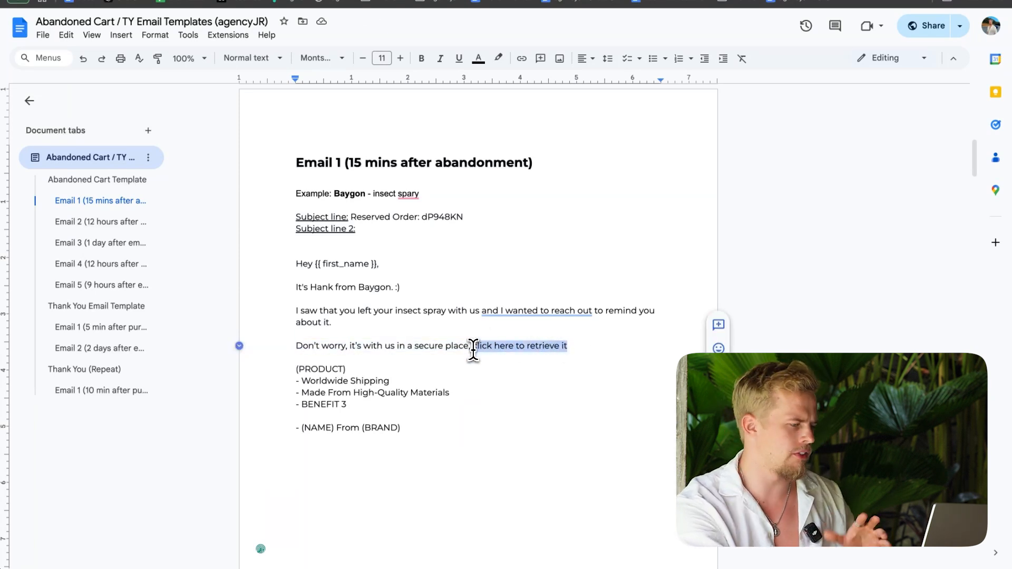
Step: Make the (PRODUCT) line above the Email 1 benefits bold and replace it with "Baygon Insect Spray"
drag(346, 371, 296, 371)
key(ctrl+b)
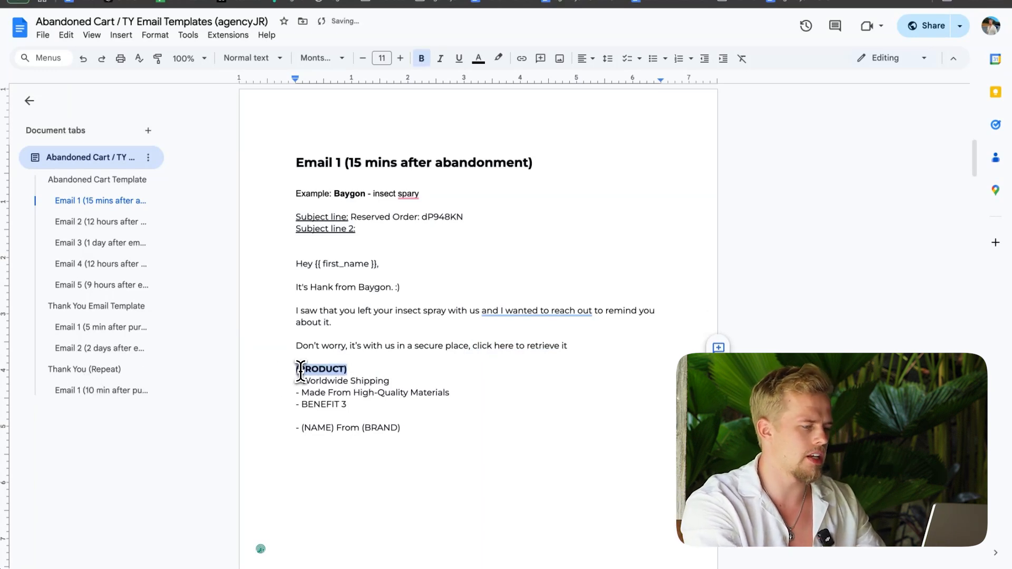
key(BackSpace)
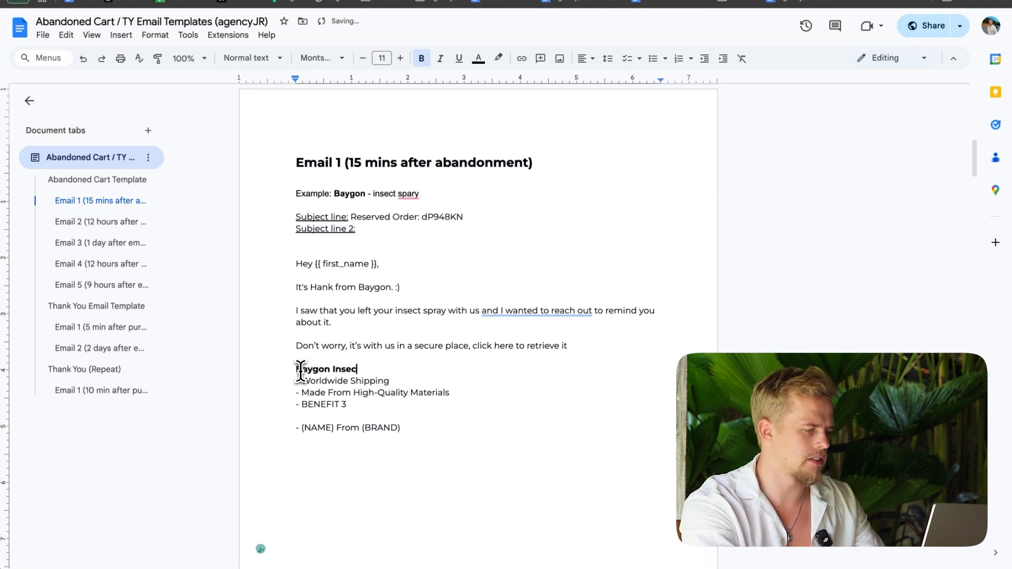
text(Baygon Insect Spray)
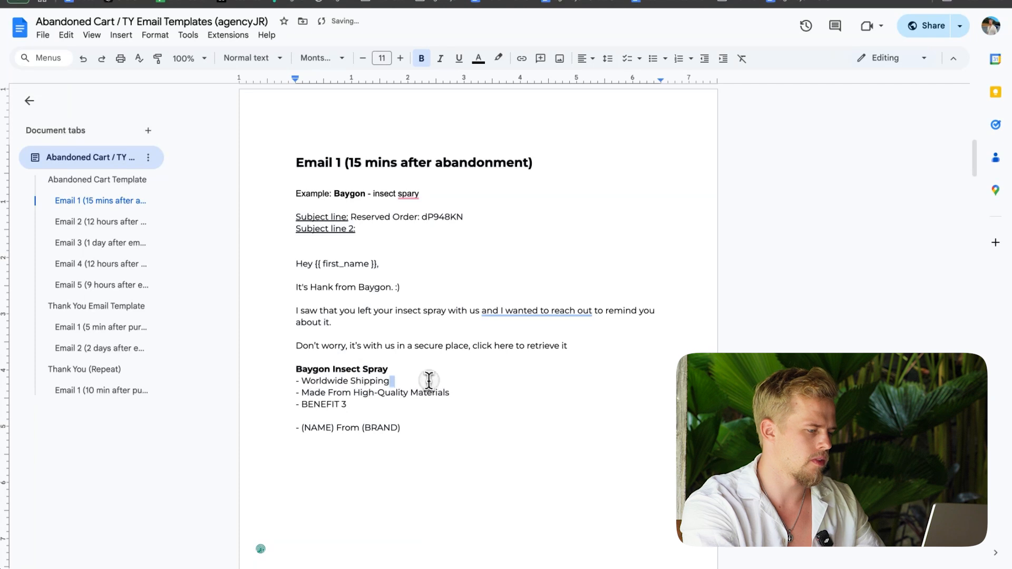
Step: Replace the three Email 1 benefit lines with "Eliminate All Mosquitos & Insects With 1 Spray", "Non-Toxic To Humans" and "Lasts For 14 Hours"
drag(390, 381, 302, 379)
text(Lim)
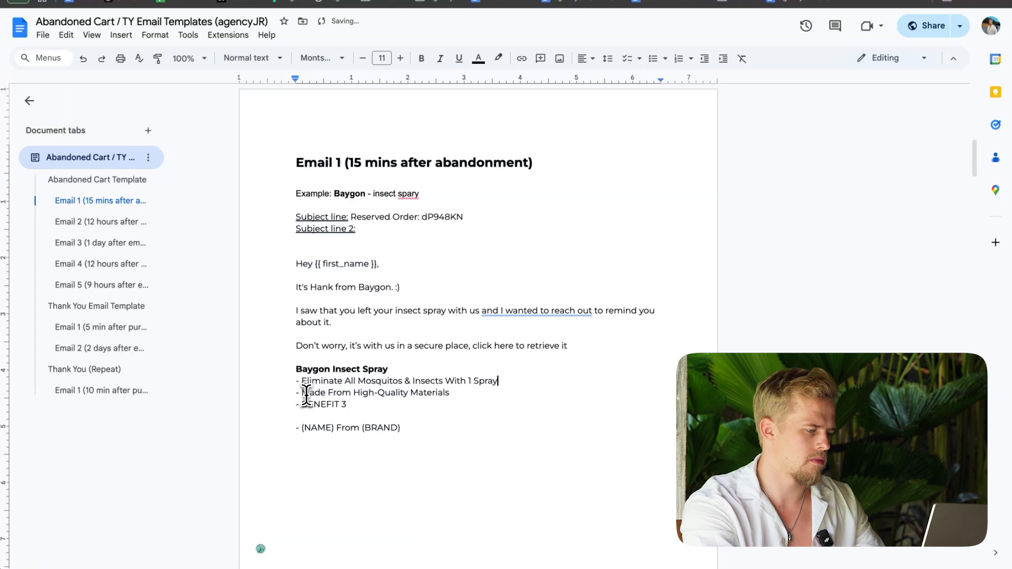
drag(302, 393, 454, 395)
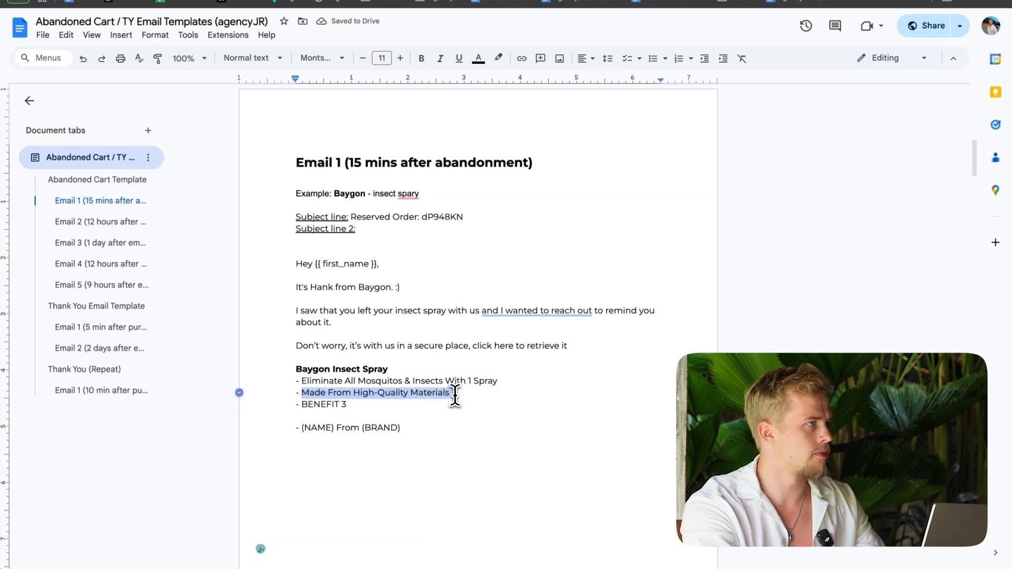
text(Non-)
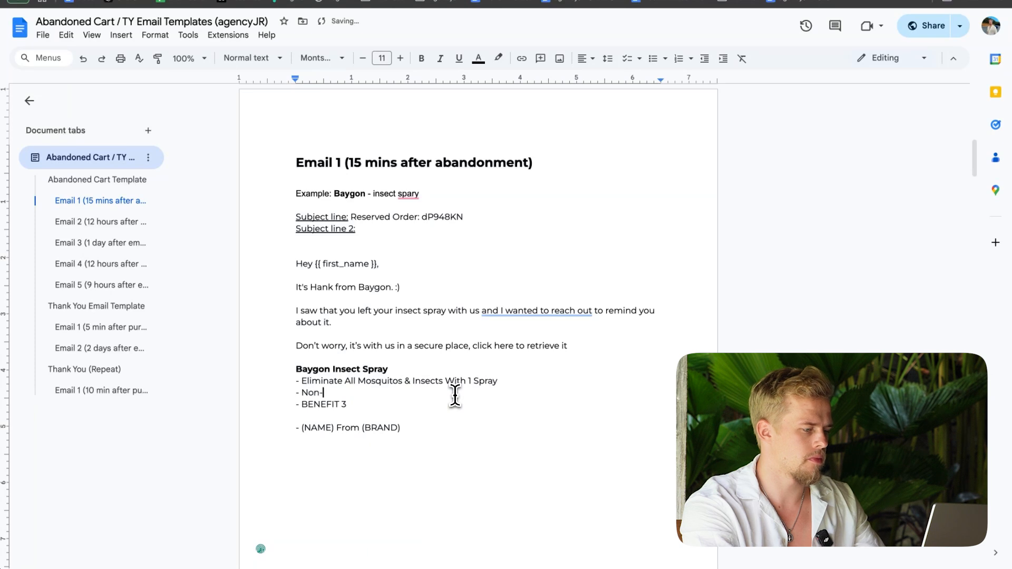
text(Toxic To Human)
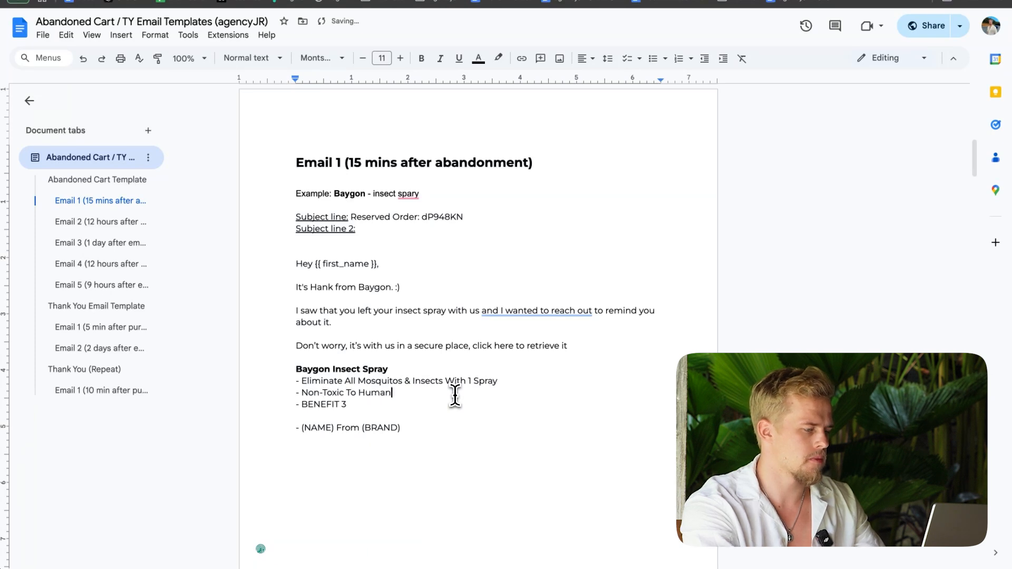
text(s)
drag(348, 404, 304, 404)
key(BackSpace)
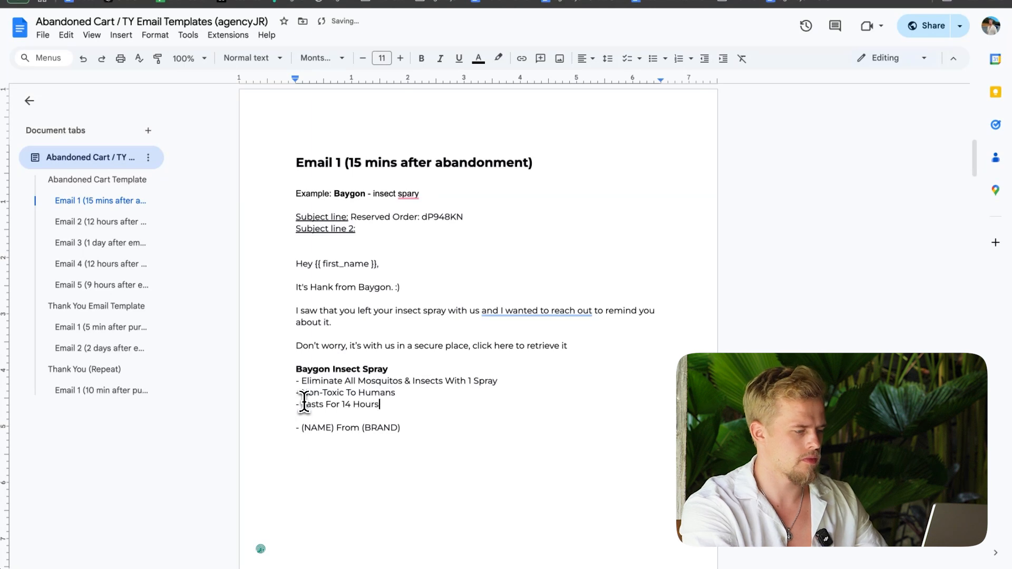
drag(316, 252, 409, 443)
click(409, 442)
Step: Fill in the Email 1 sign-off with the sender's first name in place of (NAME) and "Baygon" in place of (BRAND)
double_click(323, 427)
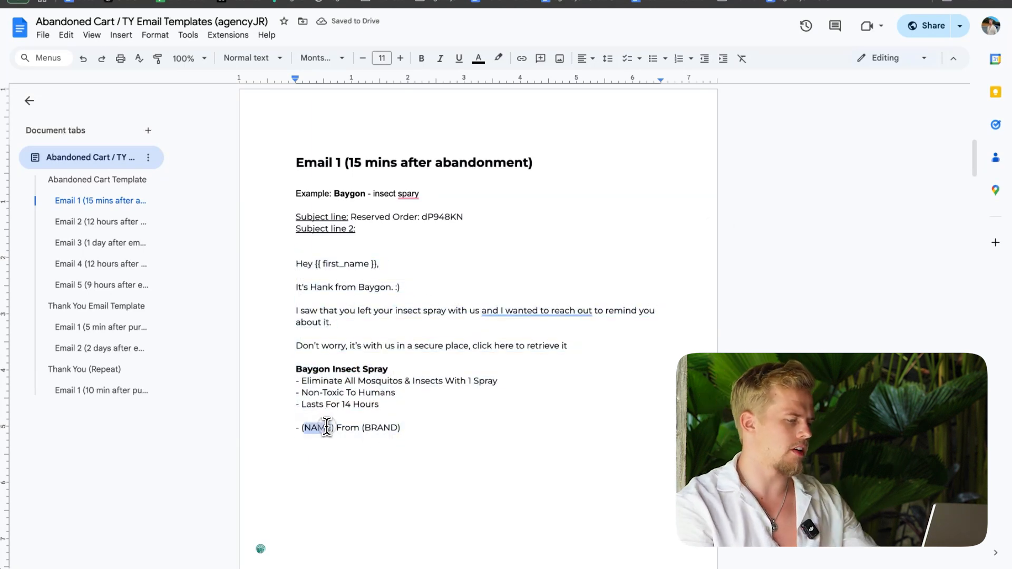
key(BackSpace)
key(BackSpace)
key(Delete)
text(Hank)
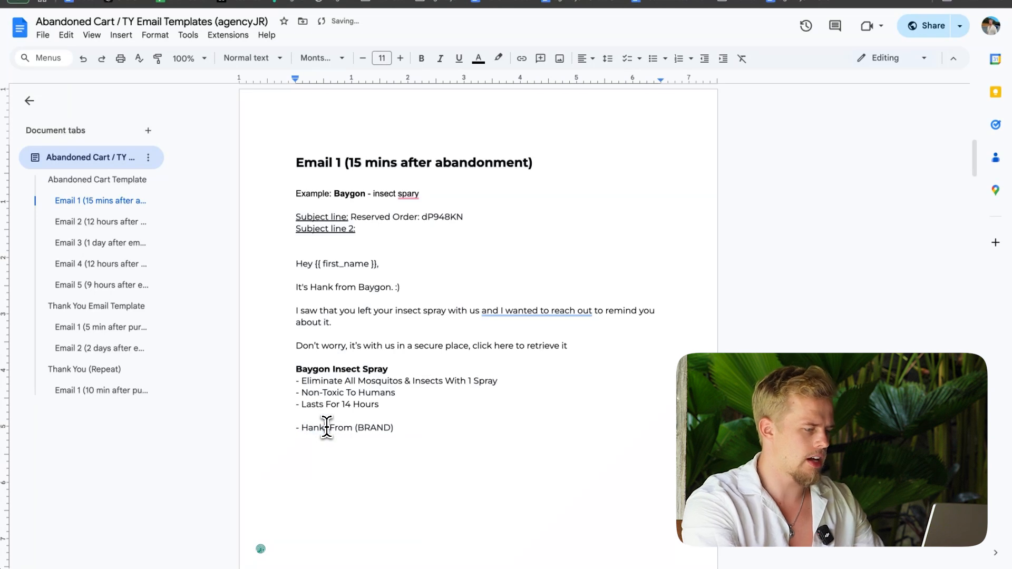
drag(400, 433, 342, 428)
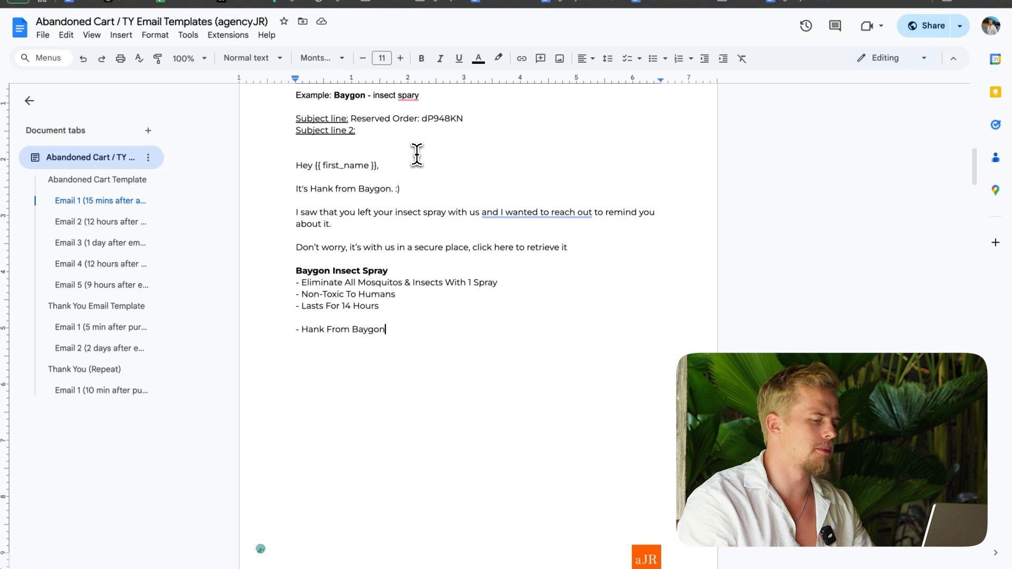
Step: Compare the completed Email 1 example with the Email 2 (12 hours after email 1) template, including its reserved-cart message and PRODUCTS placeholder
scroll(417, 153, up, 1)
scroll(416, 152, down, 10)
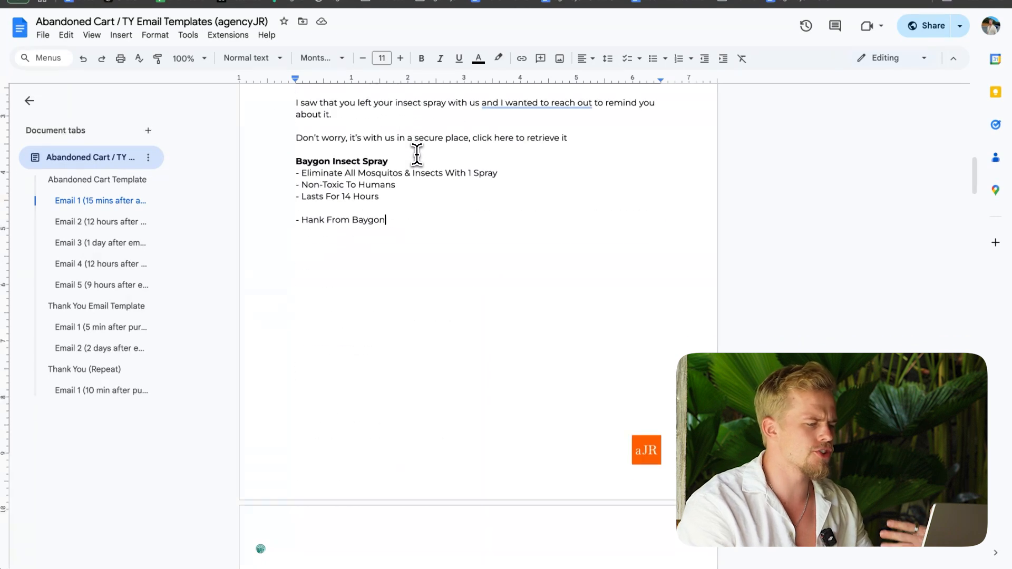
scroll(417, 153, down, 20)
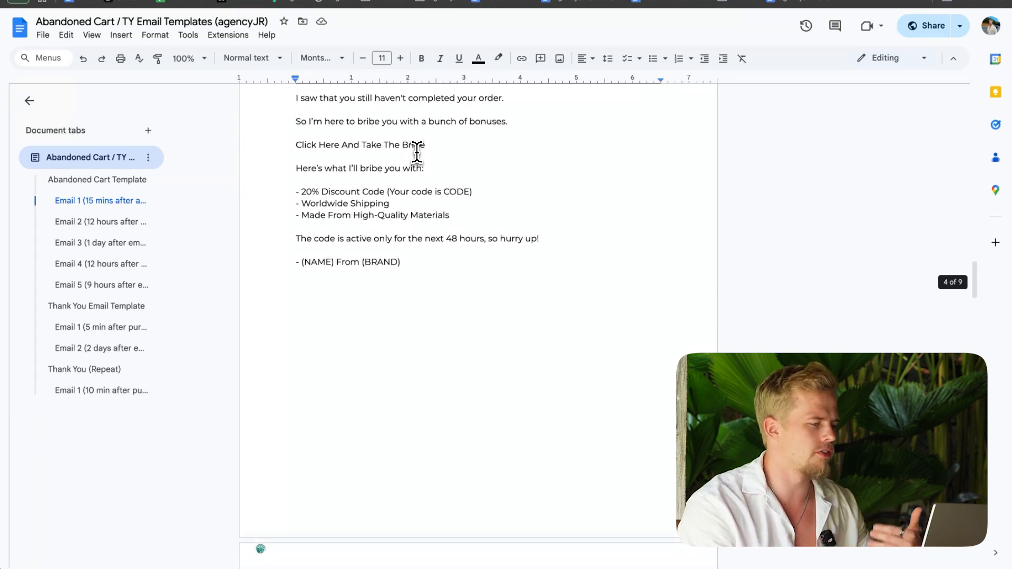
scroll(417, 149, up, 20)
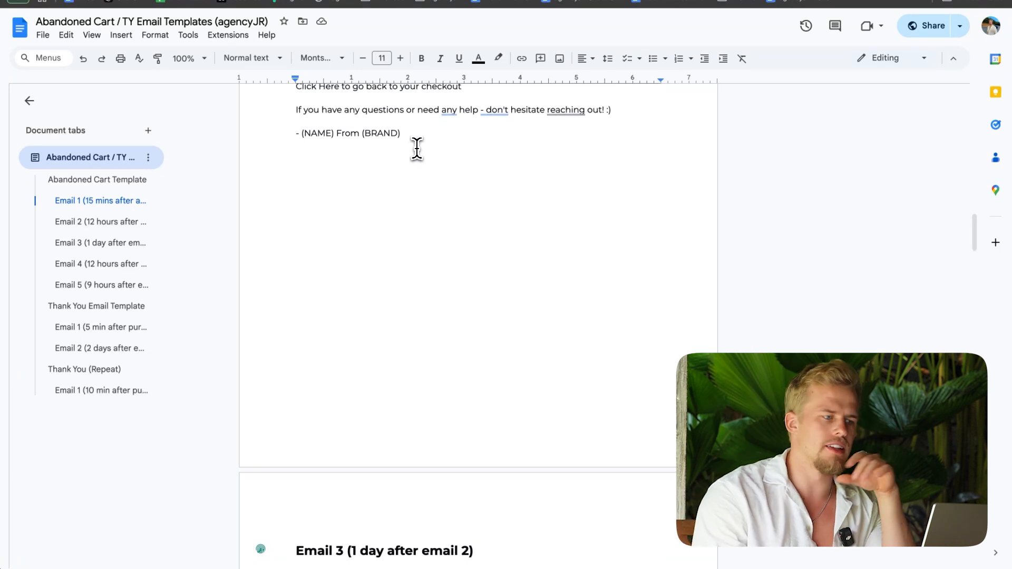
scroll(290, 216, up, 12)
scroll(287, 207, up, 3)
drag(294, 166, 397, 326)
scroll(402, 311, down, 8)
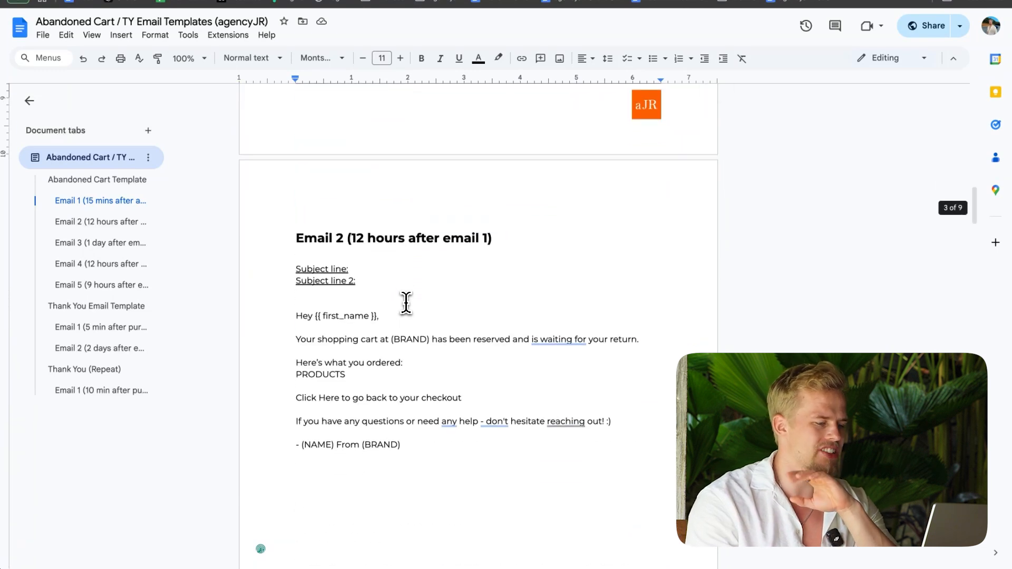
drag(296, 300, 483, 448)
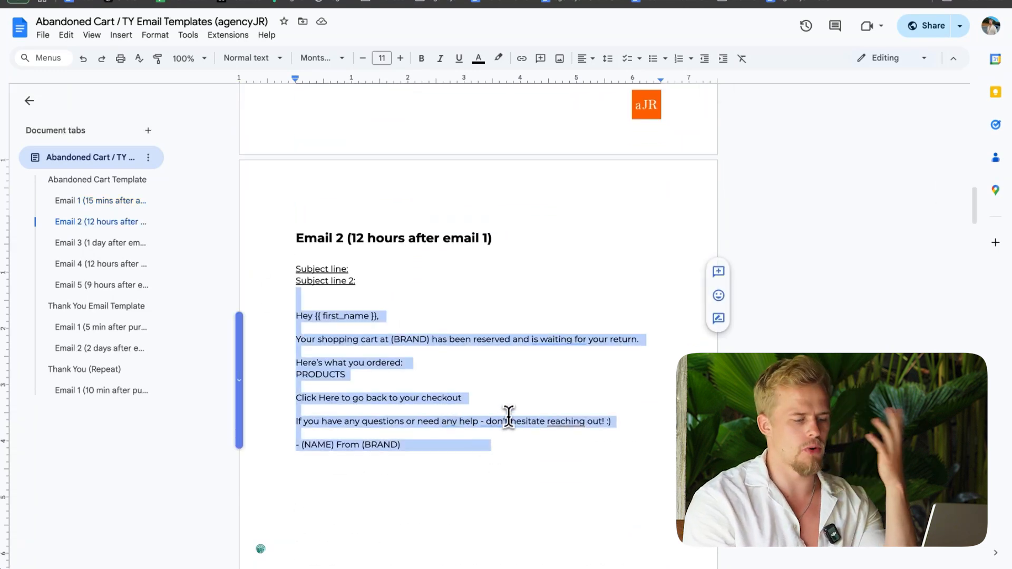
Step: Set the first subject line of Email 3 (1 day after email 2) to "A bribe for you"
scroll(508, 418, down, 12)
mouse_move(297, 242)
mouse_down()
mouse_move(315, 302)
mouse_move(474, 424)
mouse_move(465, 447)
mouse_move(295, 275)
mouse_move(284, 240)
mouse_up()
click(411, 420)
click(361, 288)
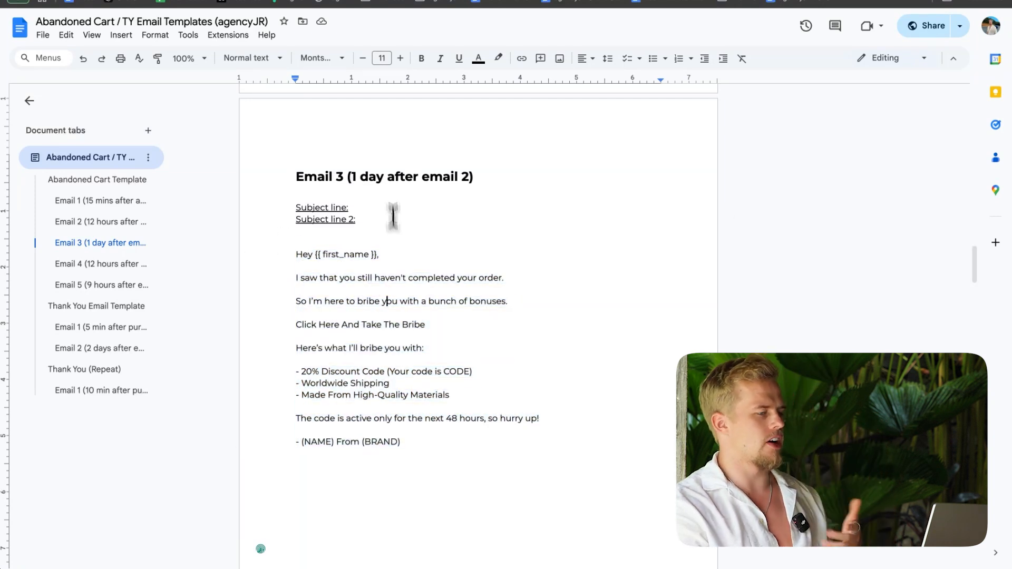
drag(357, 208, 386, 213)
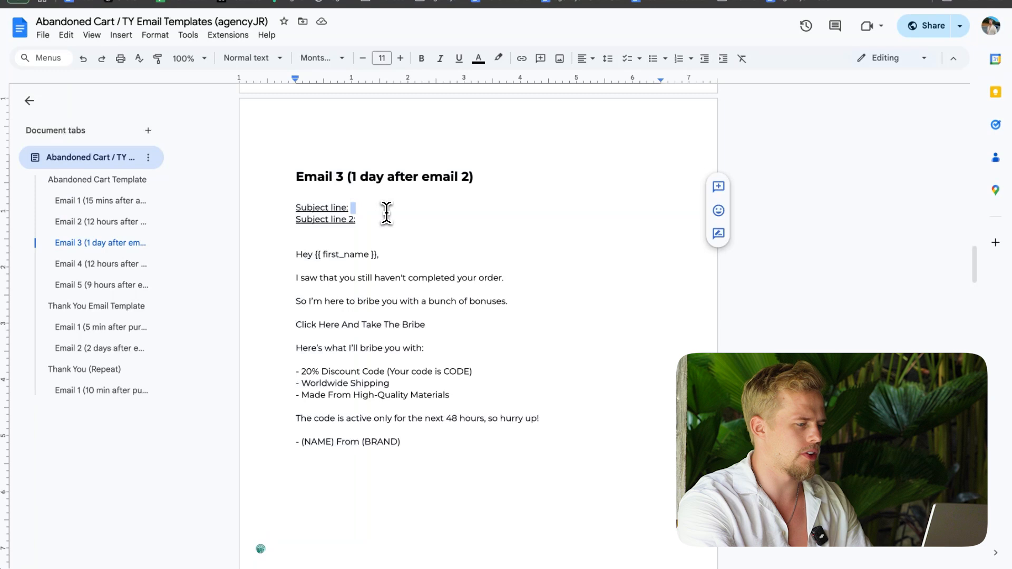
text(A bribe for you)
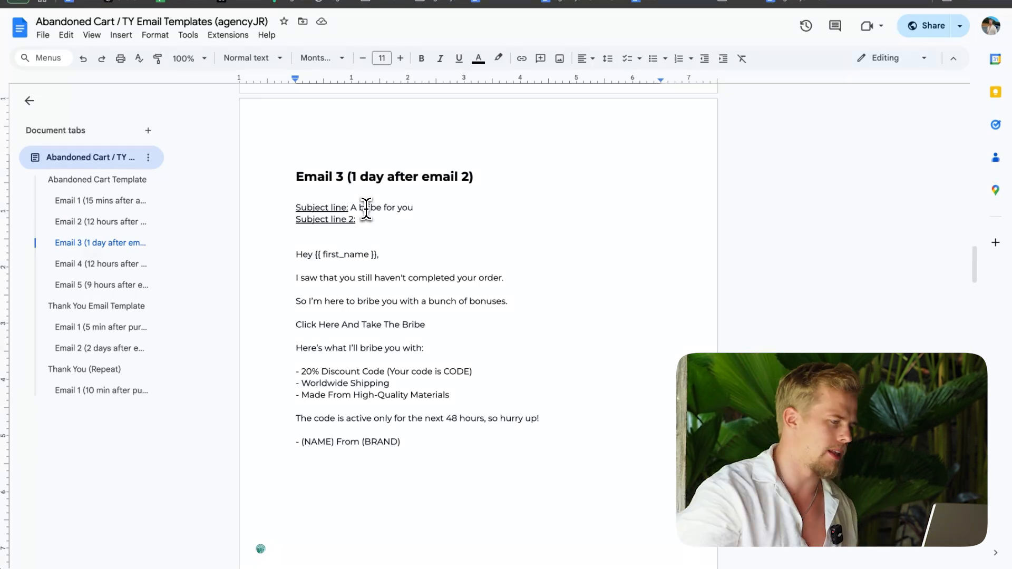
Step: Go to Email 4 (12 hours after email 3) and examine its body copy, especially the "I know, you're probably sick of me by now" sentence
click(98, 267)
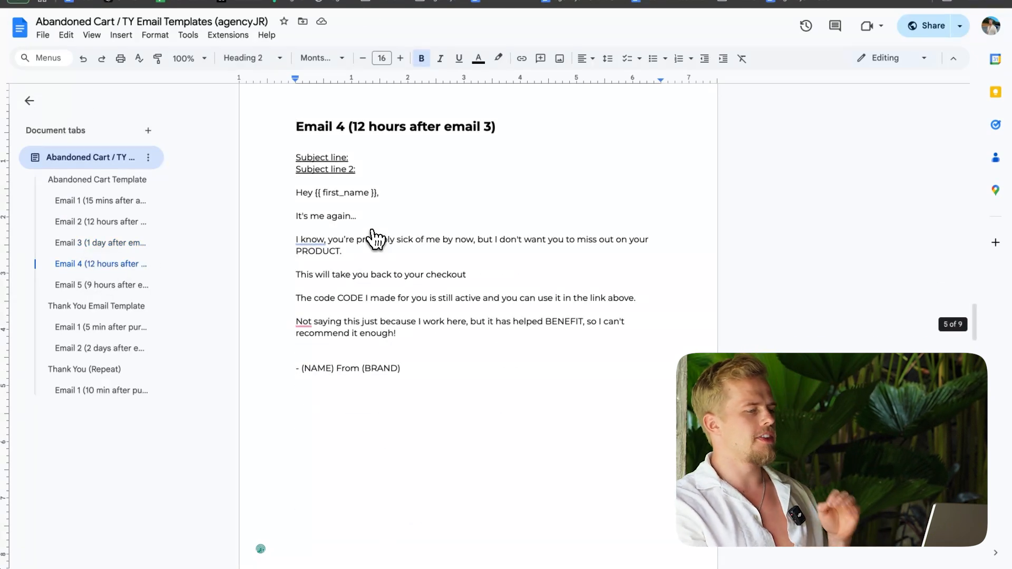
drag(295, 156, 424, 371)
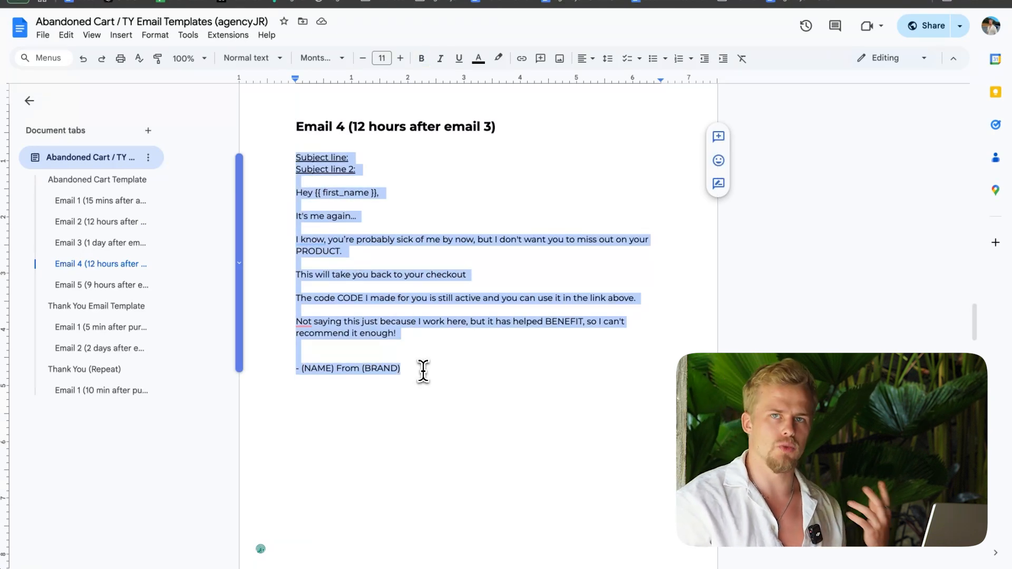
click(423, 370)
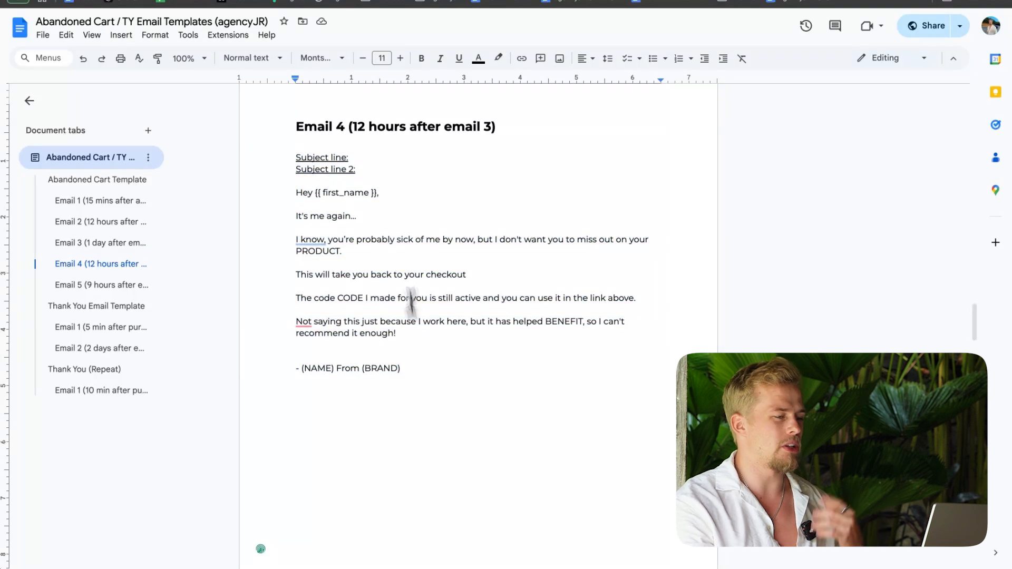
drag(295, 193, 644, 241)
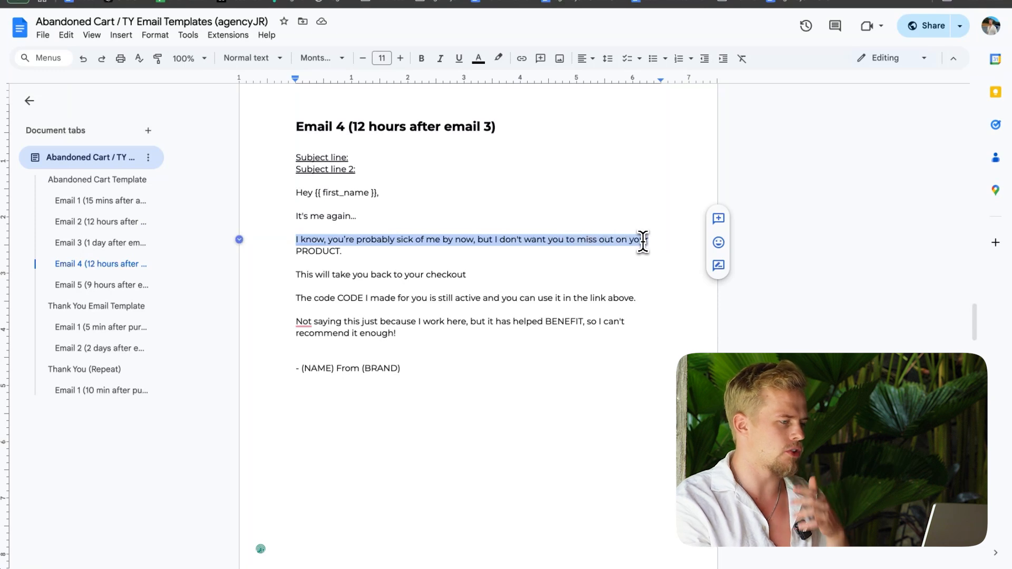
Step: Examine the remaining body copy of Email 4, including its CODE and BENEFIT lines, and the full Email 5 (9 hours after email 4) template
drag(290, 250, 364, 252)
drag(296, 273, 558, 347)
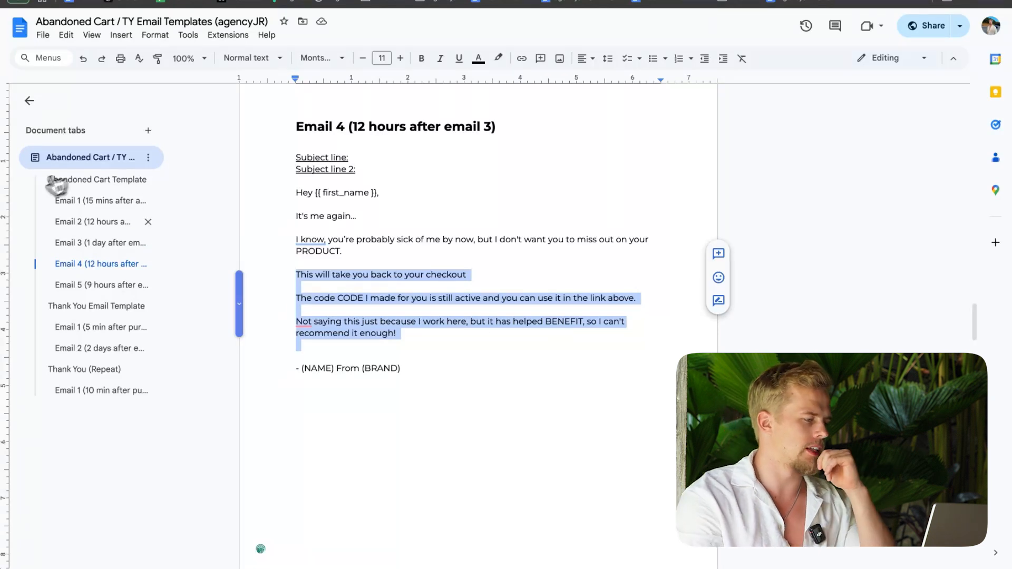
click(84, 285)
drag(295, 125, 416, 343)
click(418, 306)
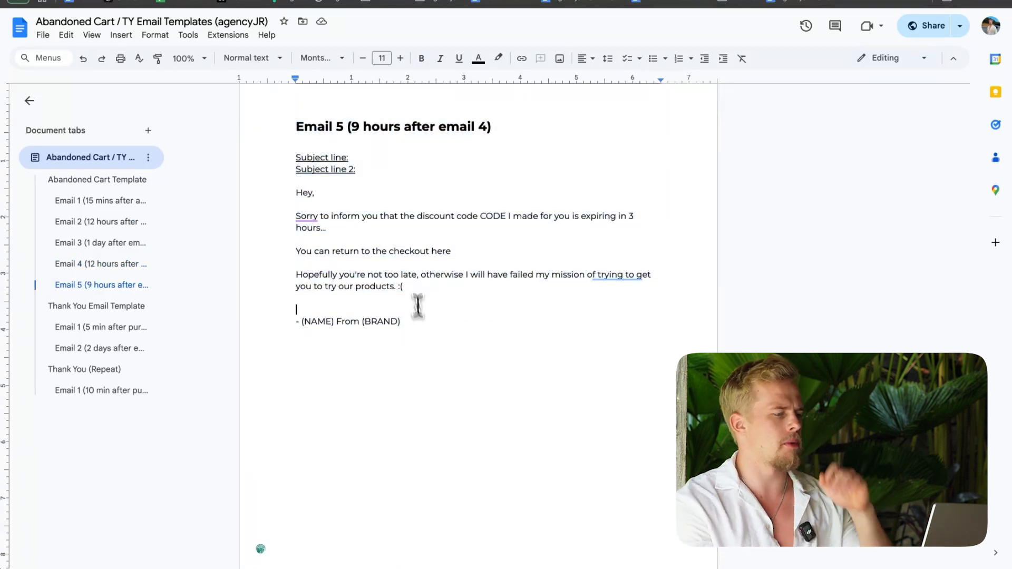
Step: Set the first subject line of Email 5 to "Expiring in 3 hours"
click(373, 157)
key(BackSpace)
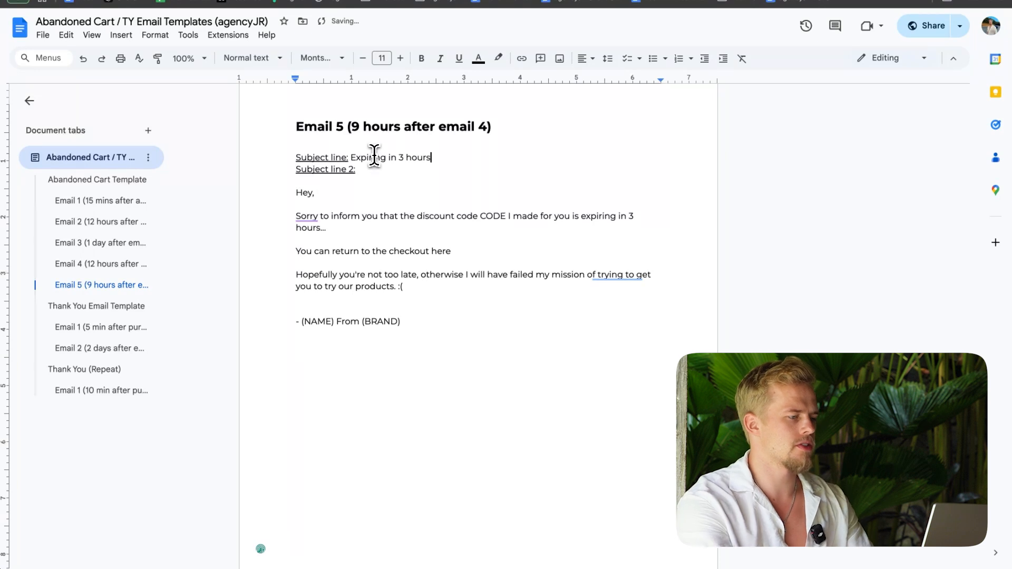
drag(351, 157, 431, 157)
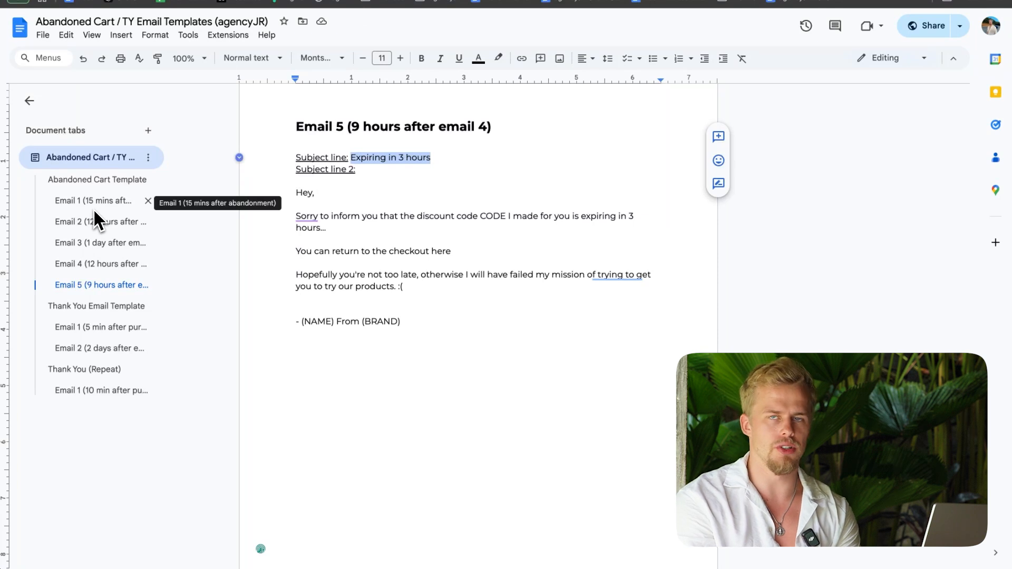
Step: Compare the send delays in the Email 1 and Email 2 template headings with the time delay in the Klaviyo flow
scroll(375, 237, up, 20)
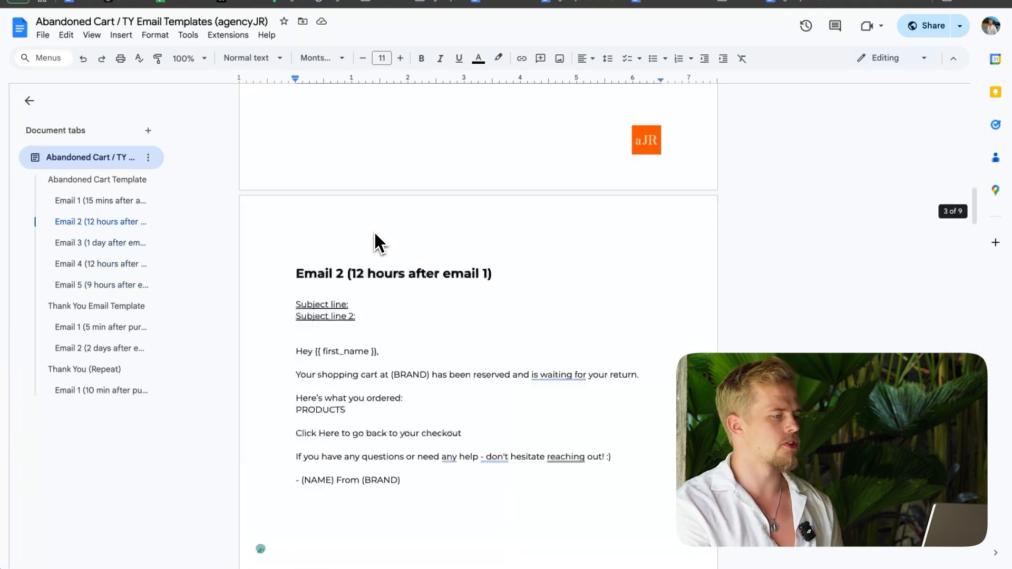
click(91, 202)
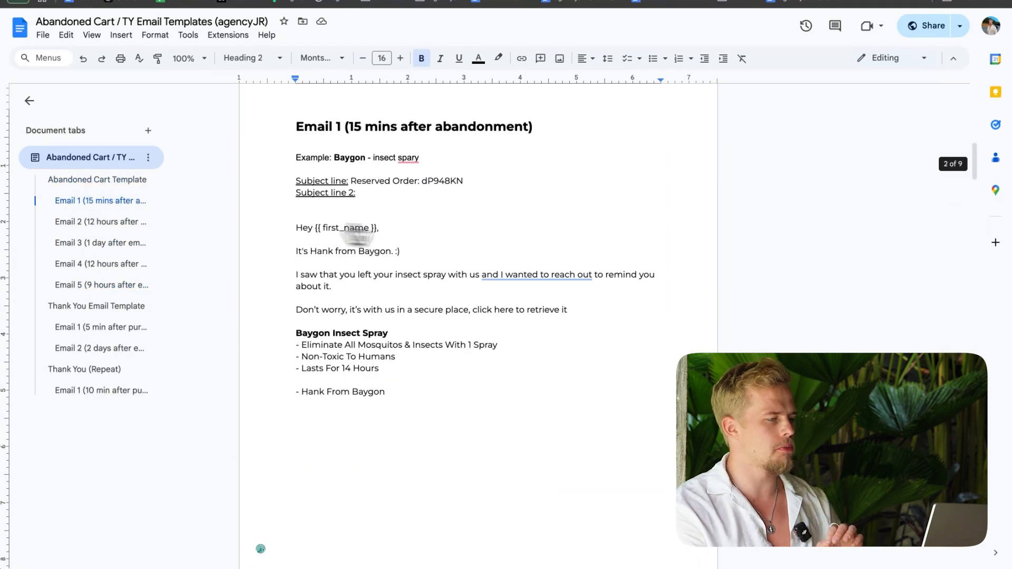
click(256, 2)
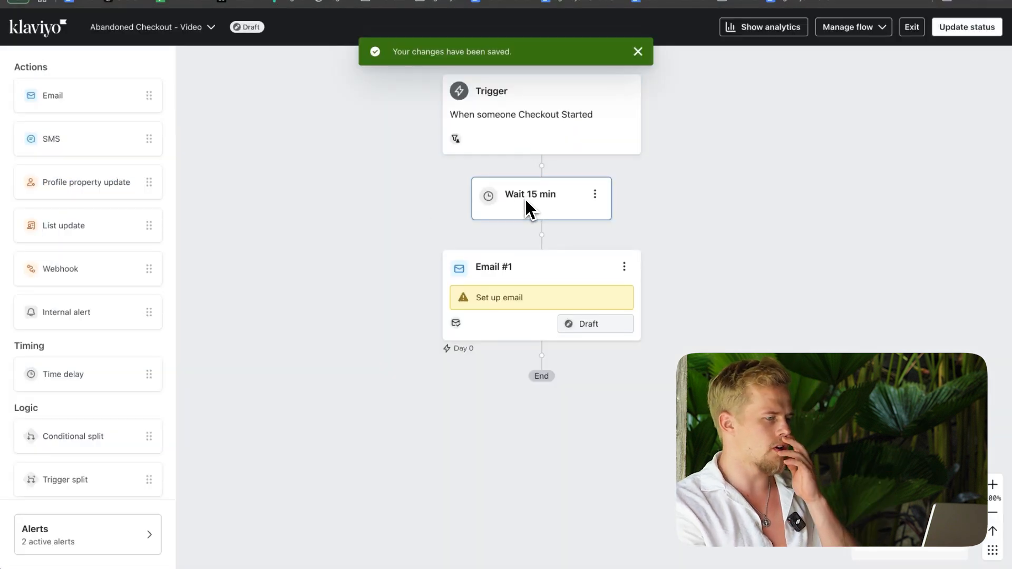
click(185, 2)
drag(346, 126, 463, 129)
click(68, 222)
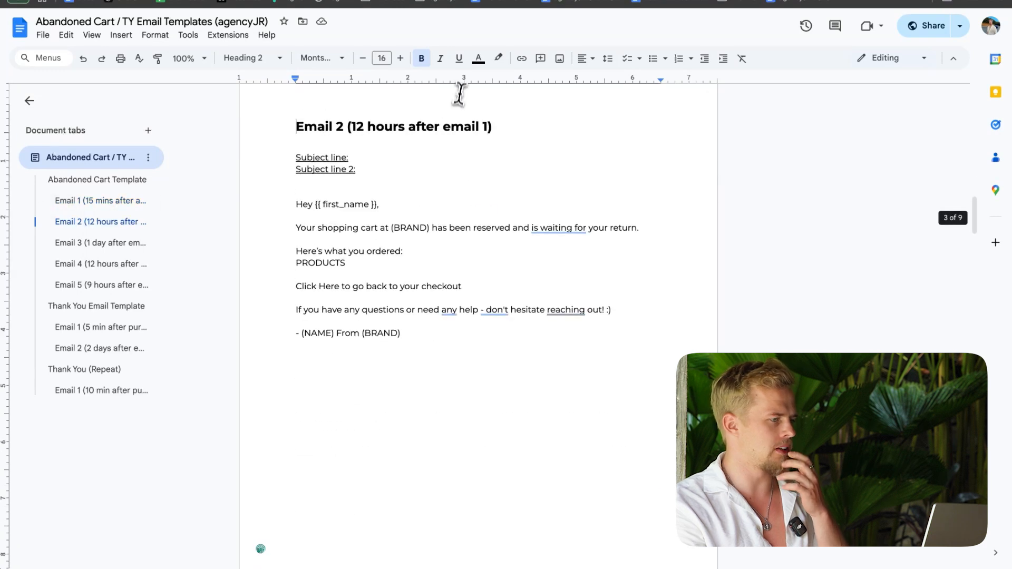
drag(350, 127, 439, 129)
click(74, 205)
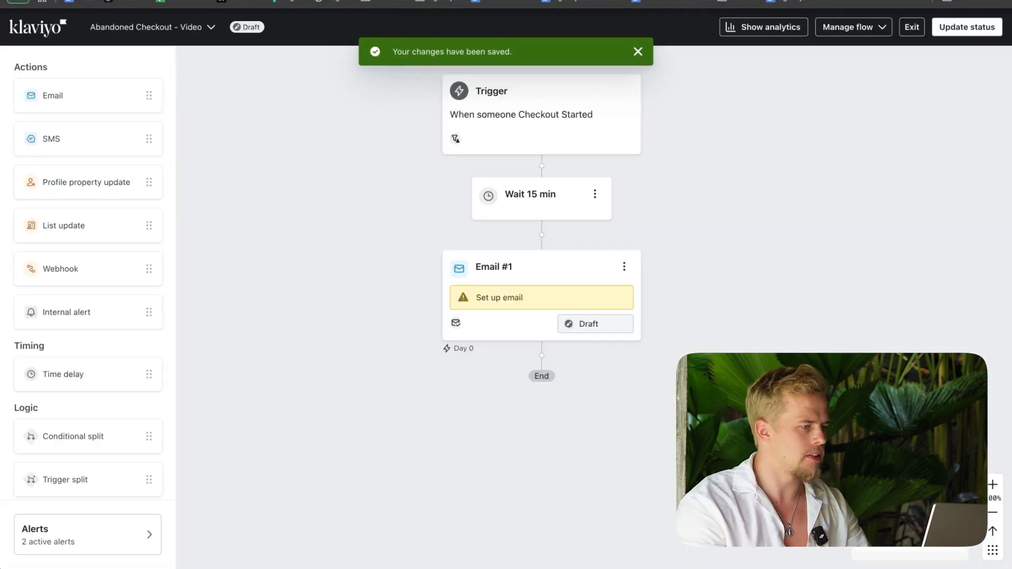
Step: In the Klaviyo flow, open the details of Email #1 and start its content as a text-based email
click(531, 266)
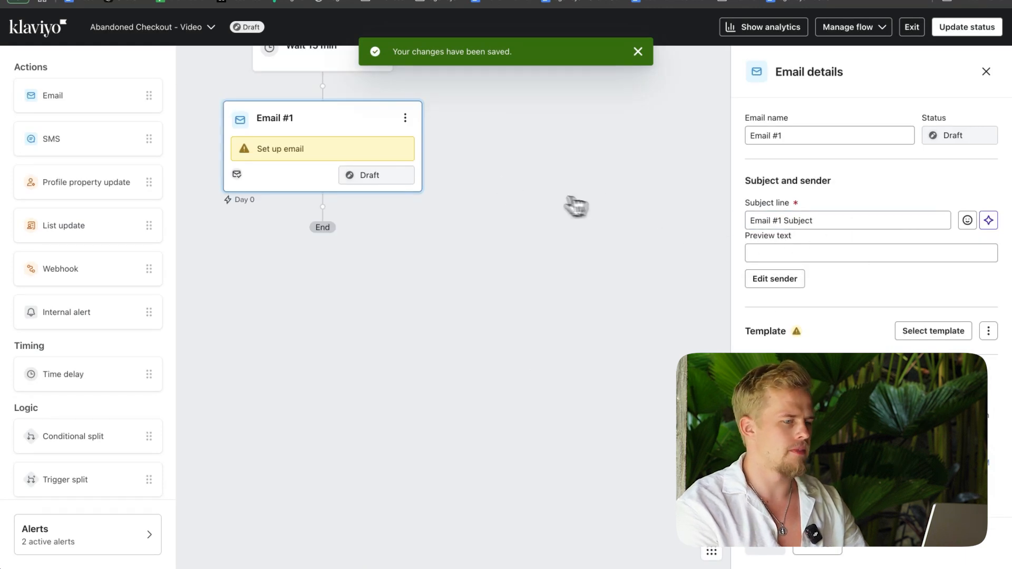
click(988, 332)
click(898, 359)
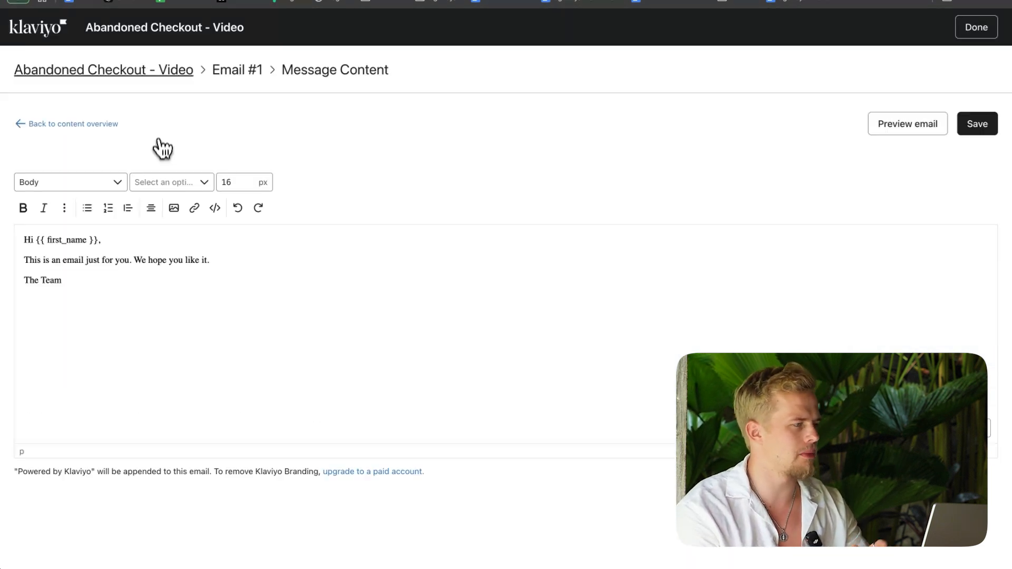
Step: Replace the default text of Email #1 with the Email 1 body copy from the template document, pasted as text only
click(136, 2)
drag(386, 406, 295, 230)
key(super+c)
click(158, 2)
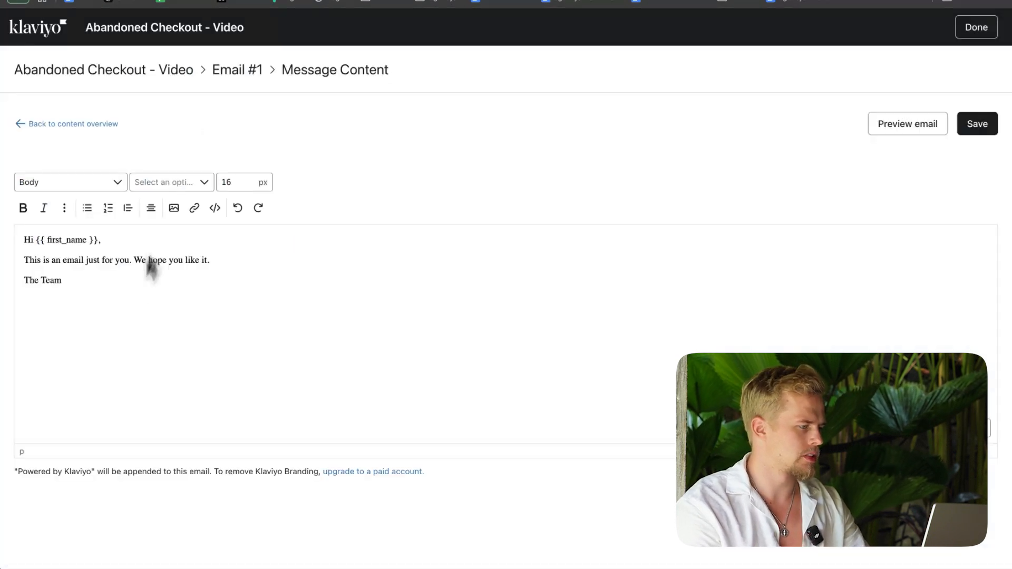
key(super+a)
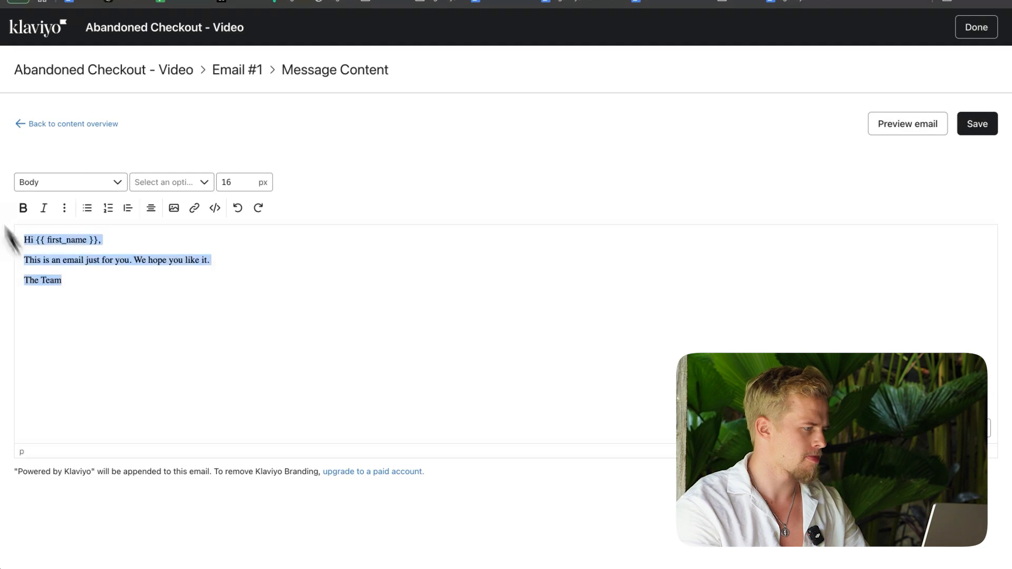
key(super+v)
click(607, 348)
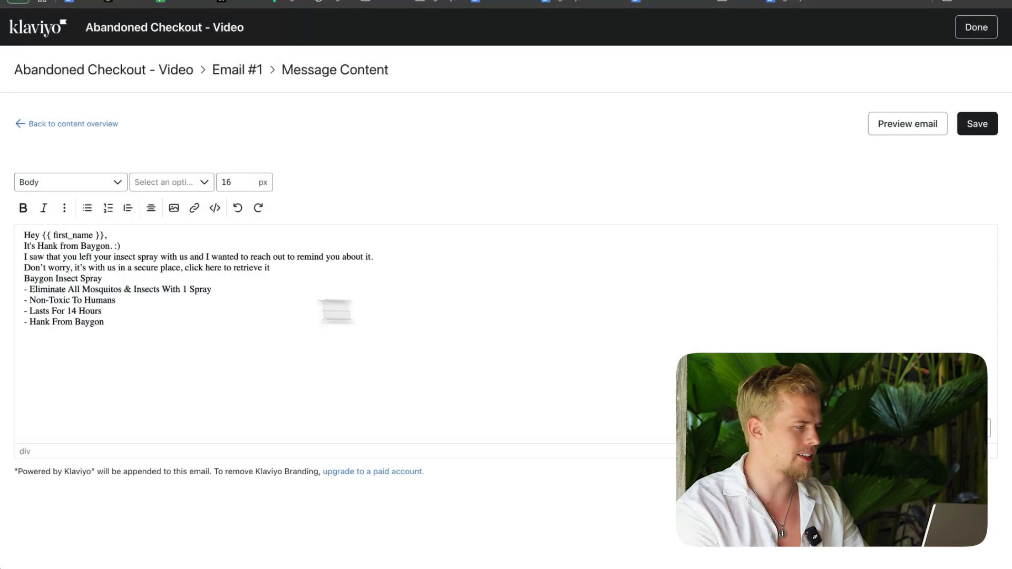
Step: Remove the dash before the sign-off and add a blank line and "Thanks," above the sender's name
click(29, 322)
key(BackSpace)
key(Return)
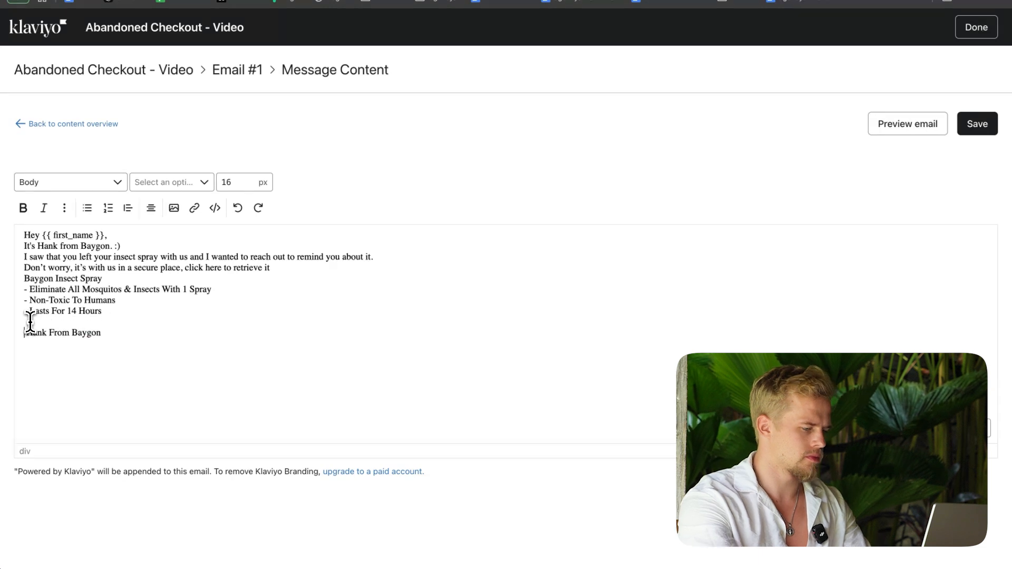
key(Return)
key(BackSpace)
key(Return)
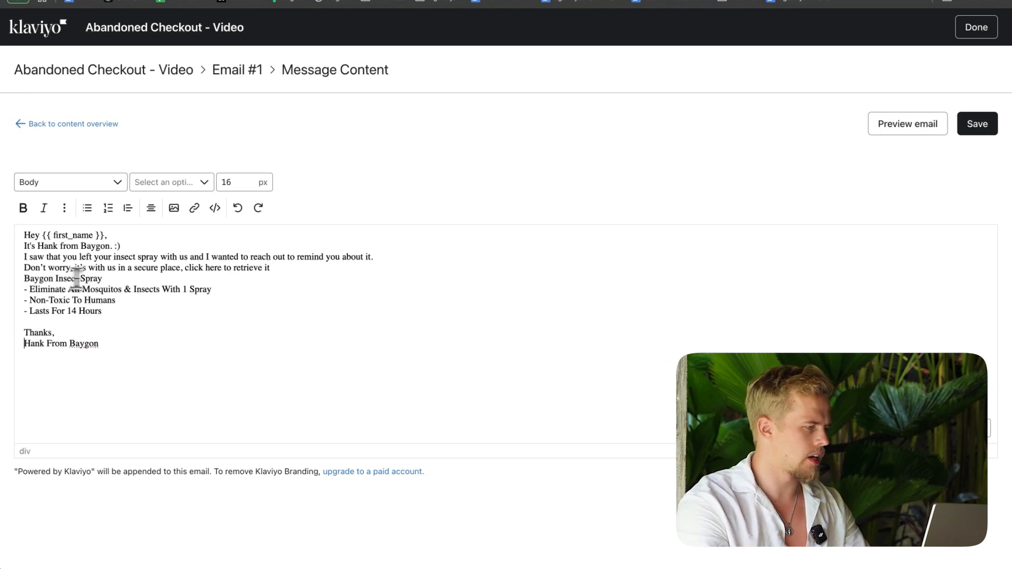
Step: Bold the "Baygon Insect Spray" line and separate the greeting, paragraphs and product section with blank lines
drag(102, 278, 22, 279)
key(super+b)
click(25, 278)
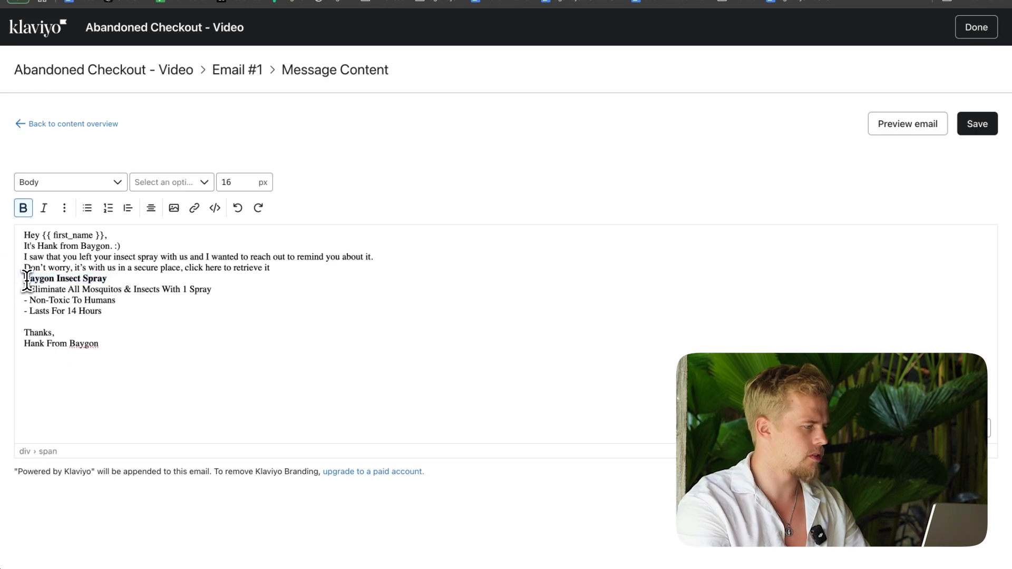
key(Return)
key(Return)
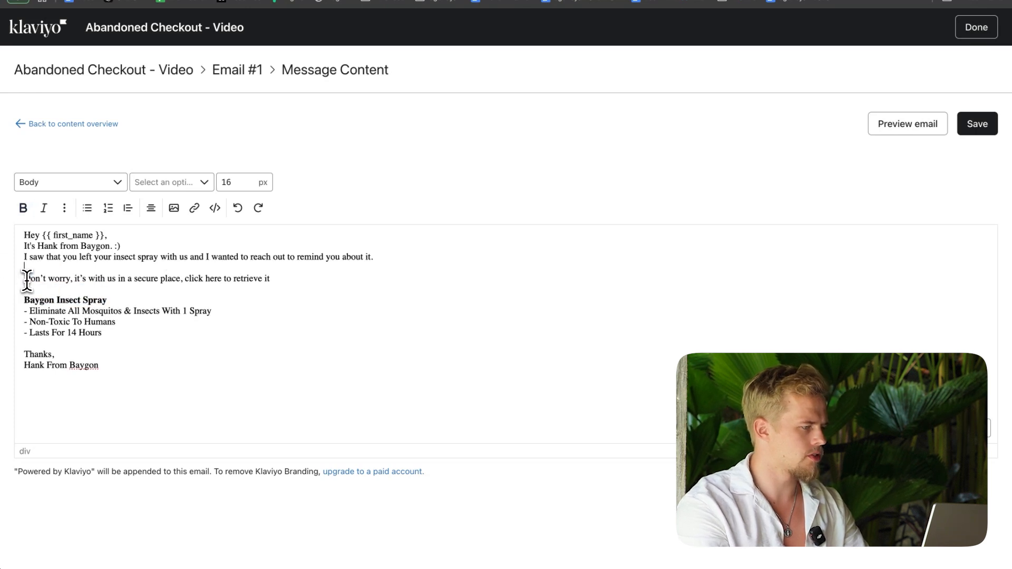
key(Return)
key(Up)
key(Up)
Step: Add the unsubscribe line and organization name and address tags from the template document below the sign-off, as text only
key(Return)
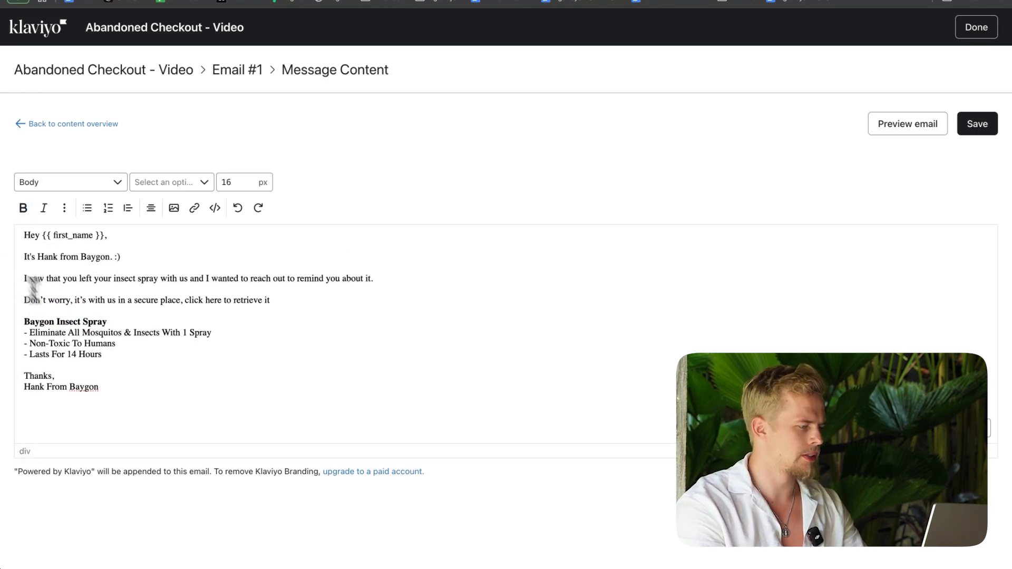
key(Return)
key(Return)
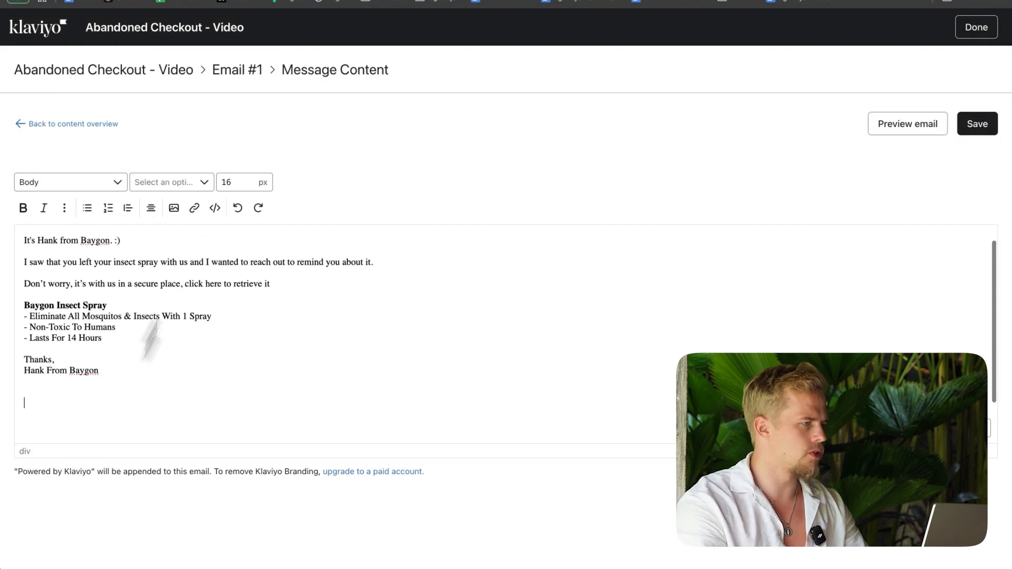
click(232, 1)
scroll(419, 166, up, 5)
scroll(419, 166, up, 6)
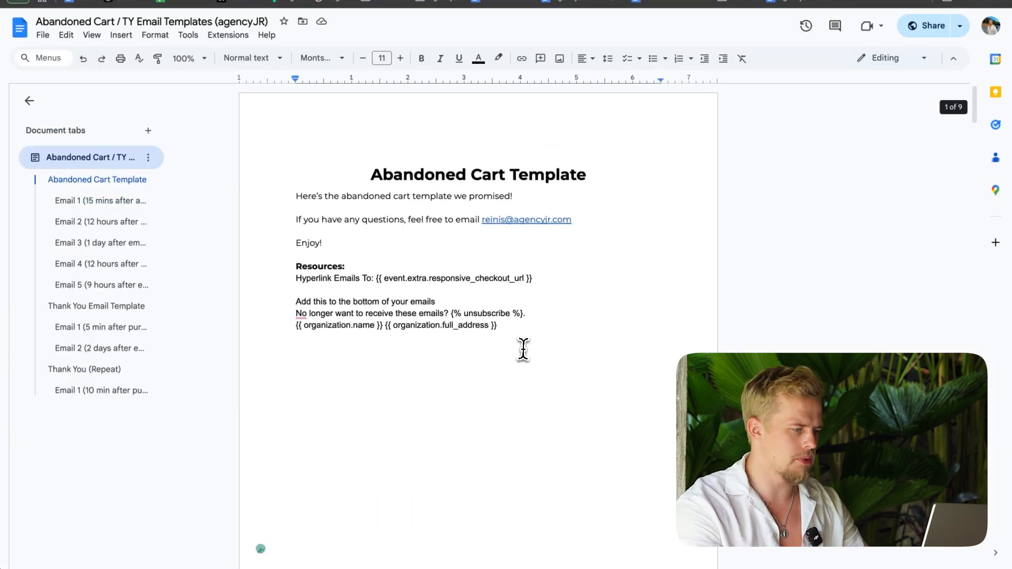
mouse_move(521, 337)
mouse_down()
mouse_move(309, 322)
mouse_move(294, 310)
mouse_move(515, 322)
mouse_up()
key(super+c)
click(286, 314)
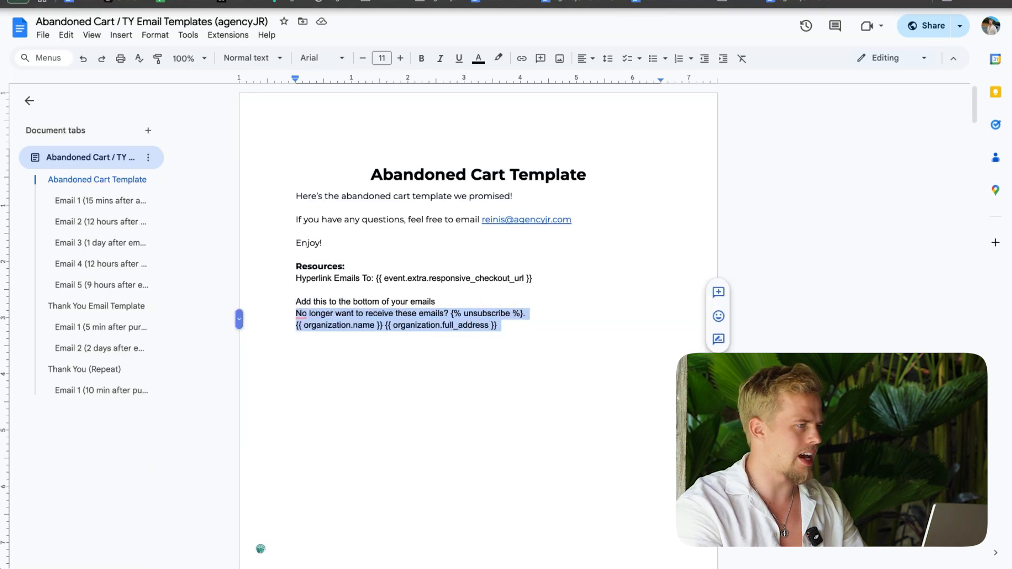
click(221, 1)
key(super+v)
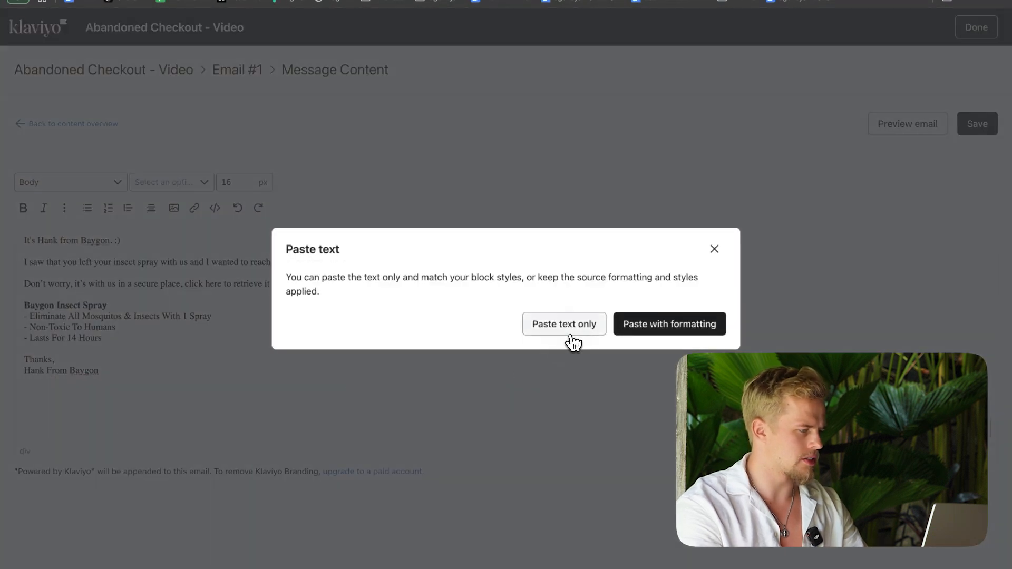
click(568, 331)
Step: Set the unsubscribe and organization footer to 9 px and push it well below the sign-off with blank lines
drag(273, 405, 31, 387)
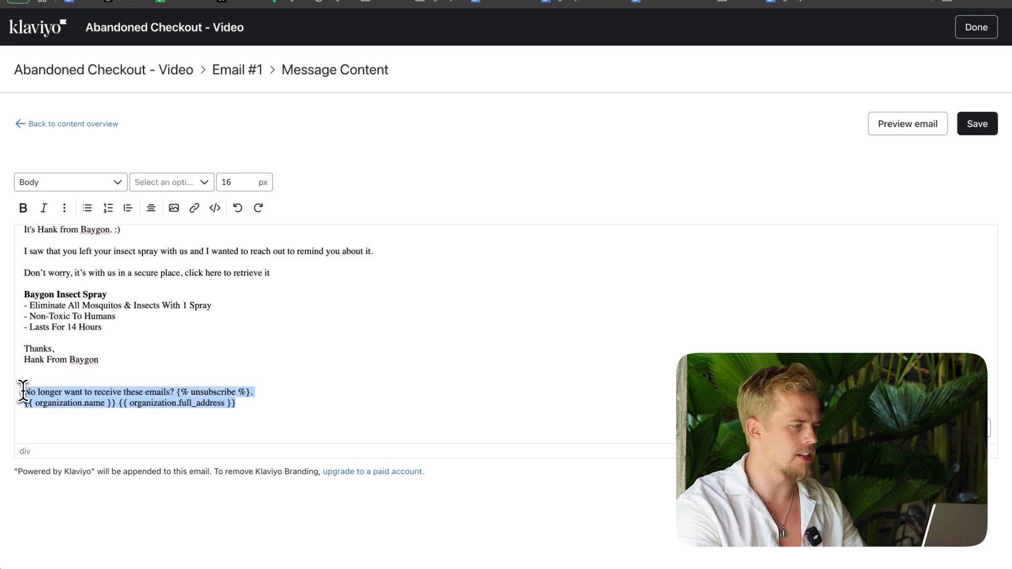
double_click(221, 183)
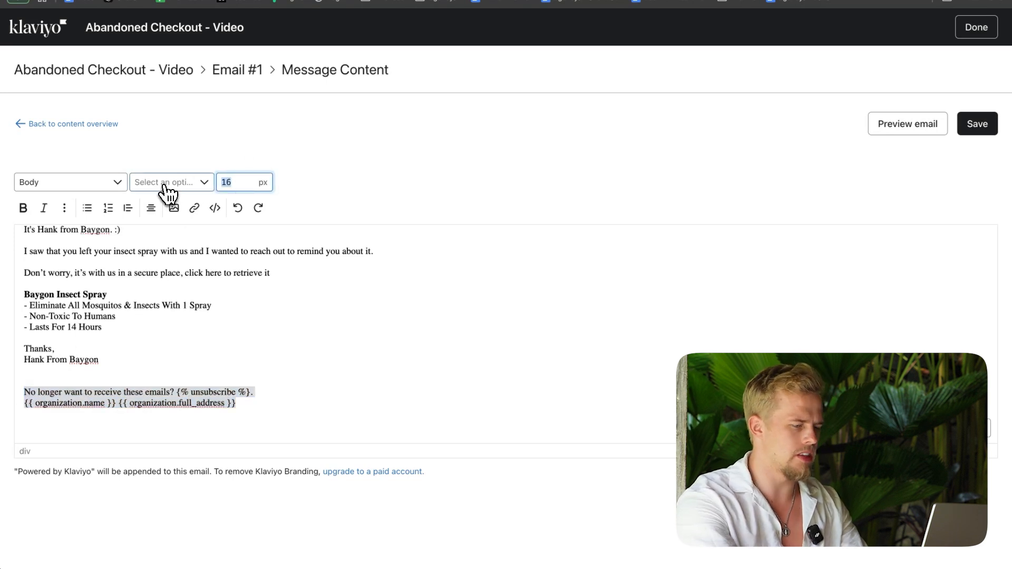
text(9)
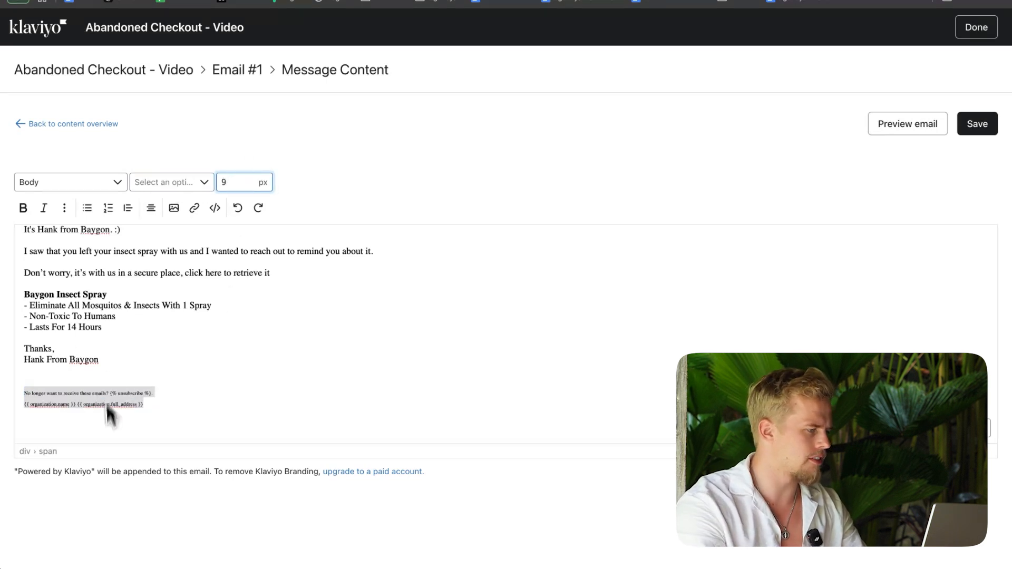
click(125, 374)
key(Return)
key(Return)
key(Return)
key(Return)
key(Return)
key(Return)
key(Return)
key(Return)
key(Return)
key(Return)
key(Return)
key(Return)
key(Return)
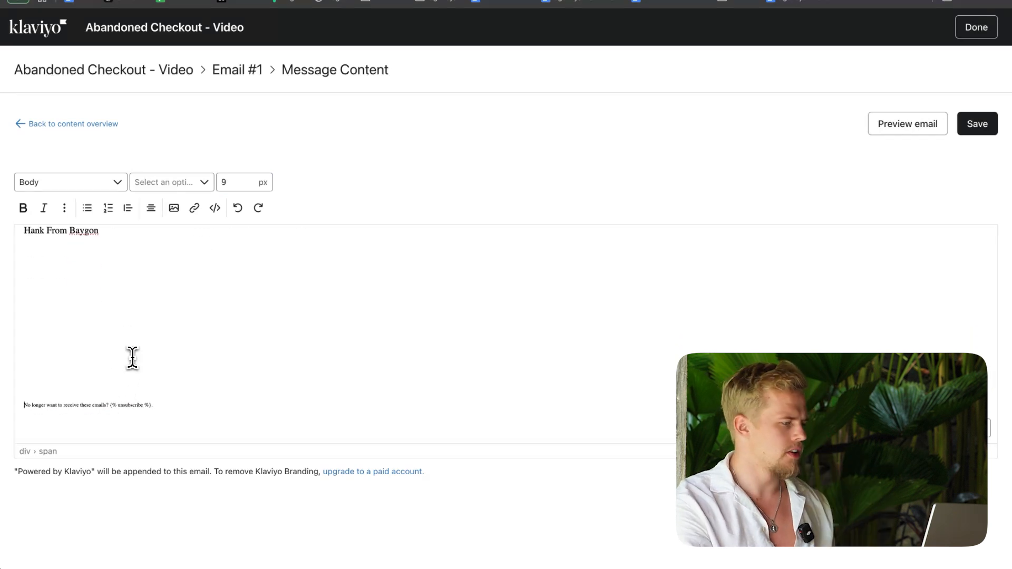
scroll(132, 360, up, 5)
drag(116, 372, 4, 149)
click(230, 353)
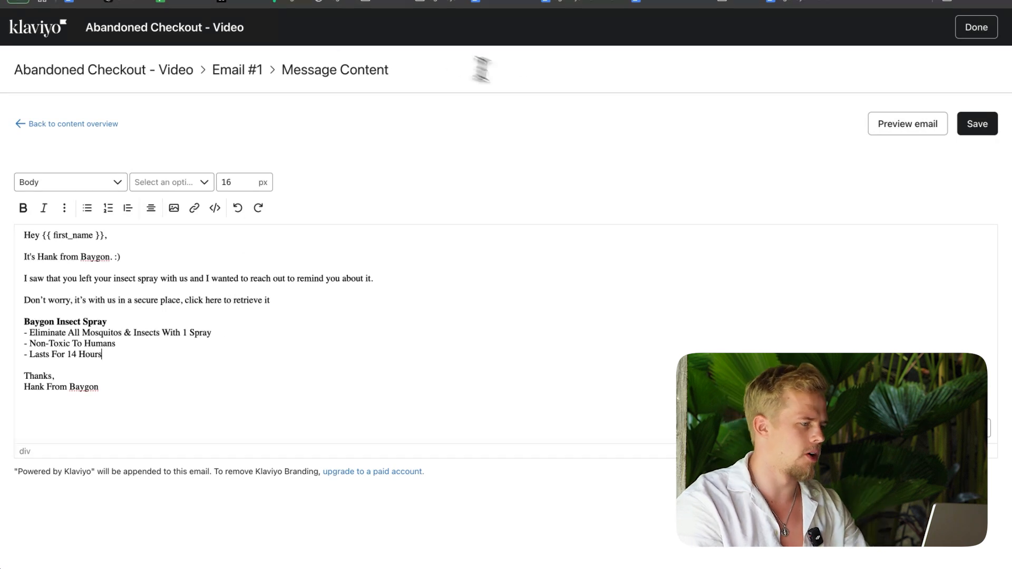
Step: Link "click here to retrieve it" to {{ event.extra.responsive_checkout_url }} copied from the template document, and save the email content
click(580, 1)
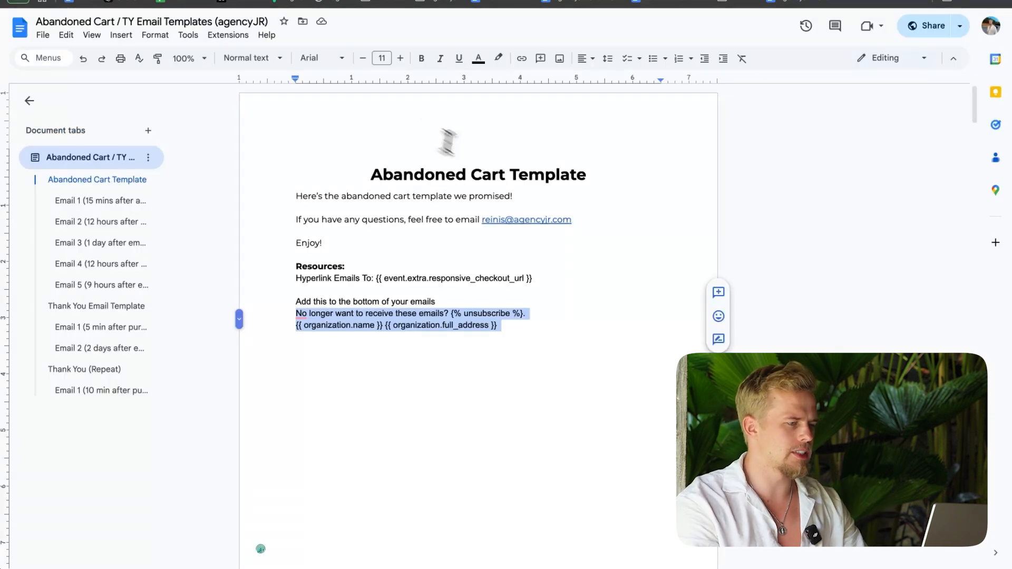
drag(535, 278, 375, 277)
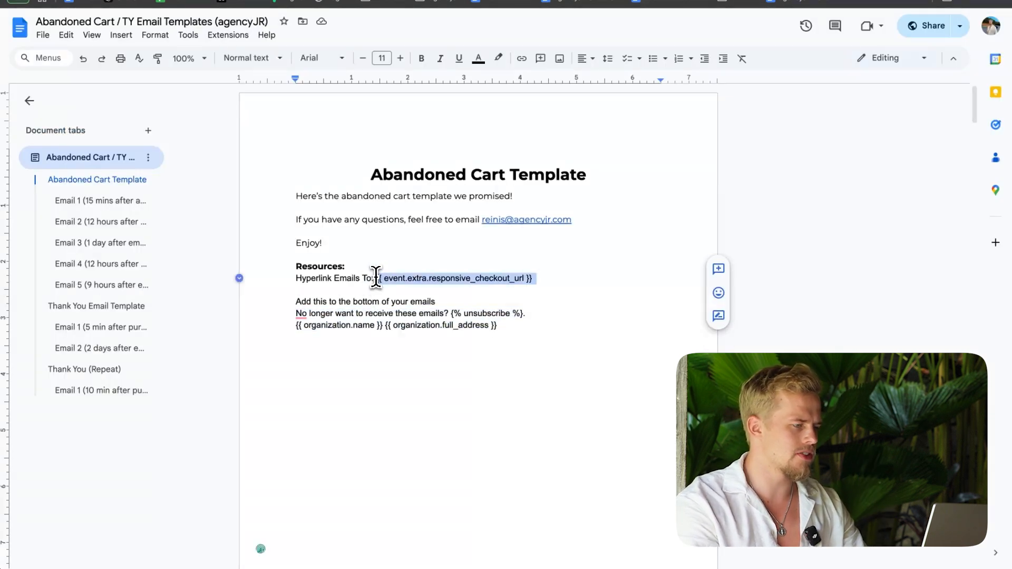
click(227, 2)
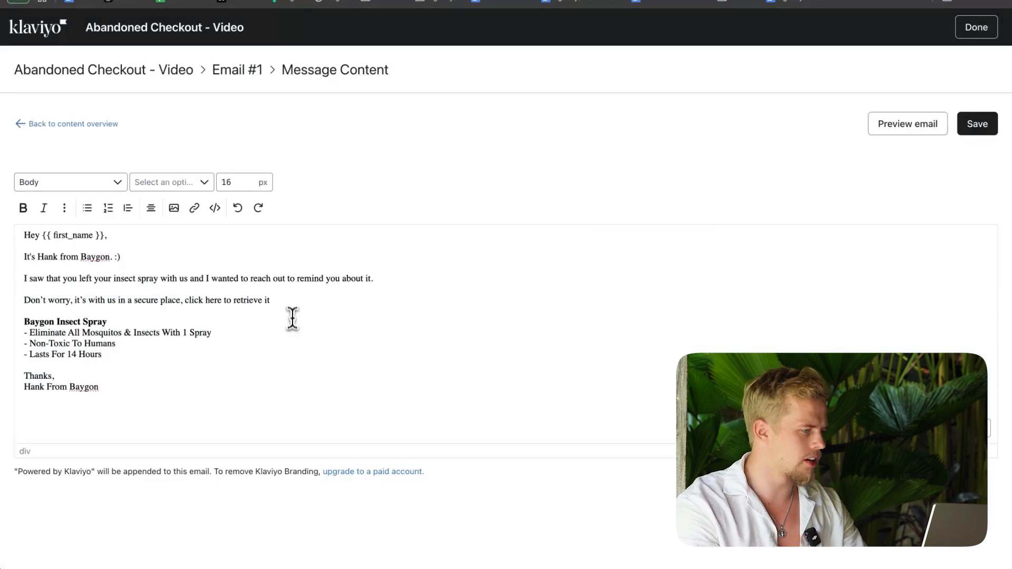
drag(262, 301, 190, 304)
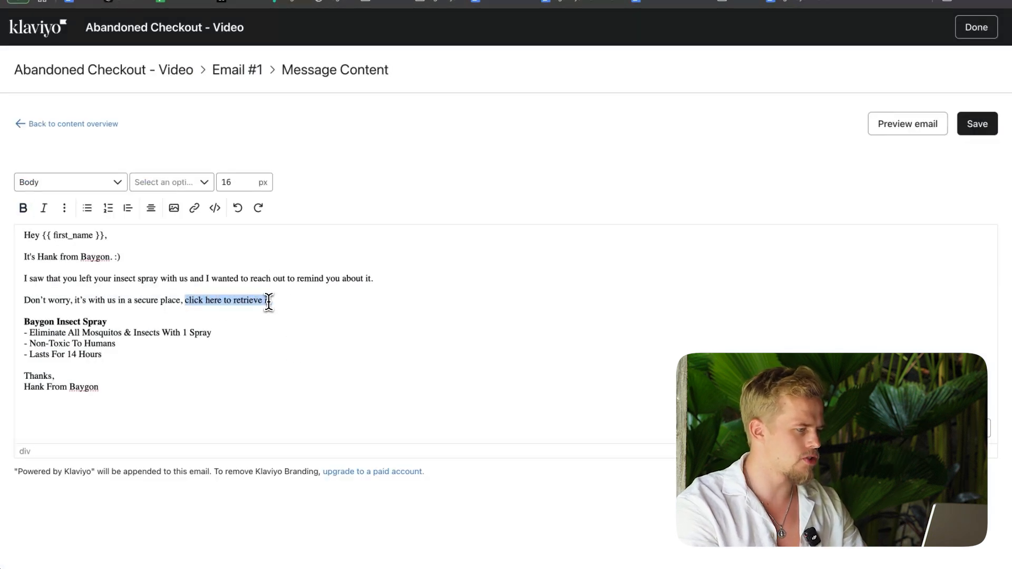
click(194, 208)
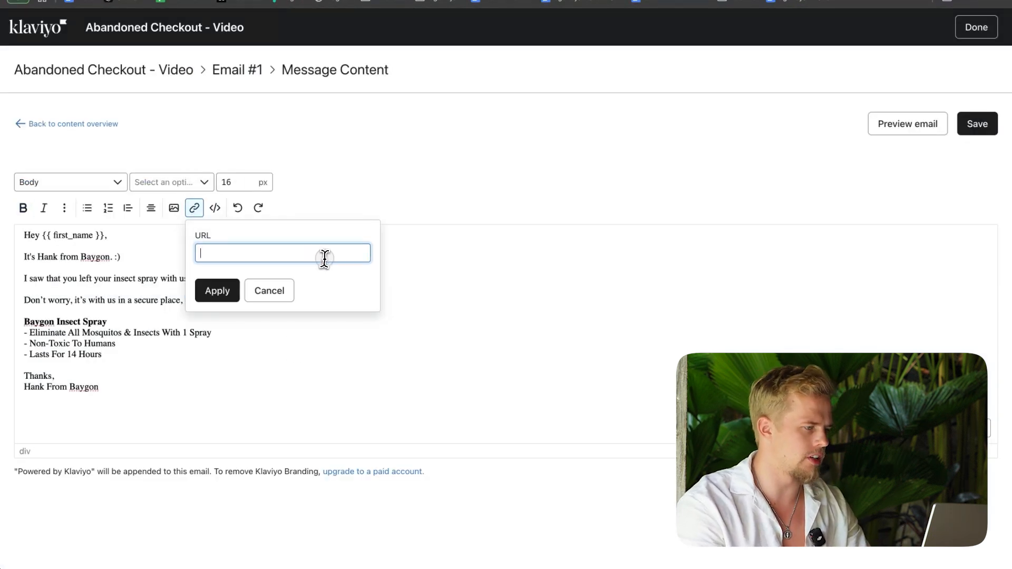
click(222, 292)
click(284, 293)
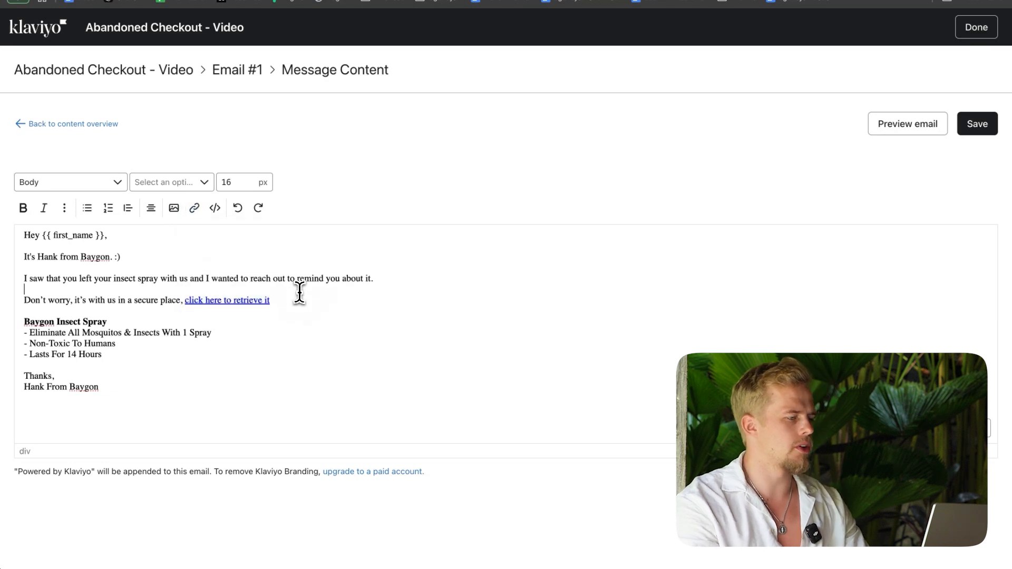
click(989, 128)
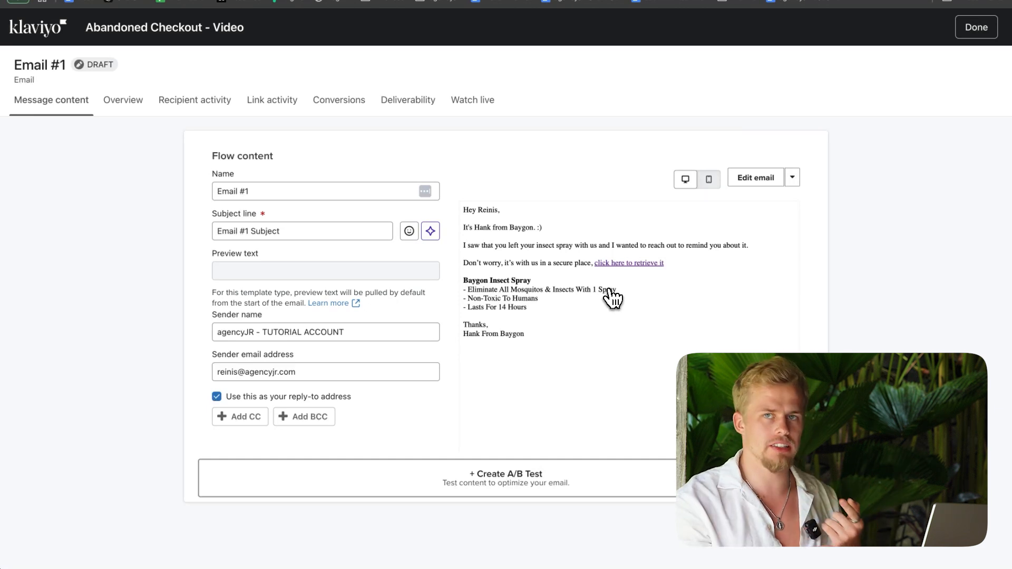
Step: Switch to the template document and copy Email 1's first subject line, beginning with "Reserved Order"
click(117, 0)
click(117, 0)
click(117, 0)
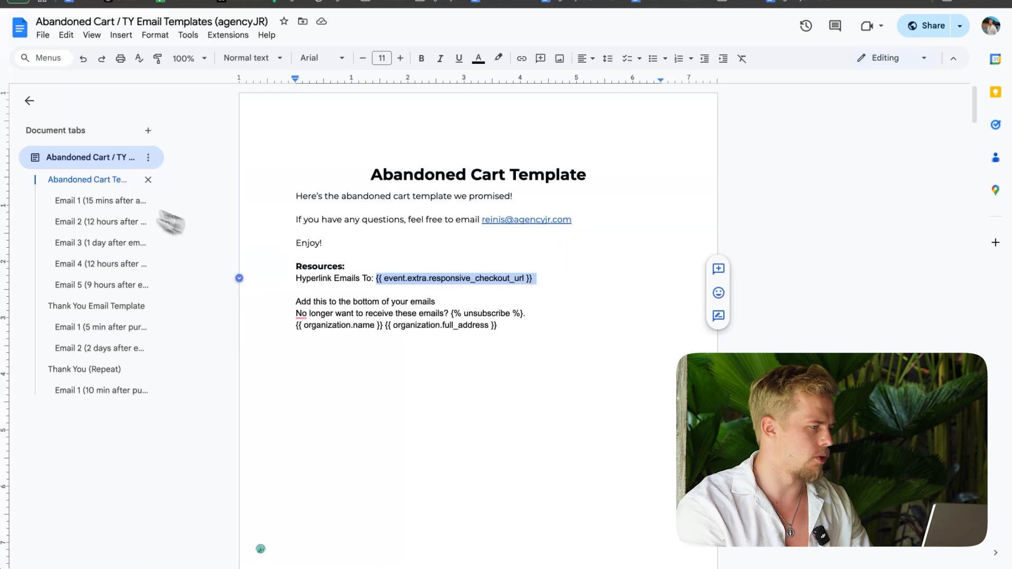
click(83, 201)
double_click(358, 181)
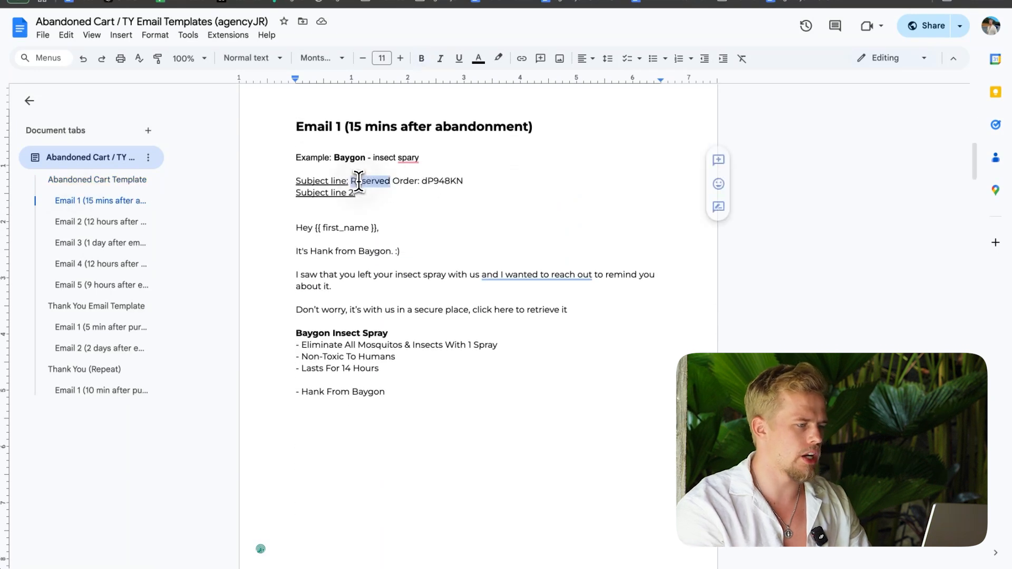
drag(358, 181, 463, 181)
key(ctrl+c)
Step: Switch to Klaviyo, replace Email #1's subject line with the copied "Reserved Order" text and finish editing the message
click(221, 2)
click(313, 232)
key(ctrl+a)
key(ctrl+v)
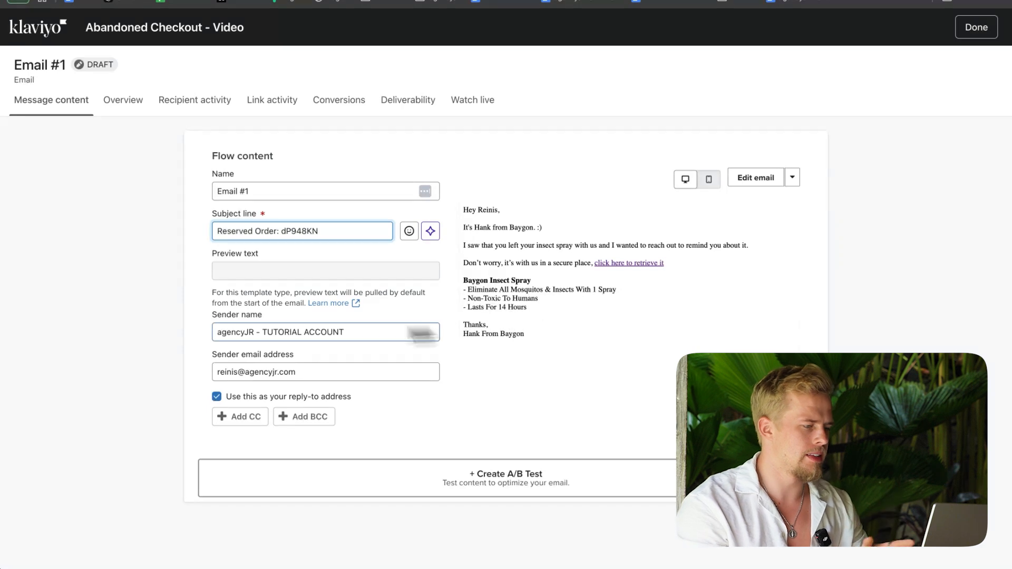
drag(222, 332, 116, 373)
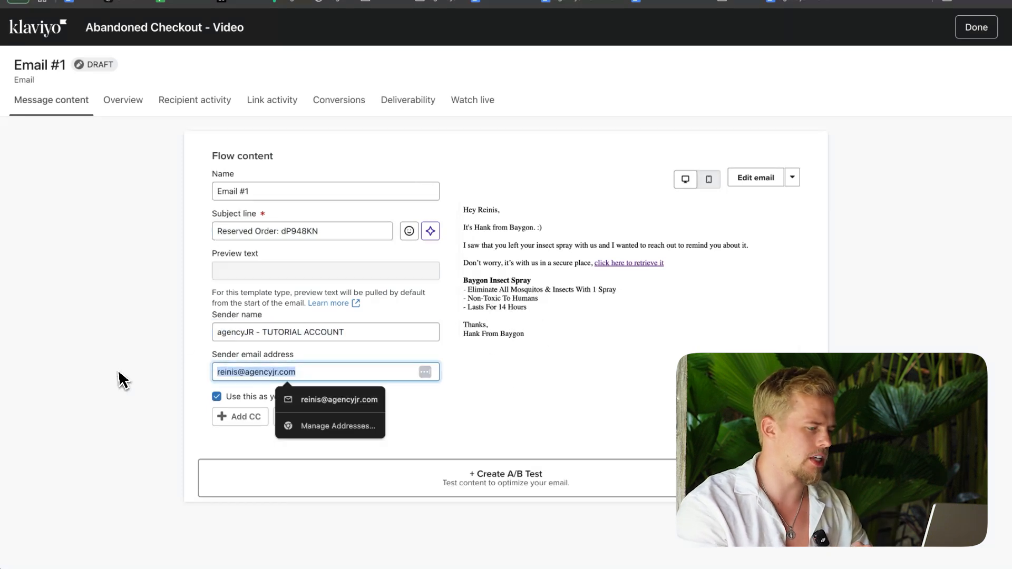
click(116, 373)
click(984, 35)
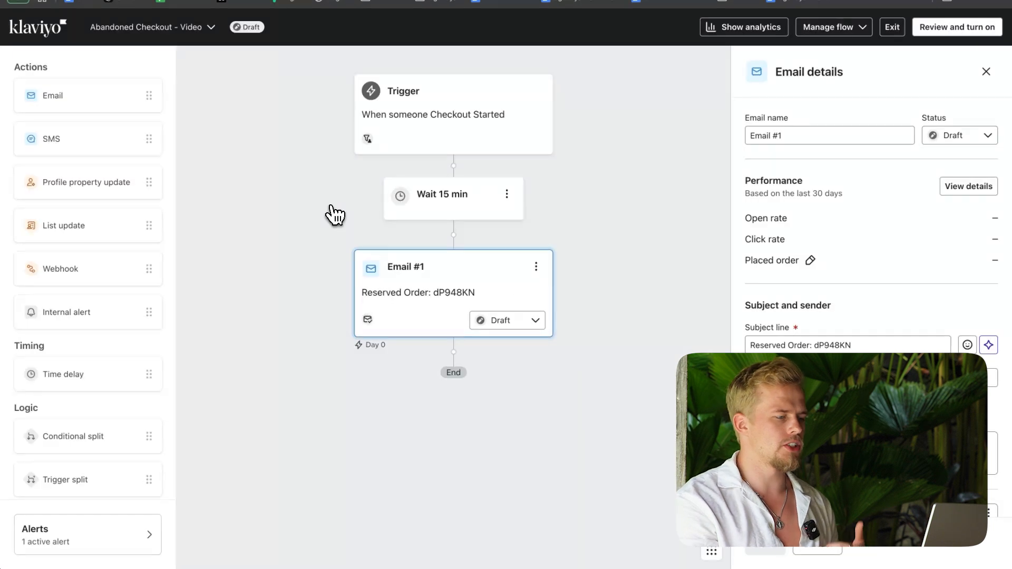
Step: Clone Email #1 and the 15-minute delay, placing the cloned delay between the original and the copied email
click(537, 270)
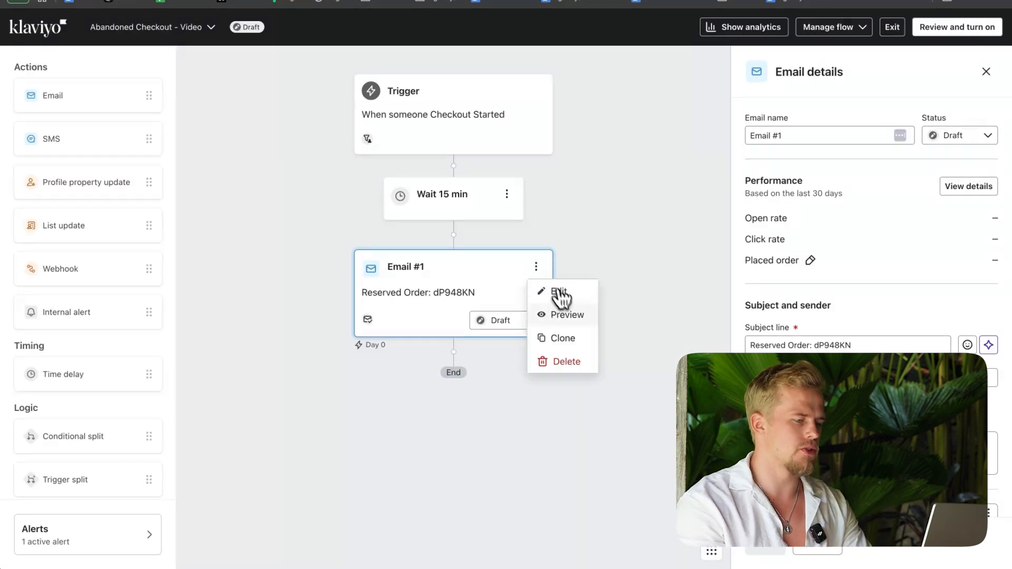
click(560, 337)
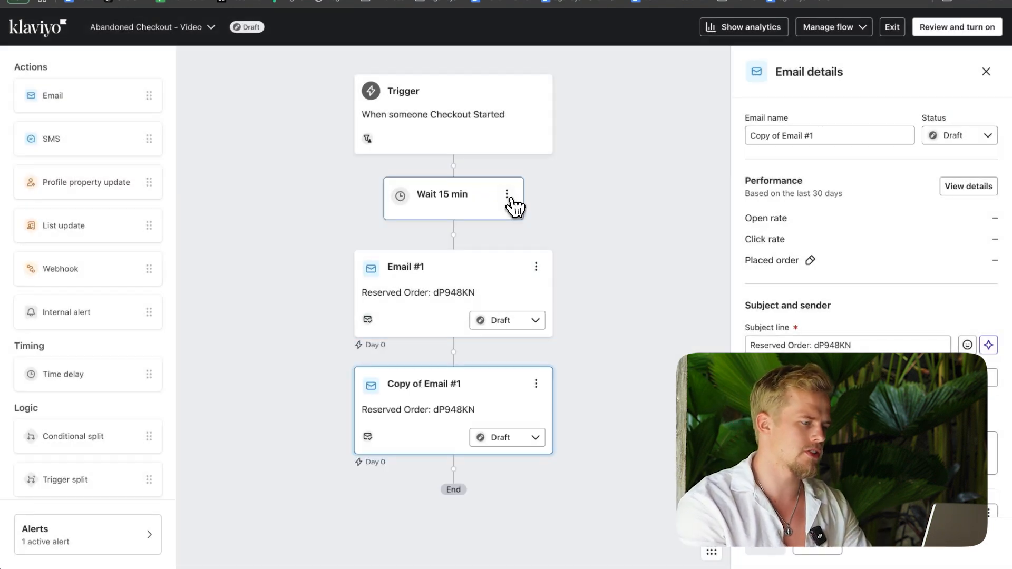
click(506, 195)
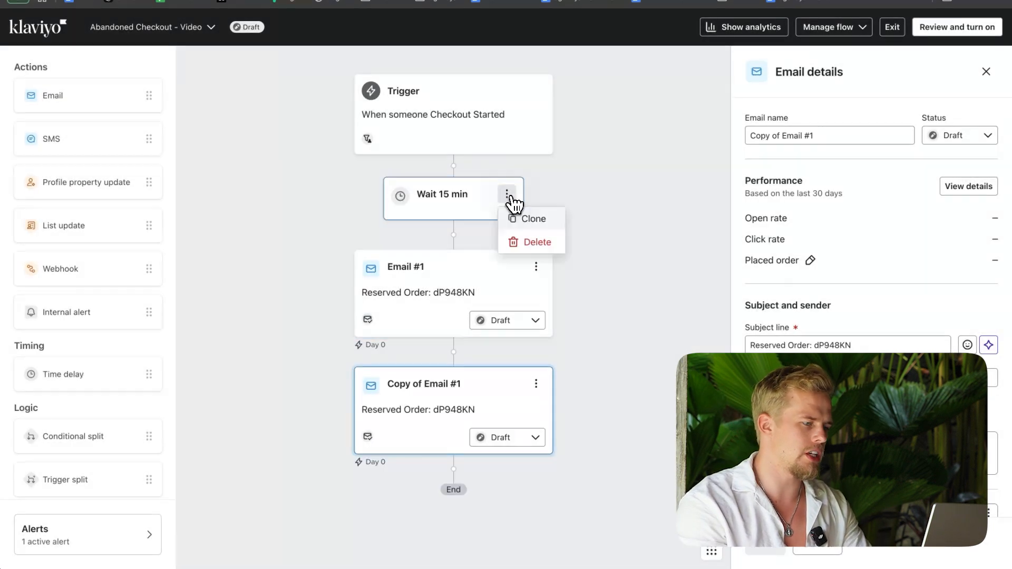
click(525, 215)
drag(458, 273, 458, 422)
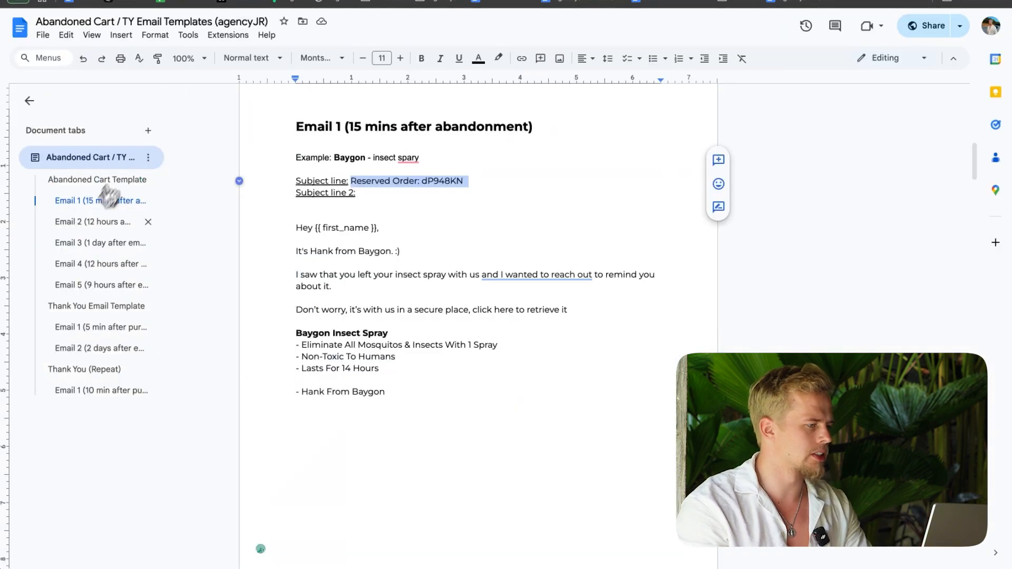
Step: Check Email 2's timing in the template document, set the second delay to 12 hours and save it
click(96, 222)
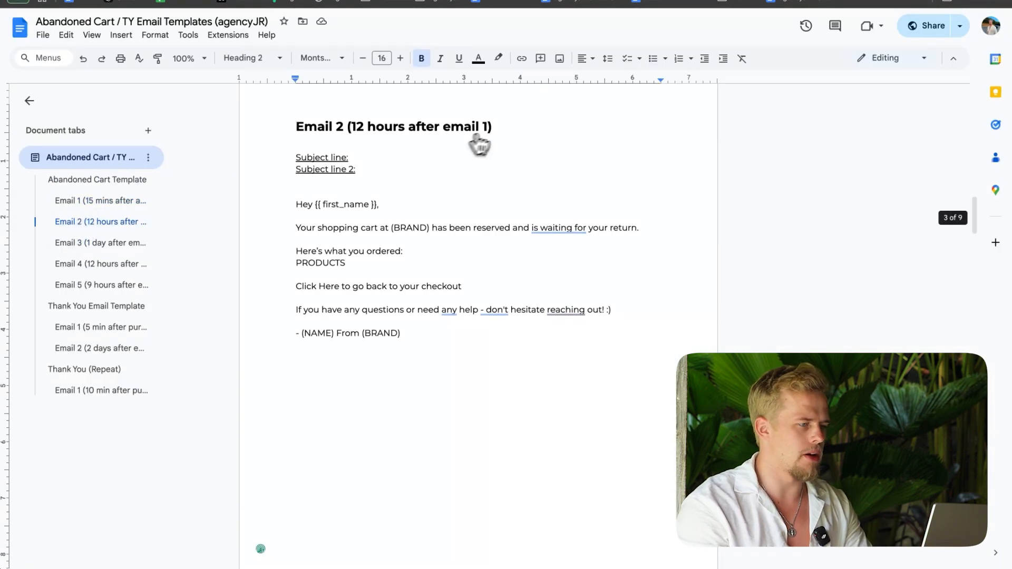
click(305, 3)
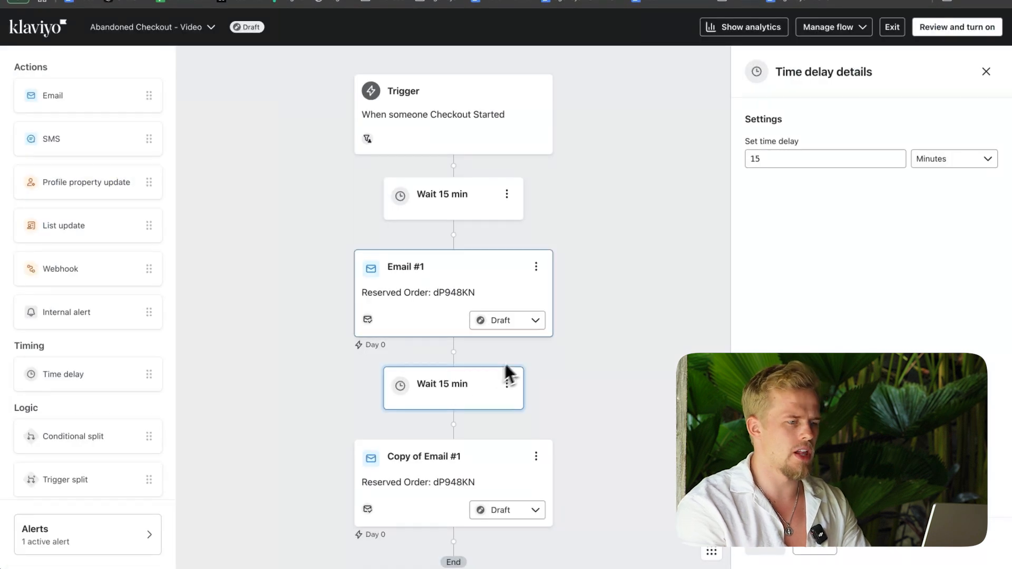
click(937, 159)
click(938, 205)
key(shift+Tab)
click(767, 544)
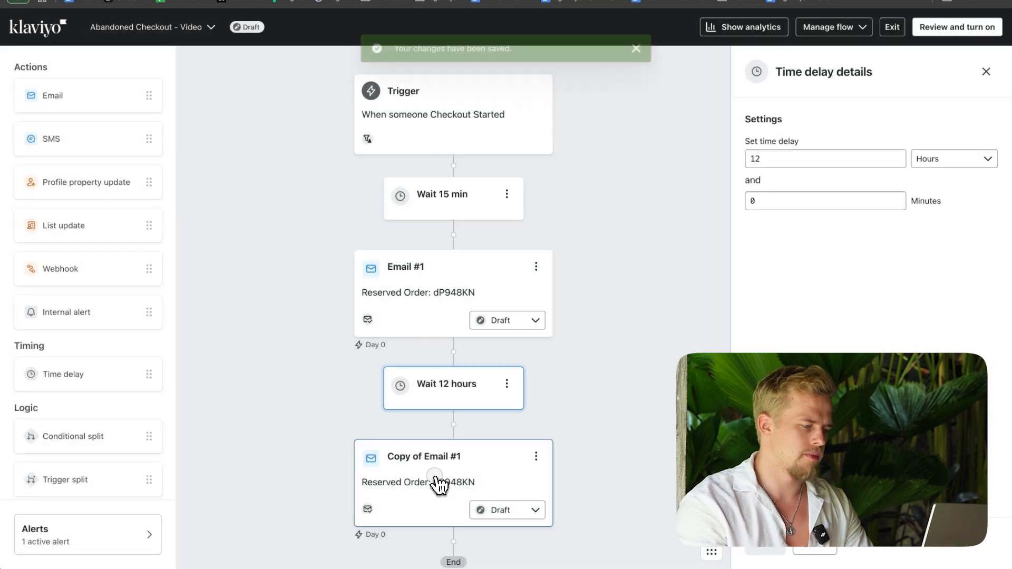
Step: Enter "Email #2" as the name of the cloned email
click(441, 481)
triple_click(817, 136)
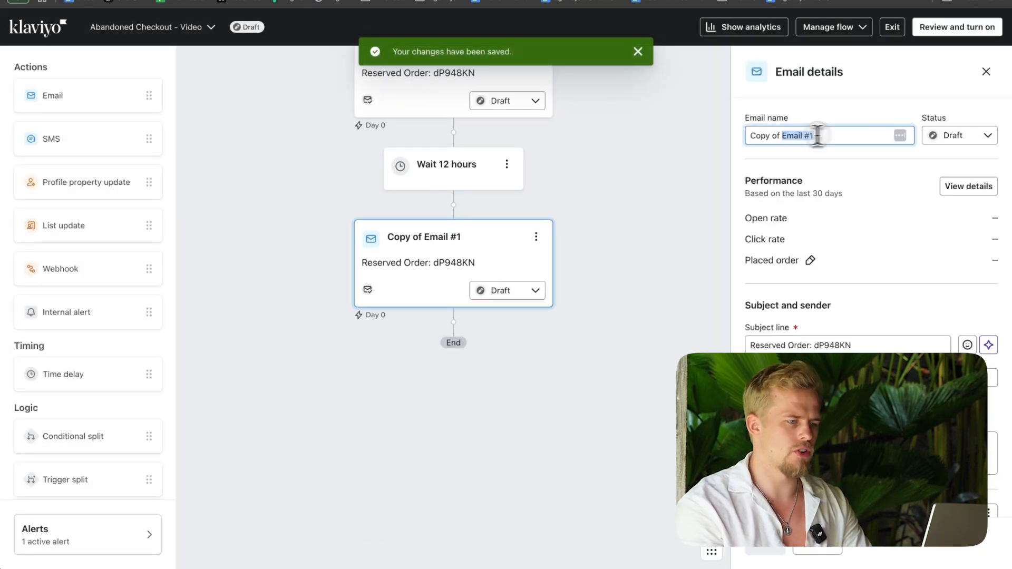
text(E)
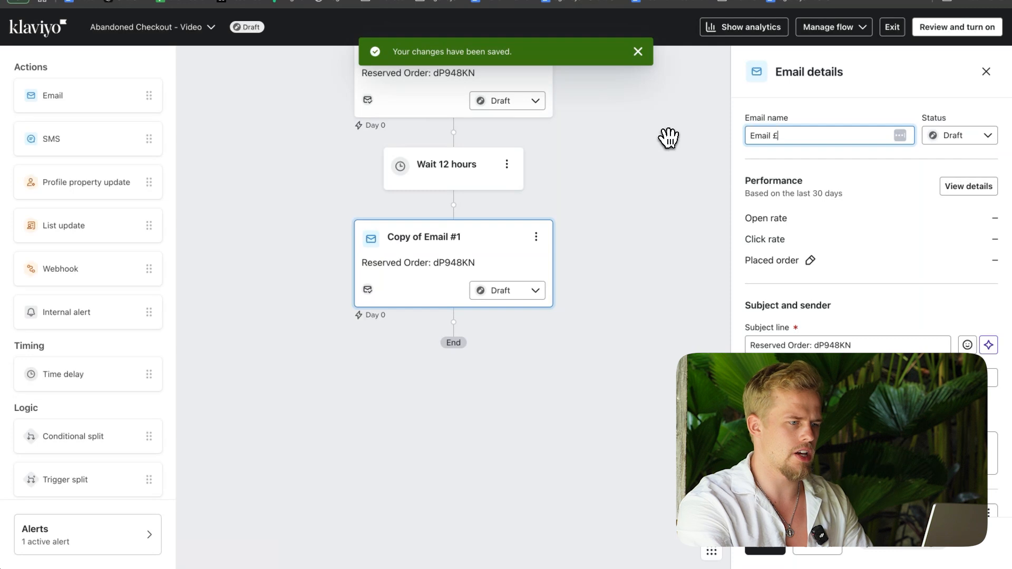
text(mail #2)
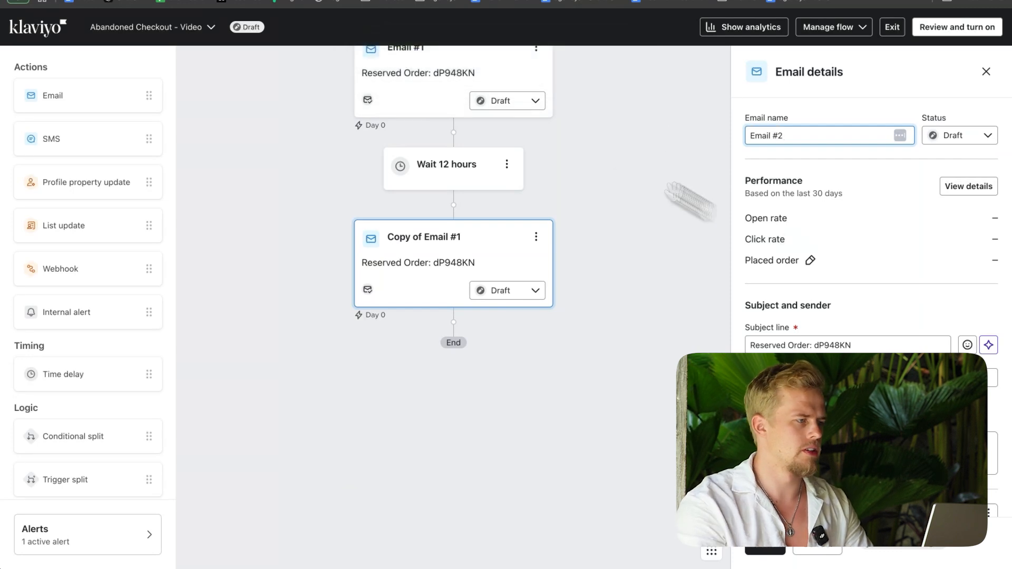
Step: Switch to the template document and fill in Email 2's first subject line as "We're waiting for you", without underline
click(295, 1)
scroll(552, 385, down, 1)
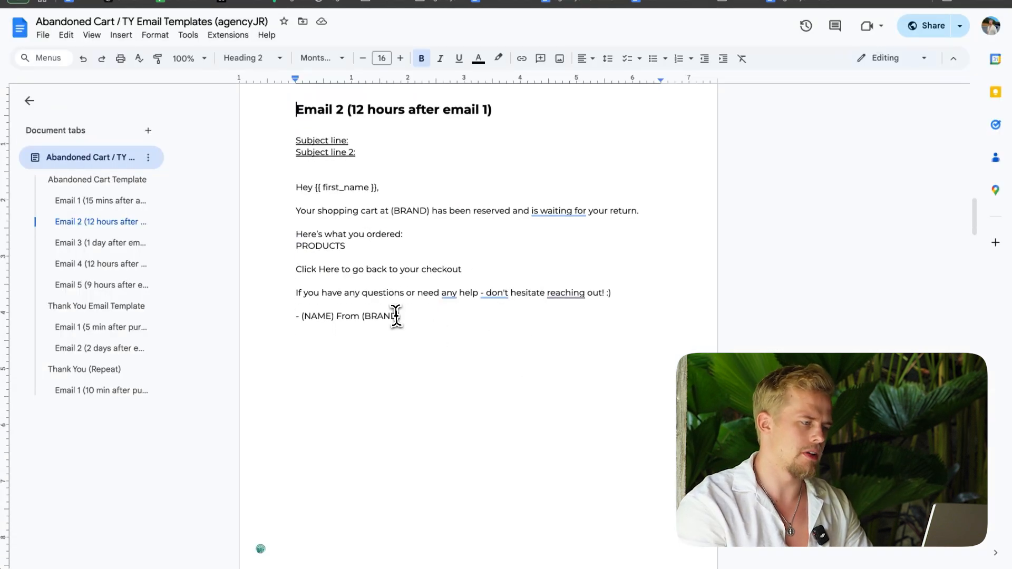
drag(396, 316, 270, 266)
click(317, 200)
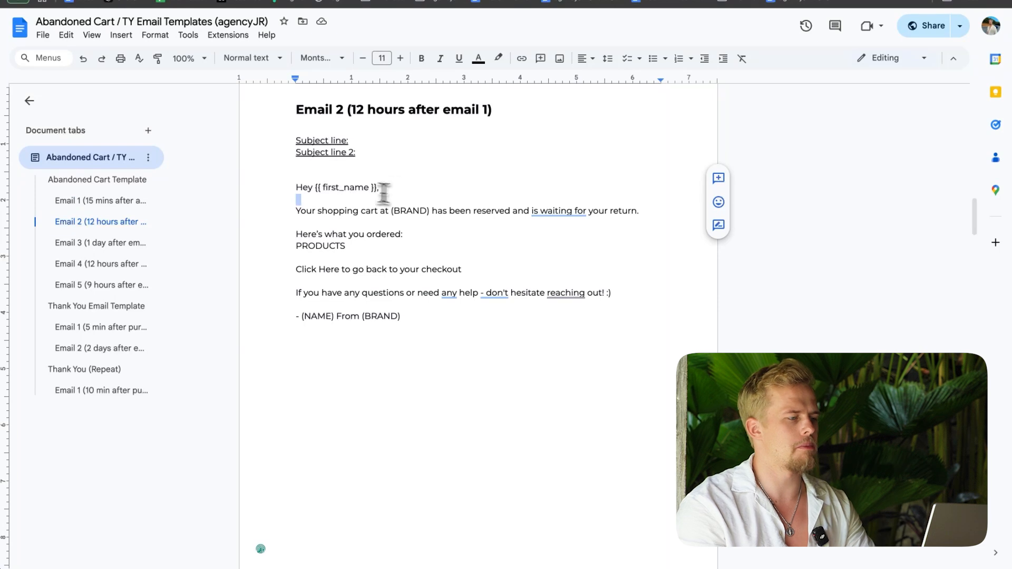
click(314, 176)
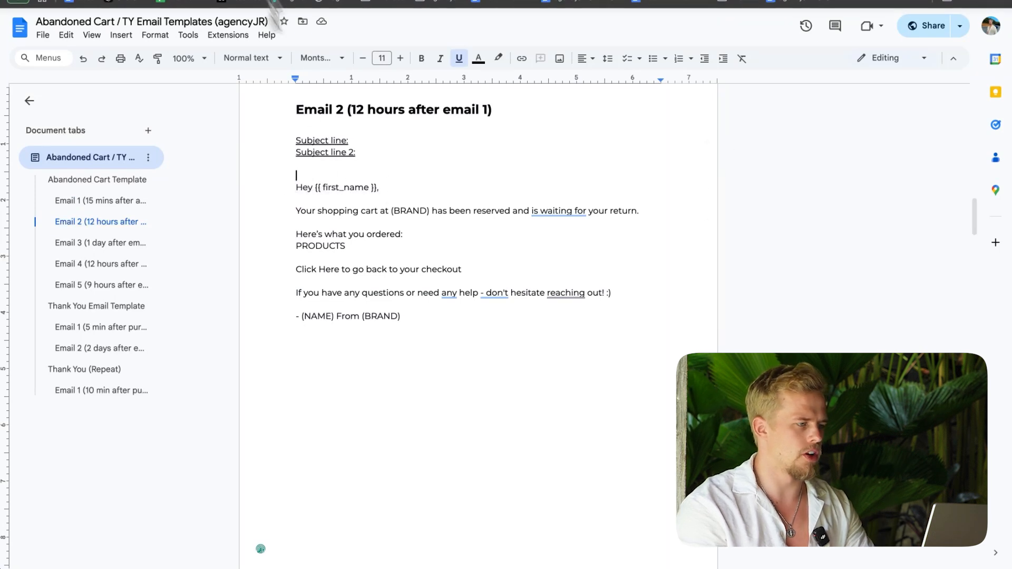
drag(296, 140, 373, 152)
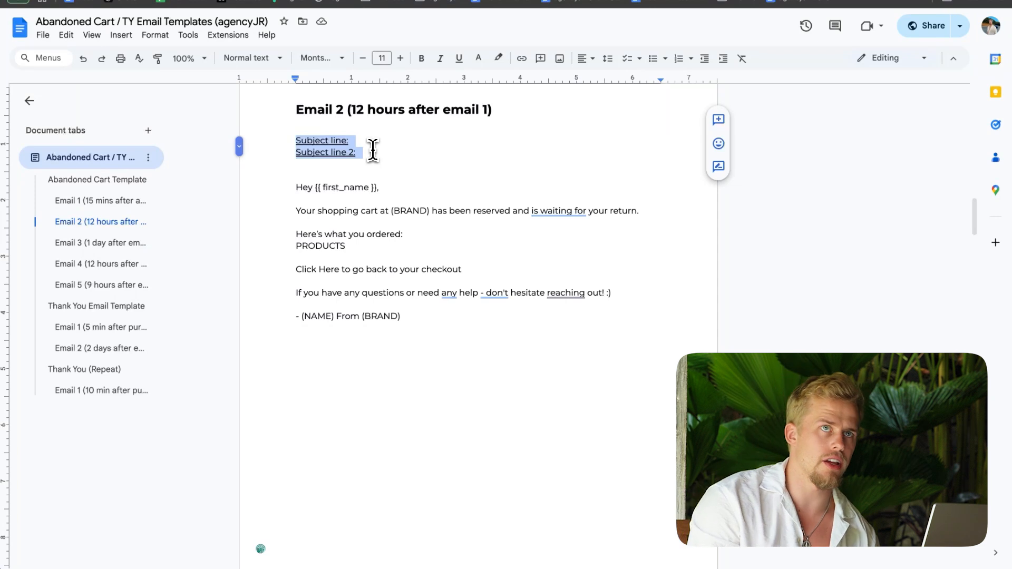
click(373, 151)
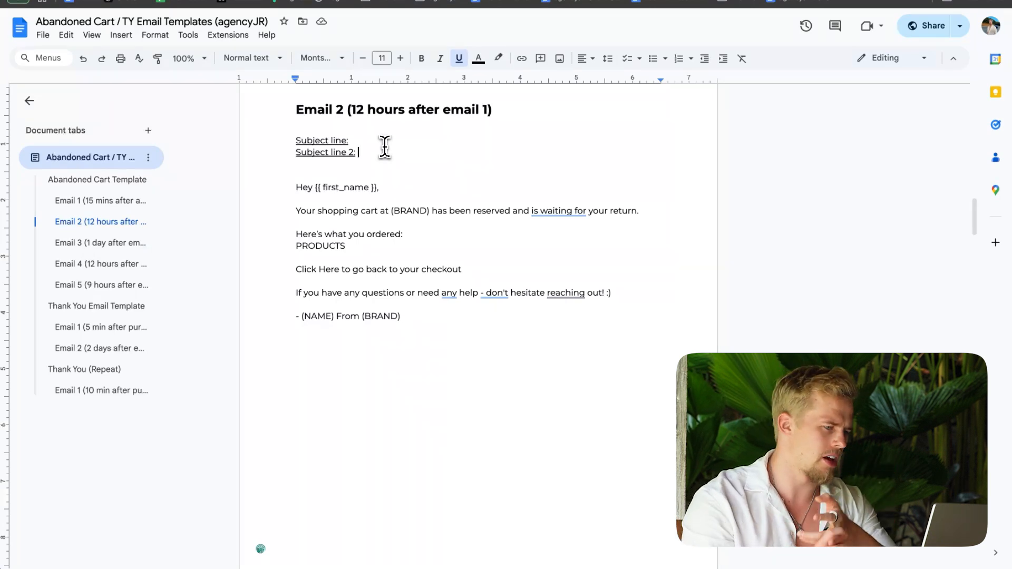
key(ctrl+u)
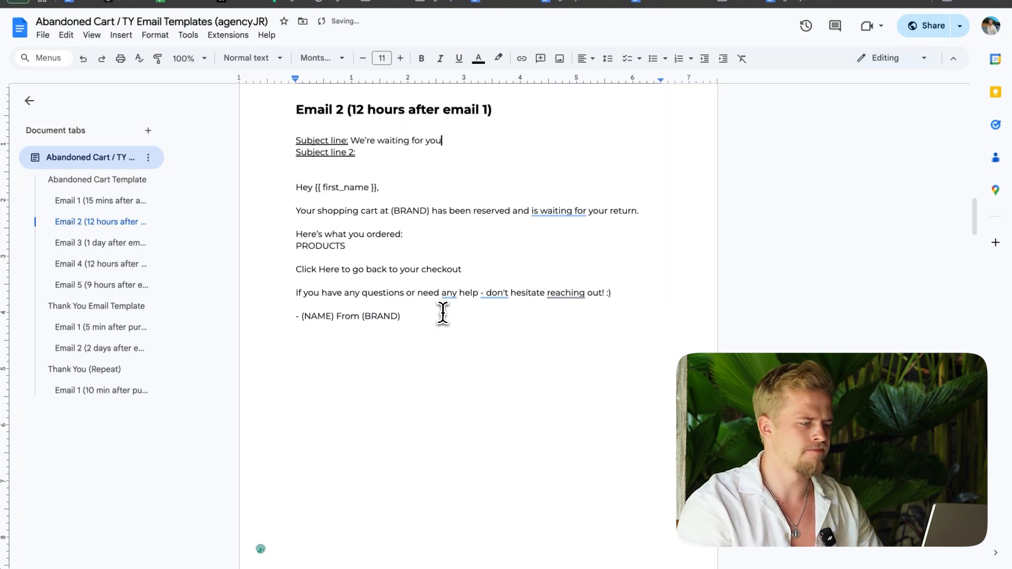
Step: Look through Emails 3 to 5 and the resources in the template document, and review the flow in Klaviyo
click(117, 244)
click(98, 266)
click(100, 285)
scroll(413, 235, up, 20)
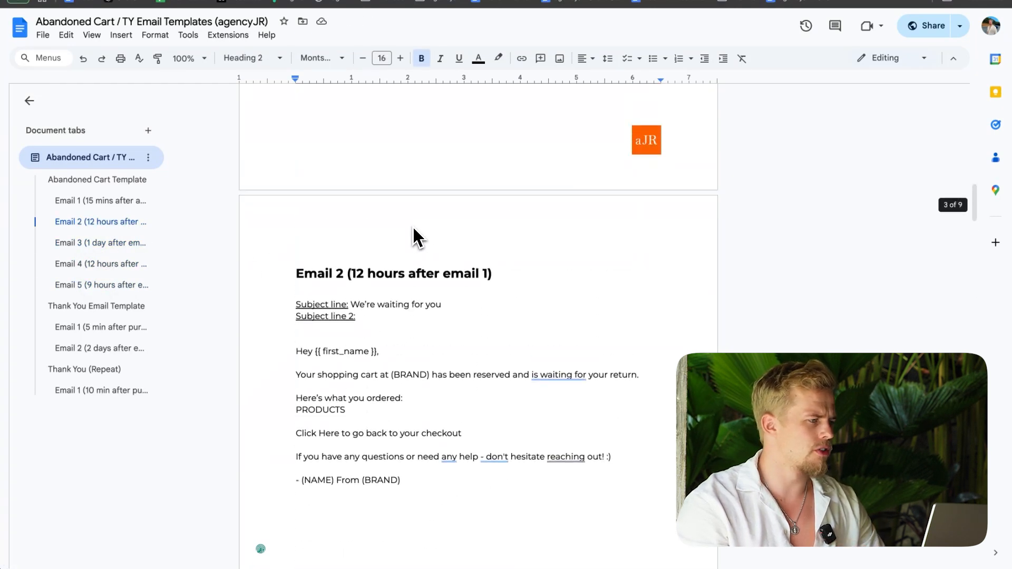
scroll(394, 546, up, 20)
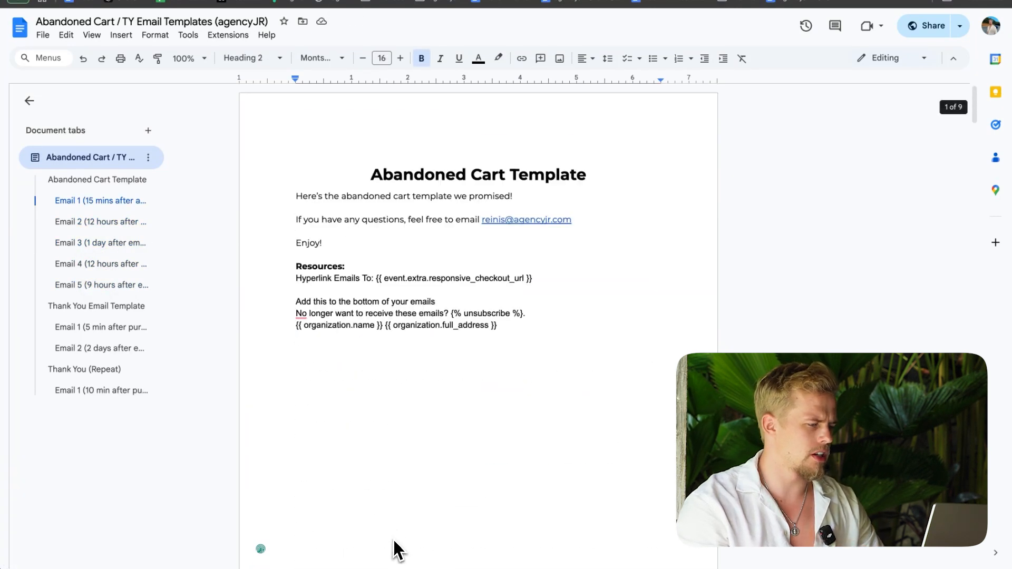
click(270, 2)
scroll(572, 316, up, 6)
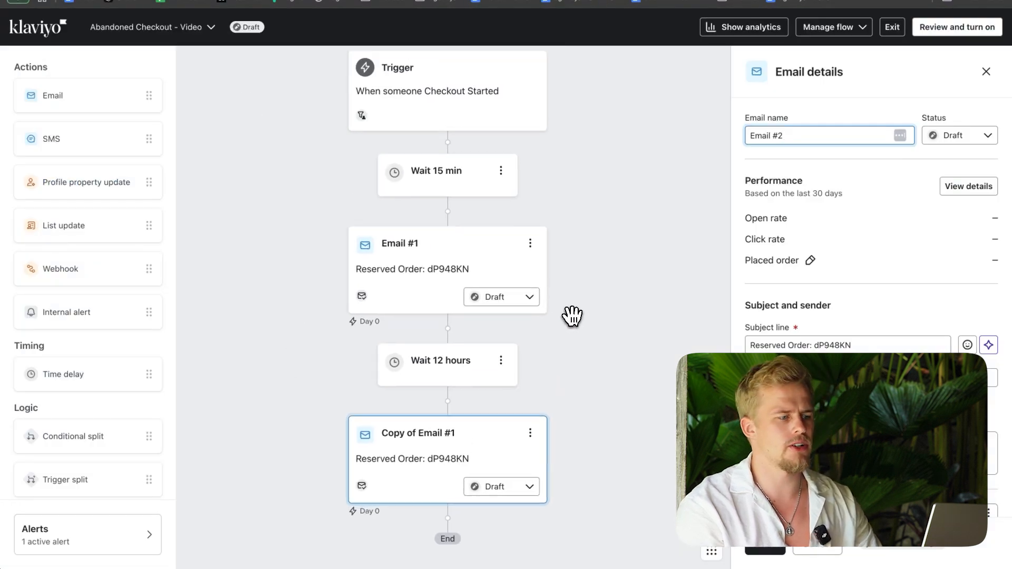
scroll(571, 315, down, 1)
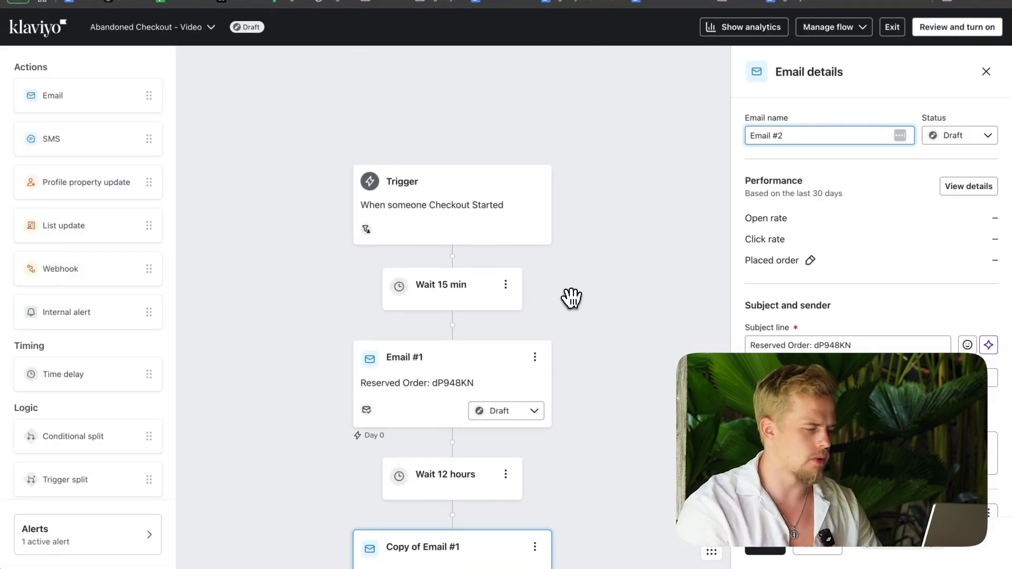
scroll(571, 299, down, 4)
click(580, 245)
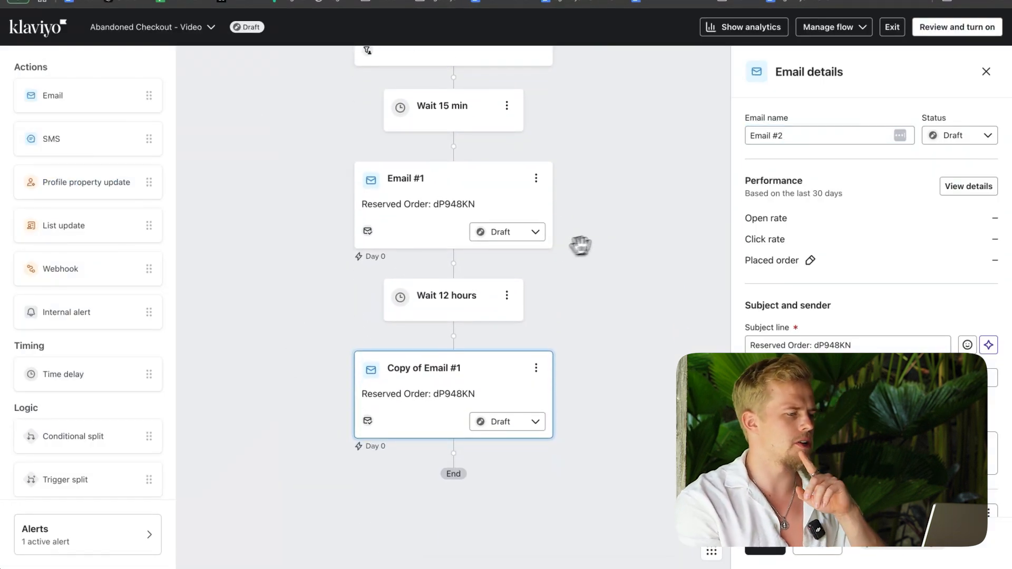
scroll(615, 242, up, 1)
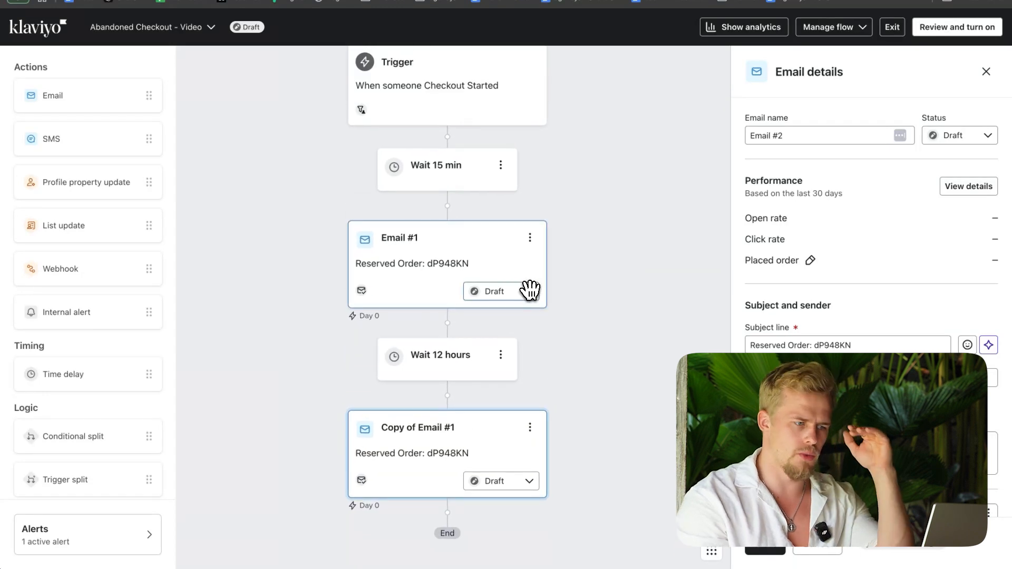
Step: Turn on the flow by setting the status of all its actions to Live, effective immediately
click(835, 28)
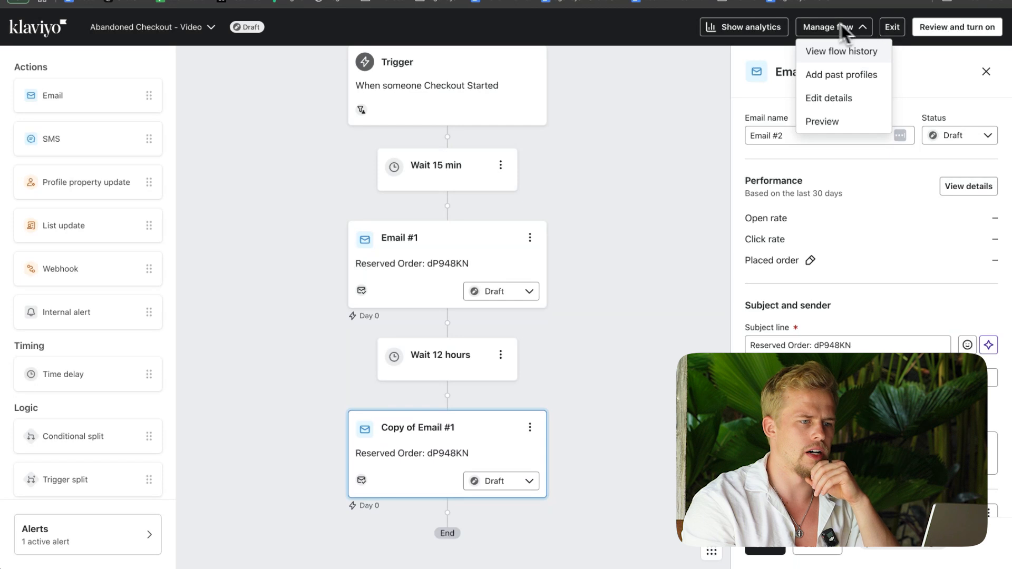
click(976, 29)
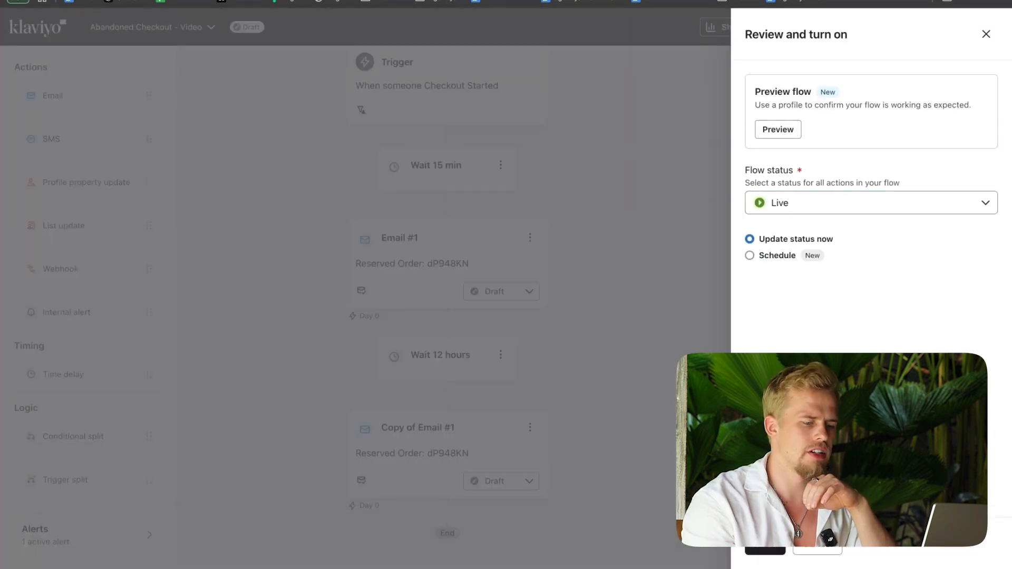
click(765, 549)
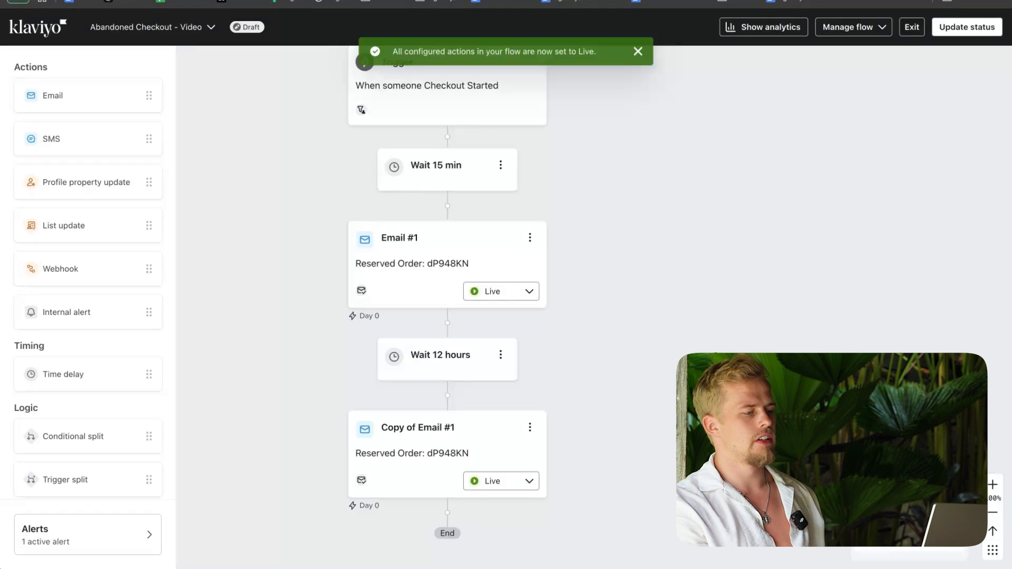
scroll(565, 215, up, 4)
scroll(565, 220, down, 2)
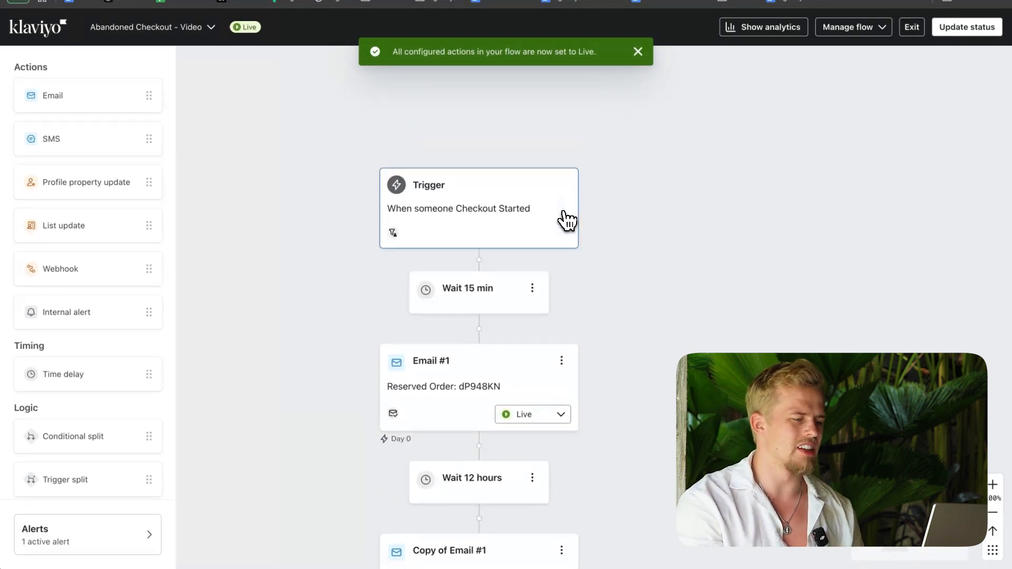